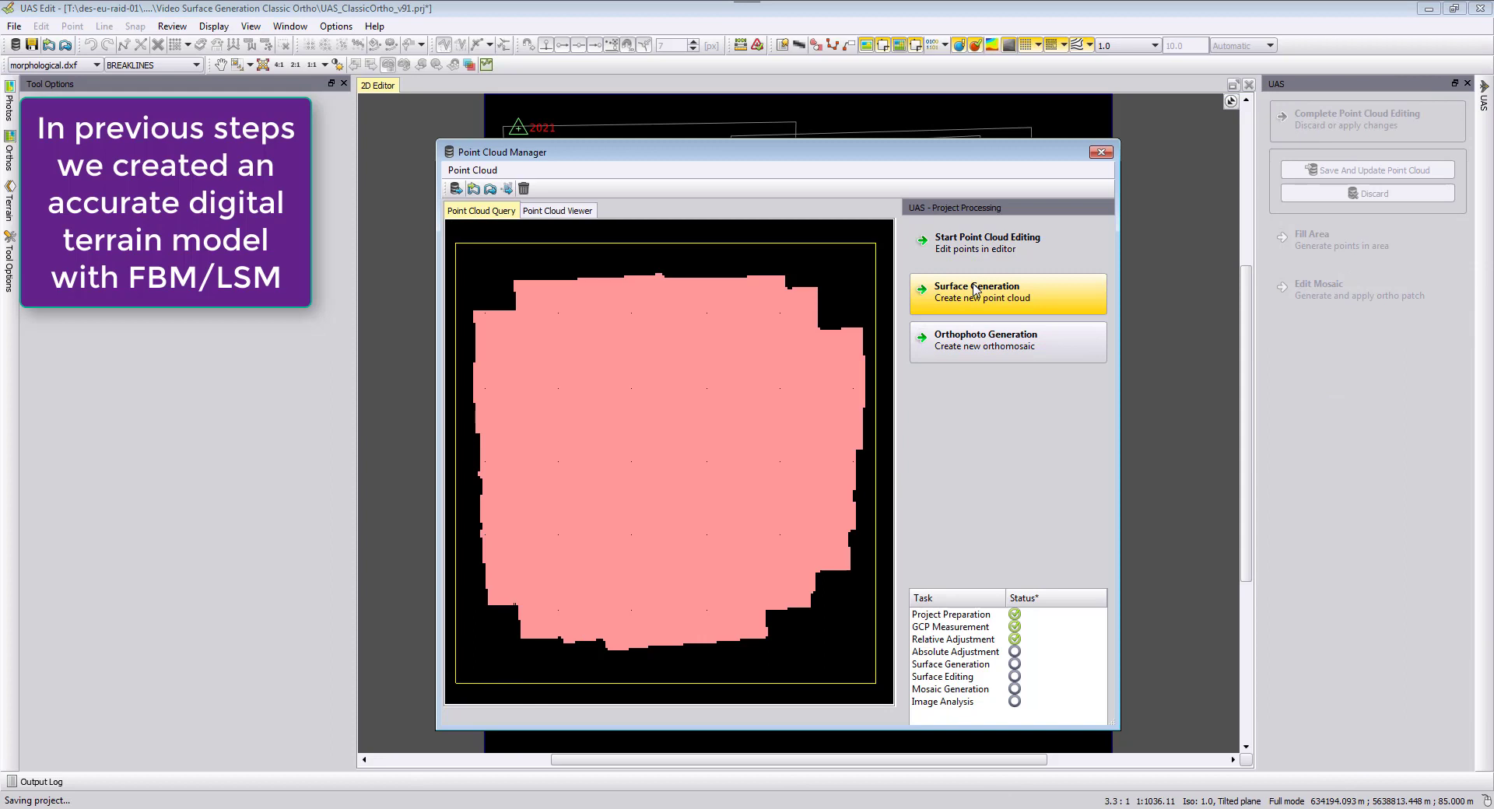
Step: Skip surface generation and open Orthophoto Generation, keeping the Classic Orthophoto method
left_click(974, 290)
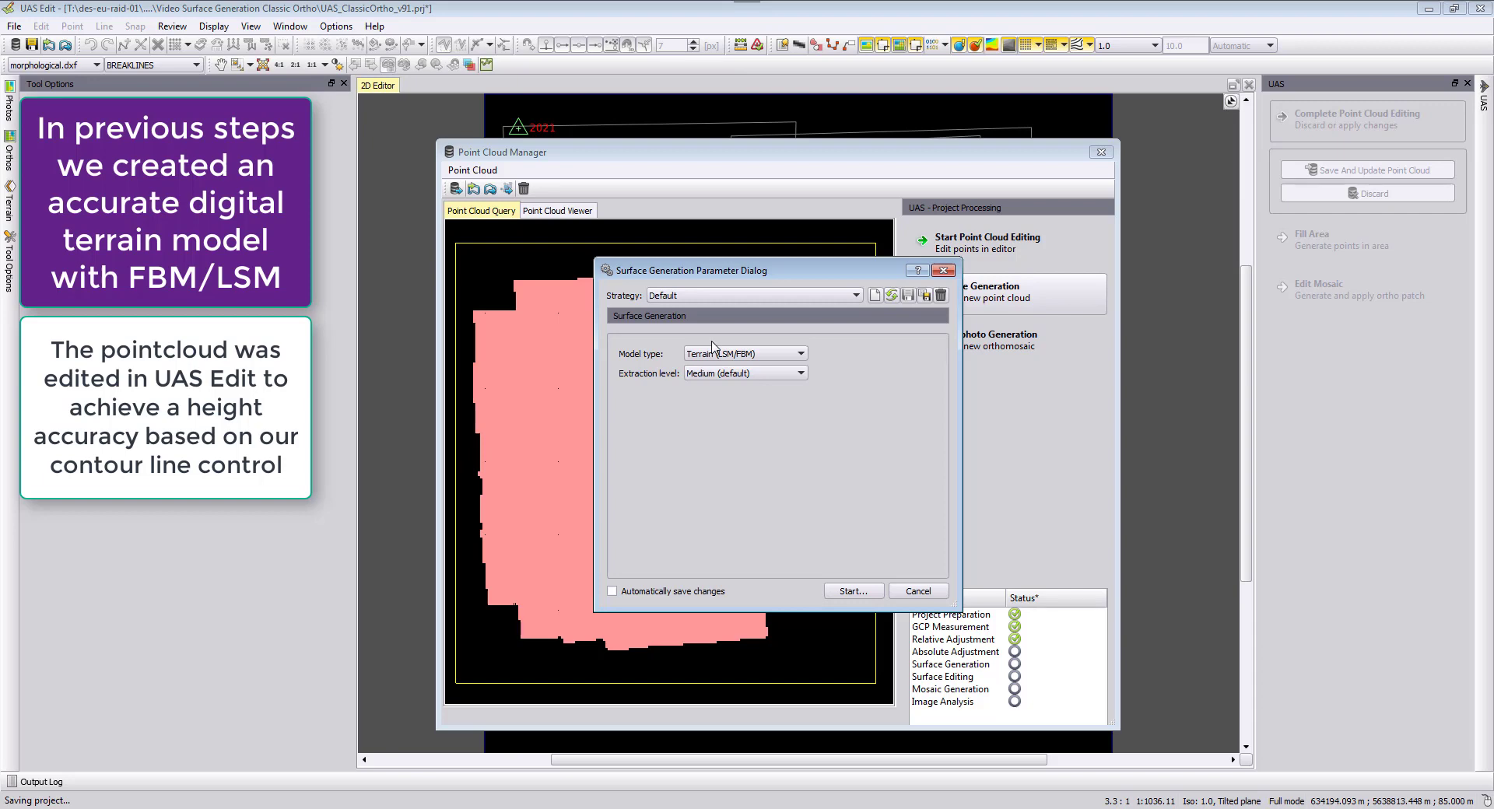
left_click(918, 591)
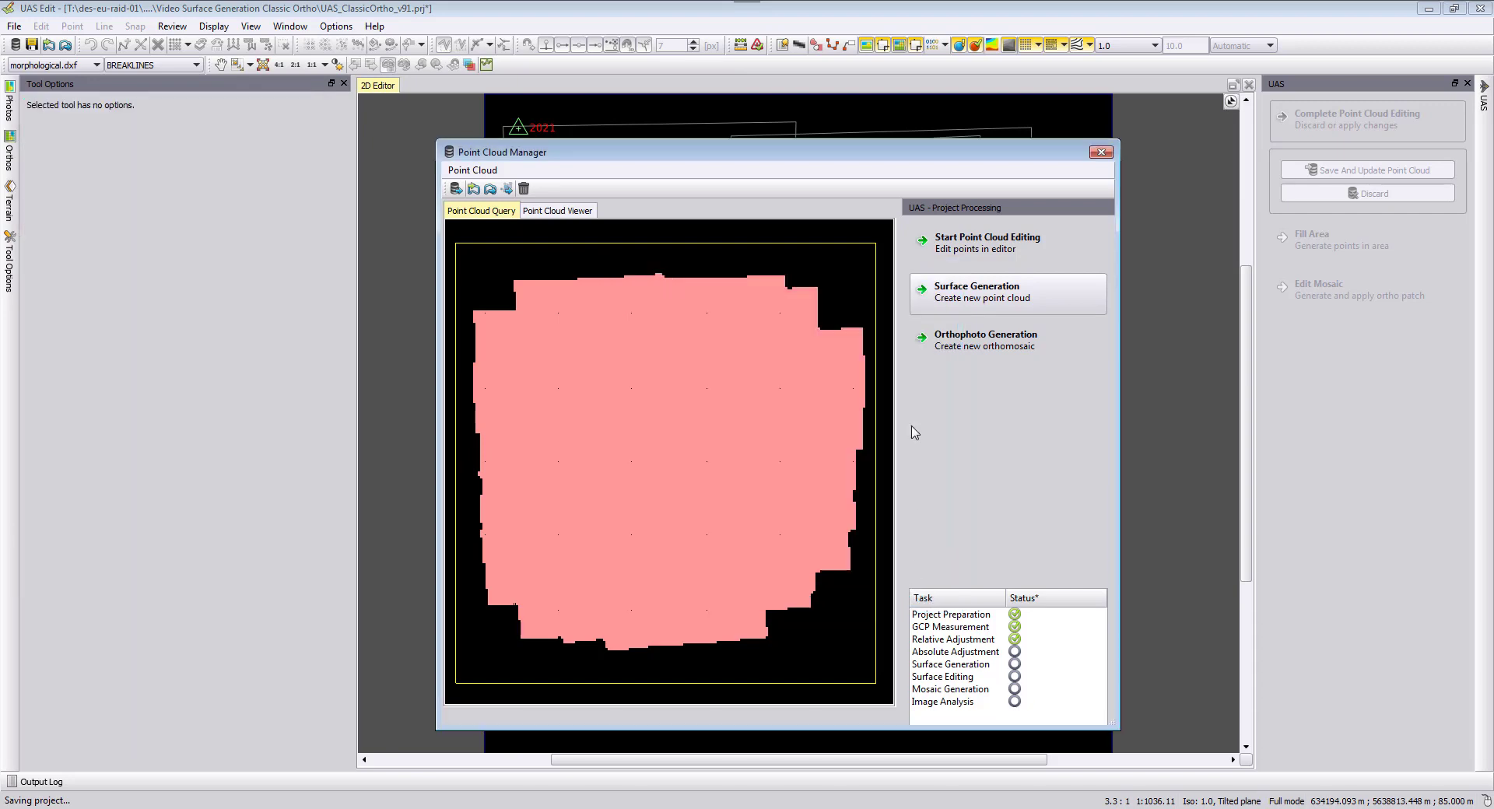
left_click(973, 348)
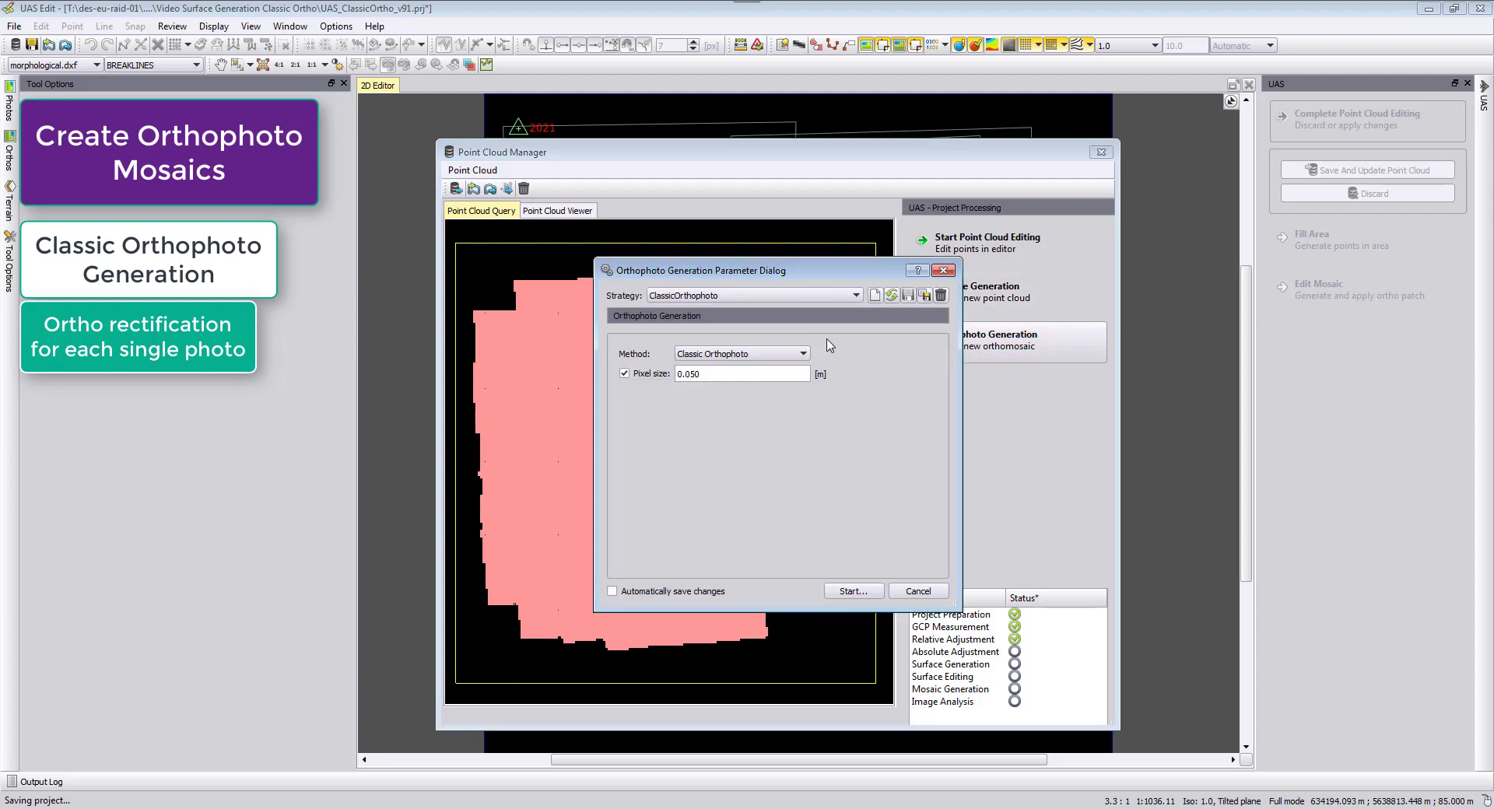
left_click(760, 357)
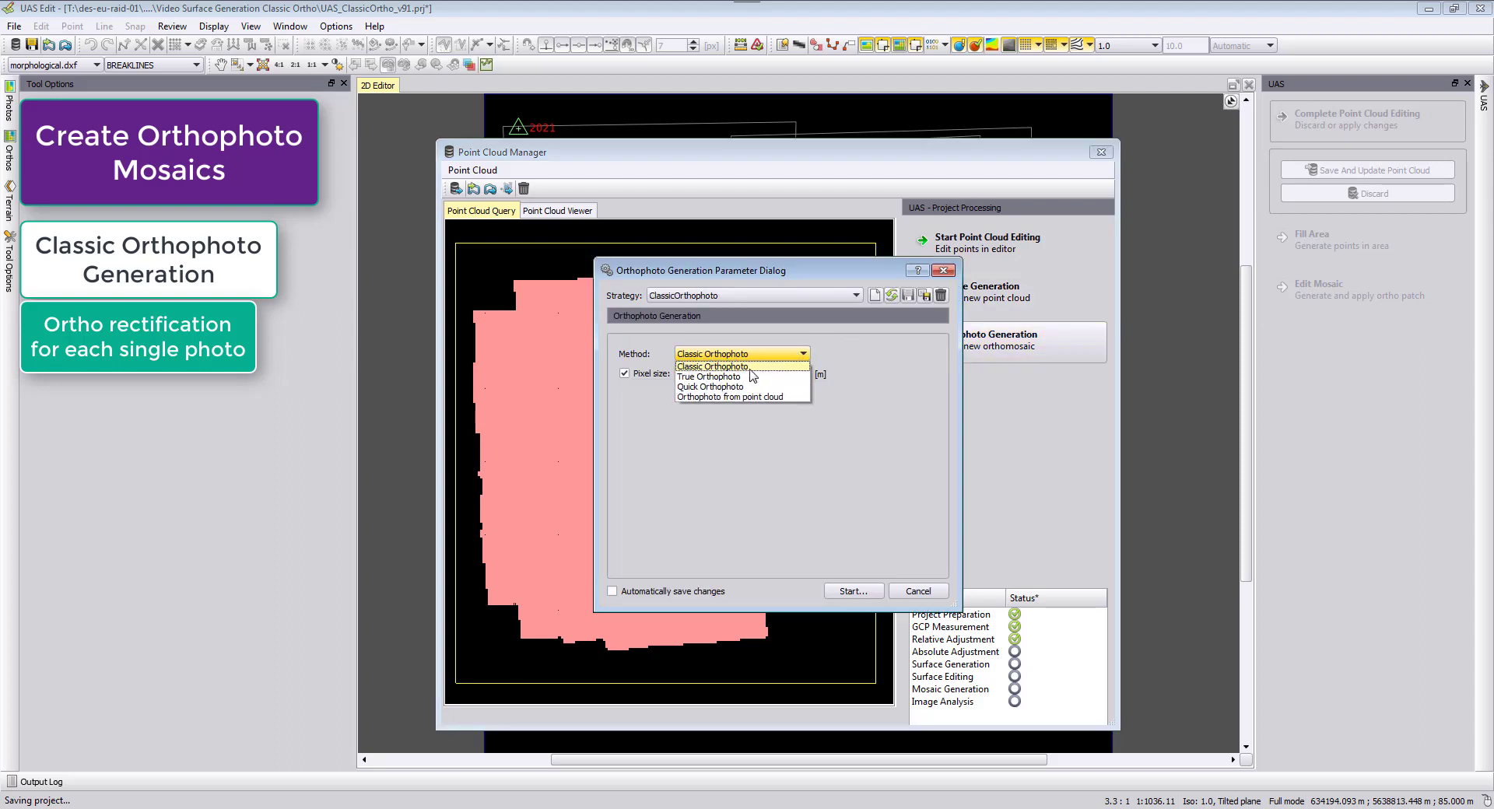
left_click(752, 356)
Step: Choose the ClassicOrthophoto strategy with Classic Orthophoto method and 0.050 m pixel size
left_click(825, 296)
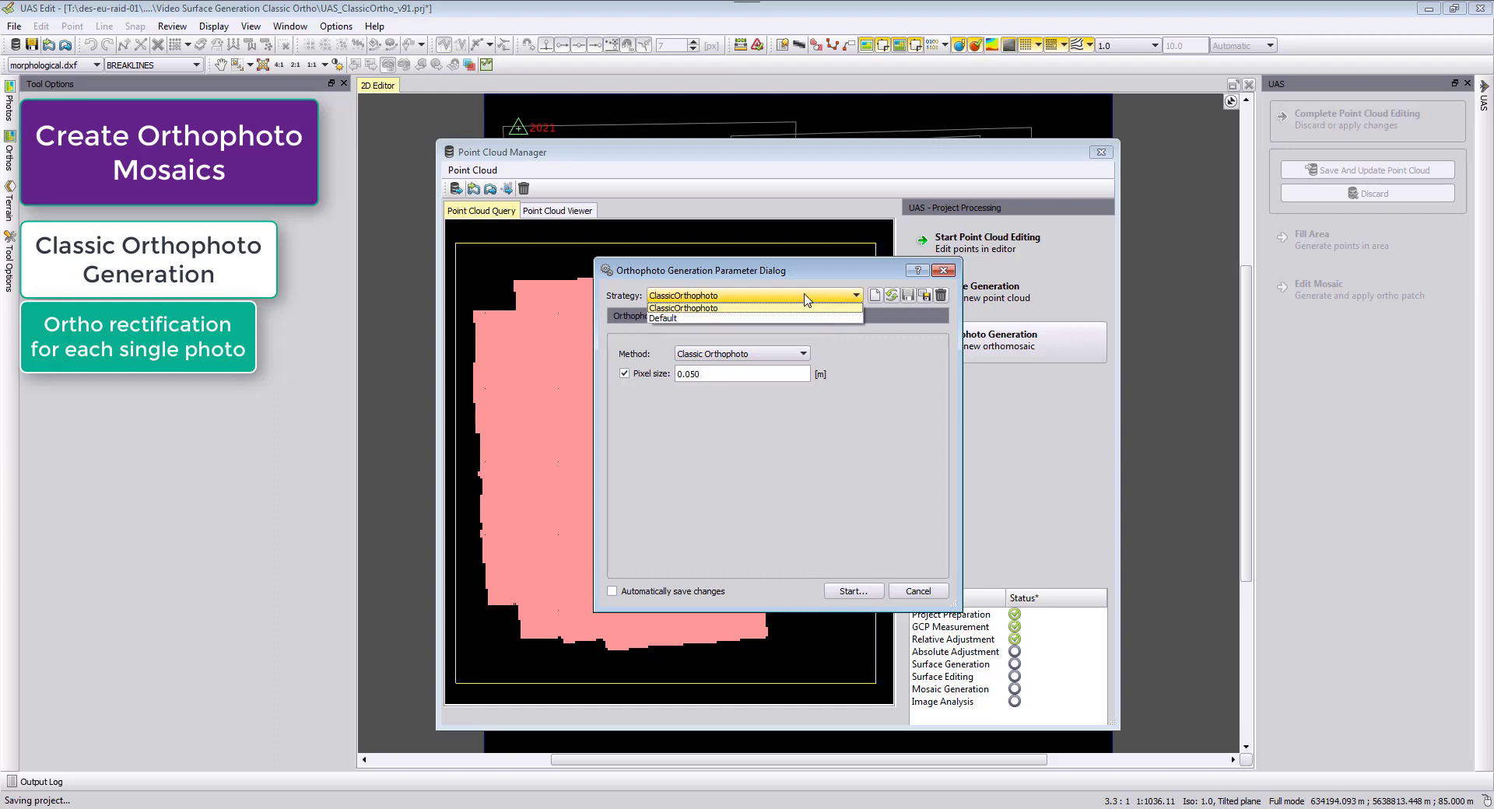
left_click(695, 318)
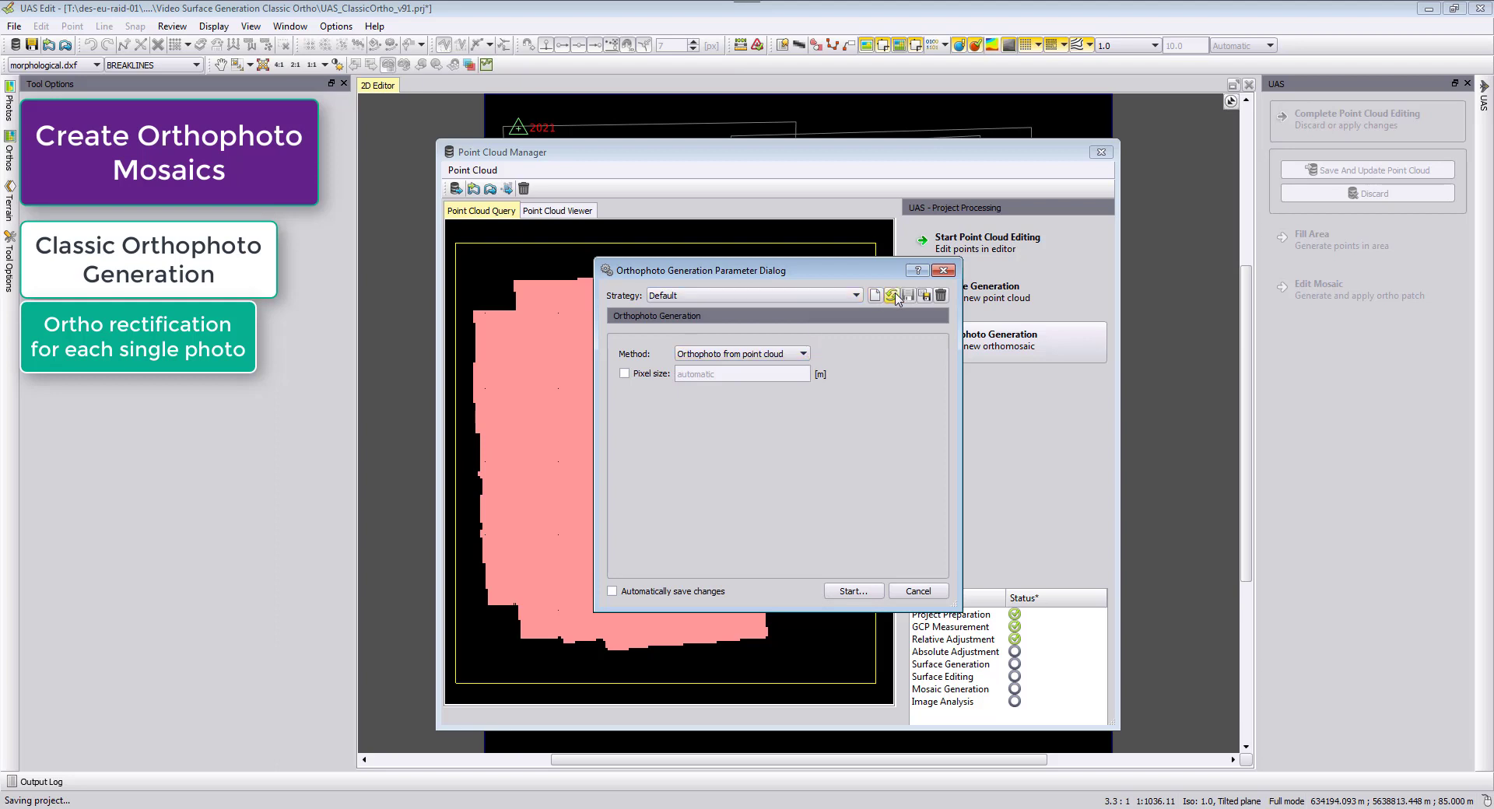
left_click(855, 296)
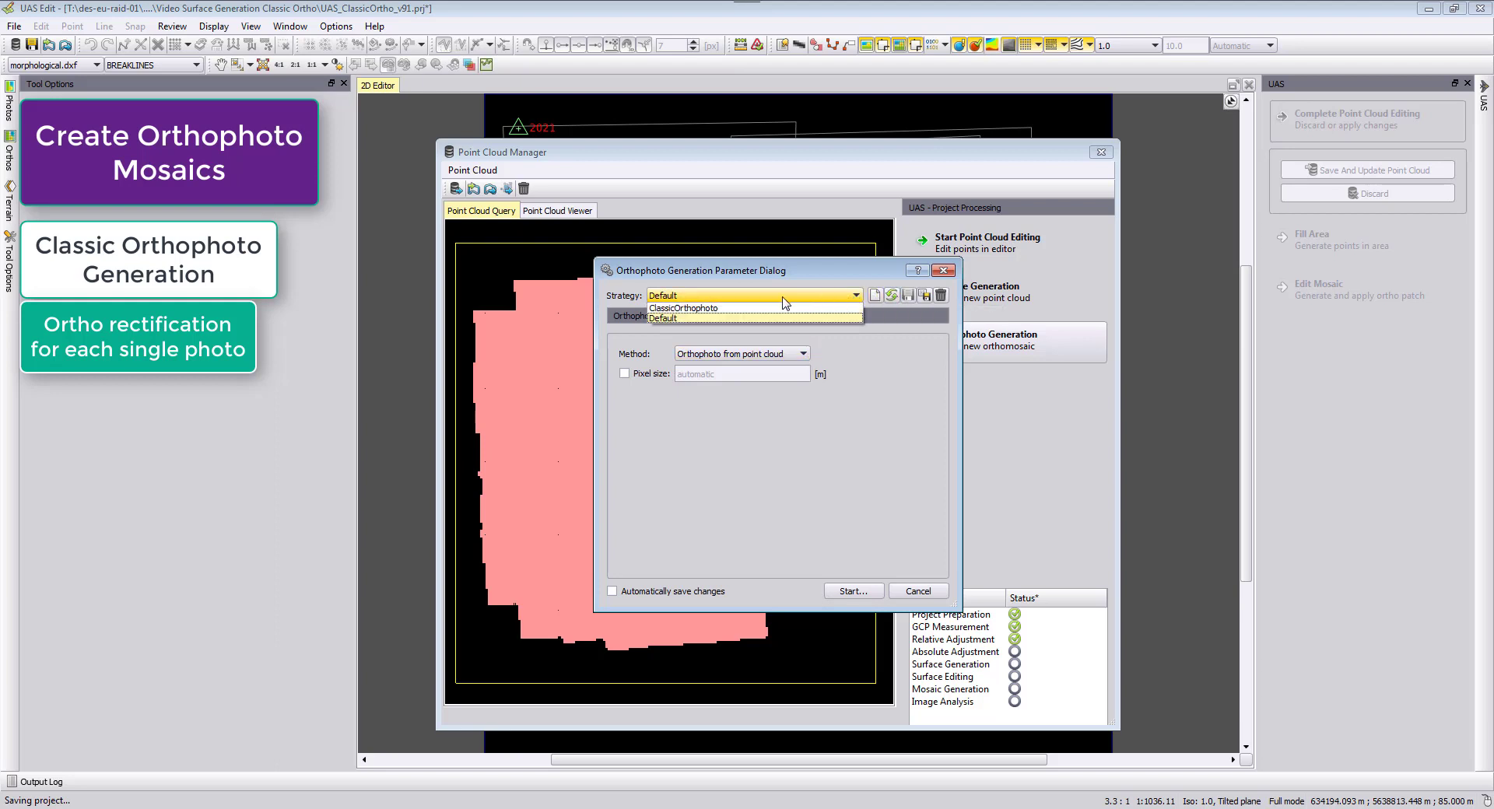
left_click(731, 309)
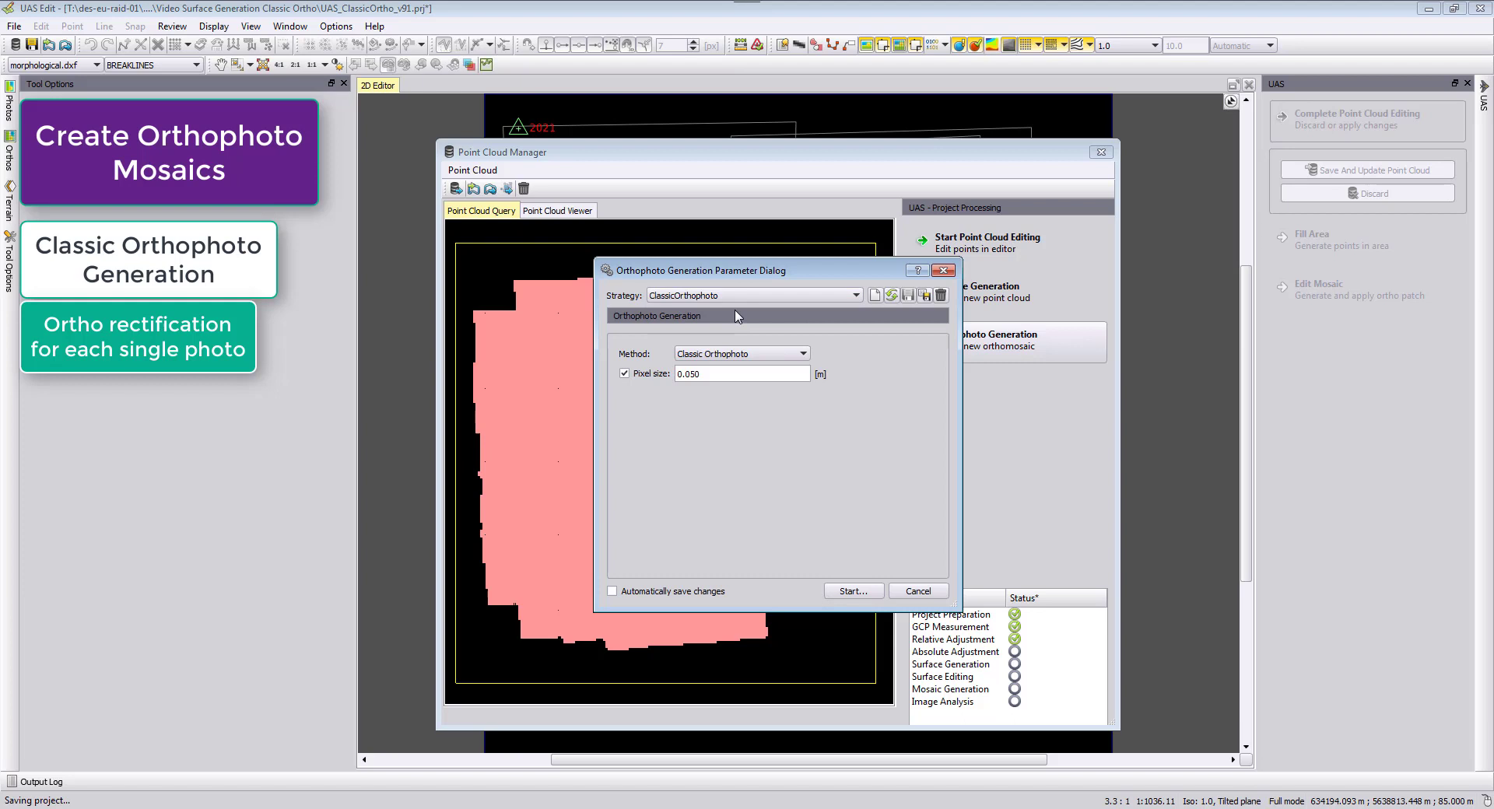
left_click(708, 357)
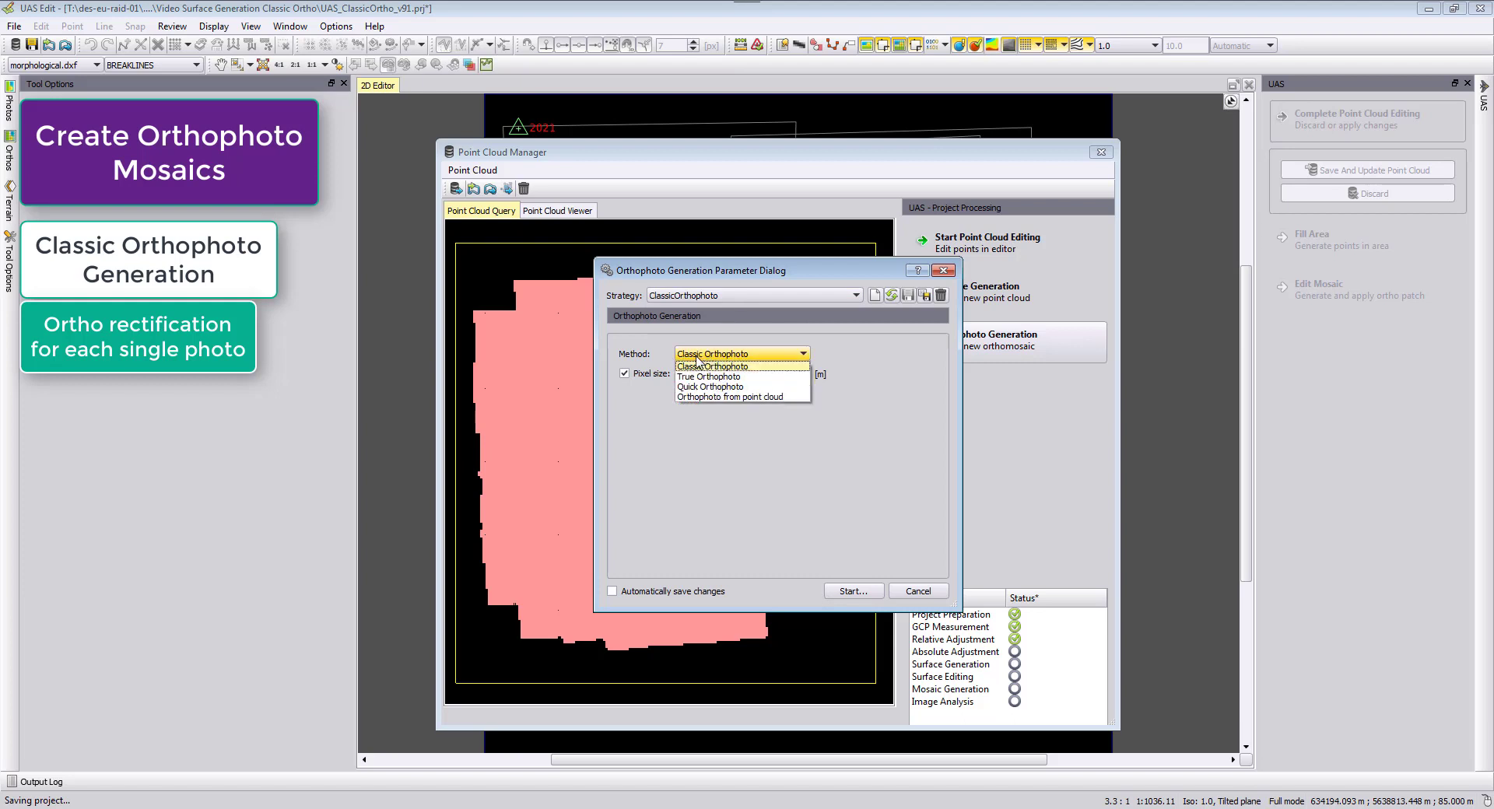
left_click(761, 365)
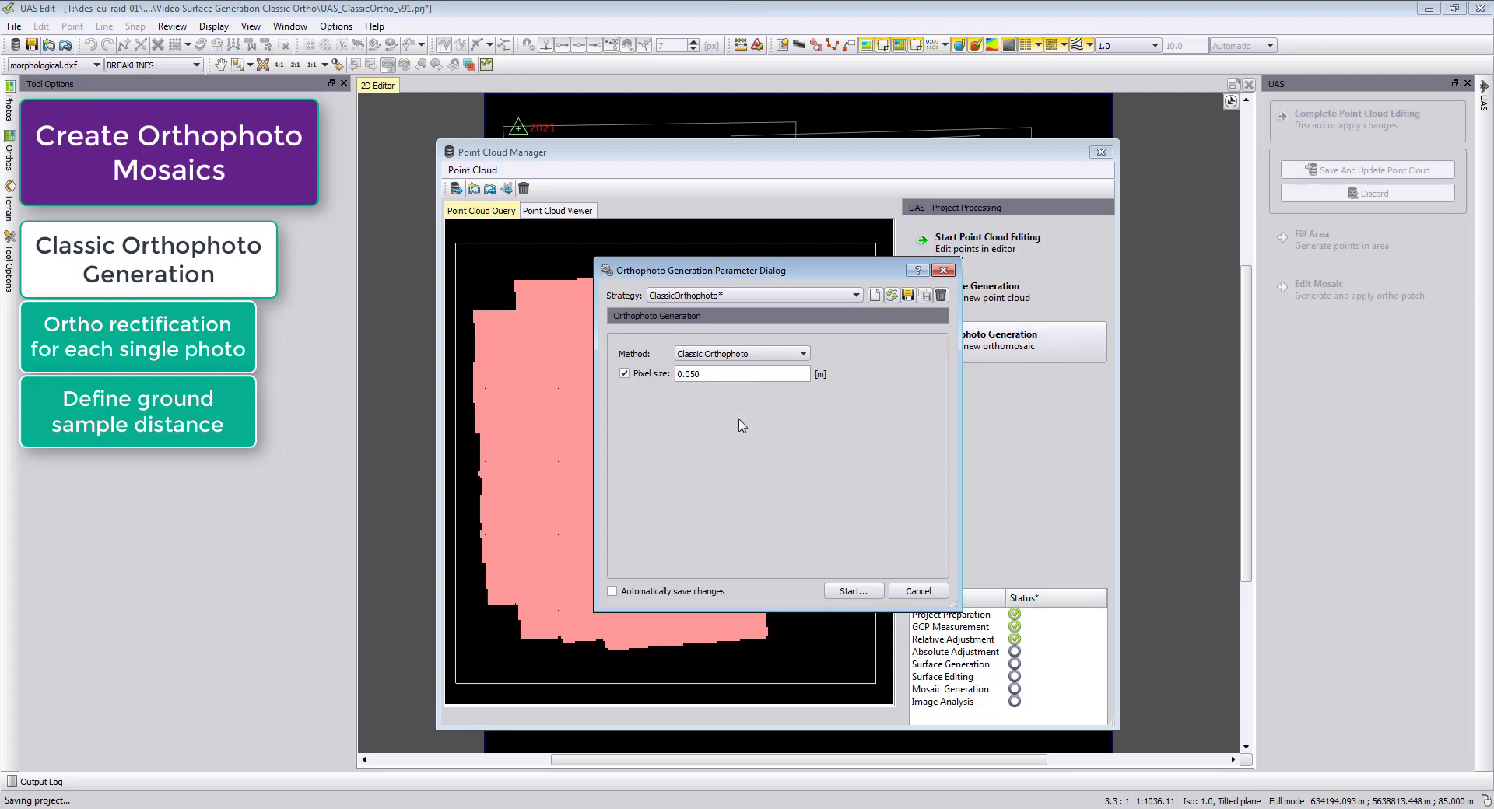
Step: Start orthophoto generation and answer Yes to save the modified strategy
left_click(852, 591)
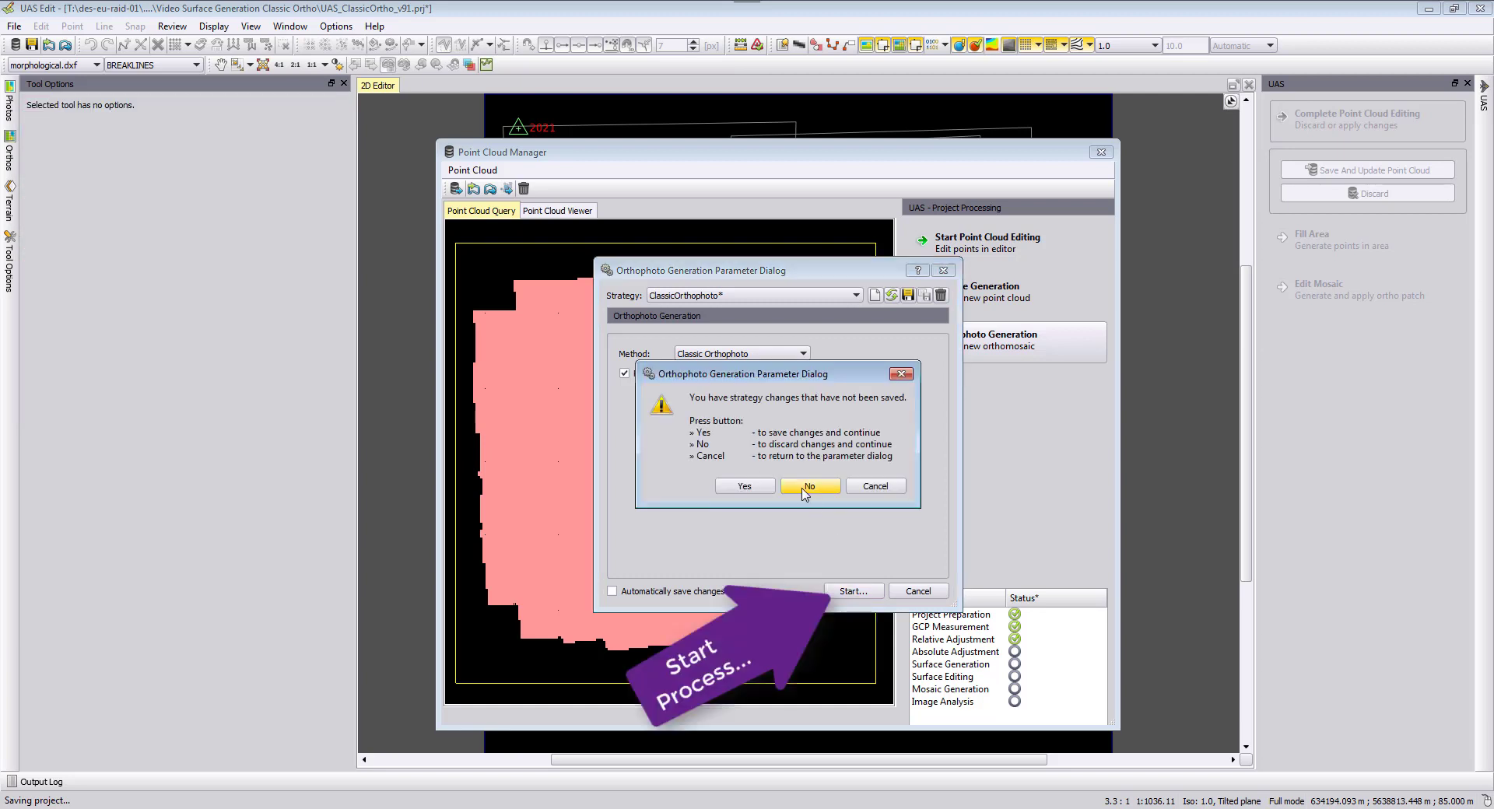
left_click(745, 486)
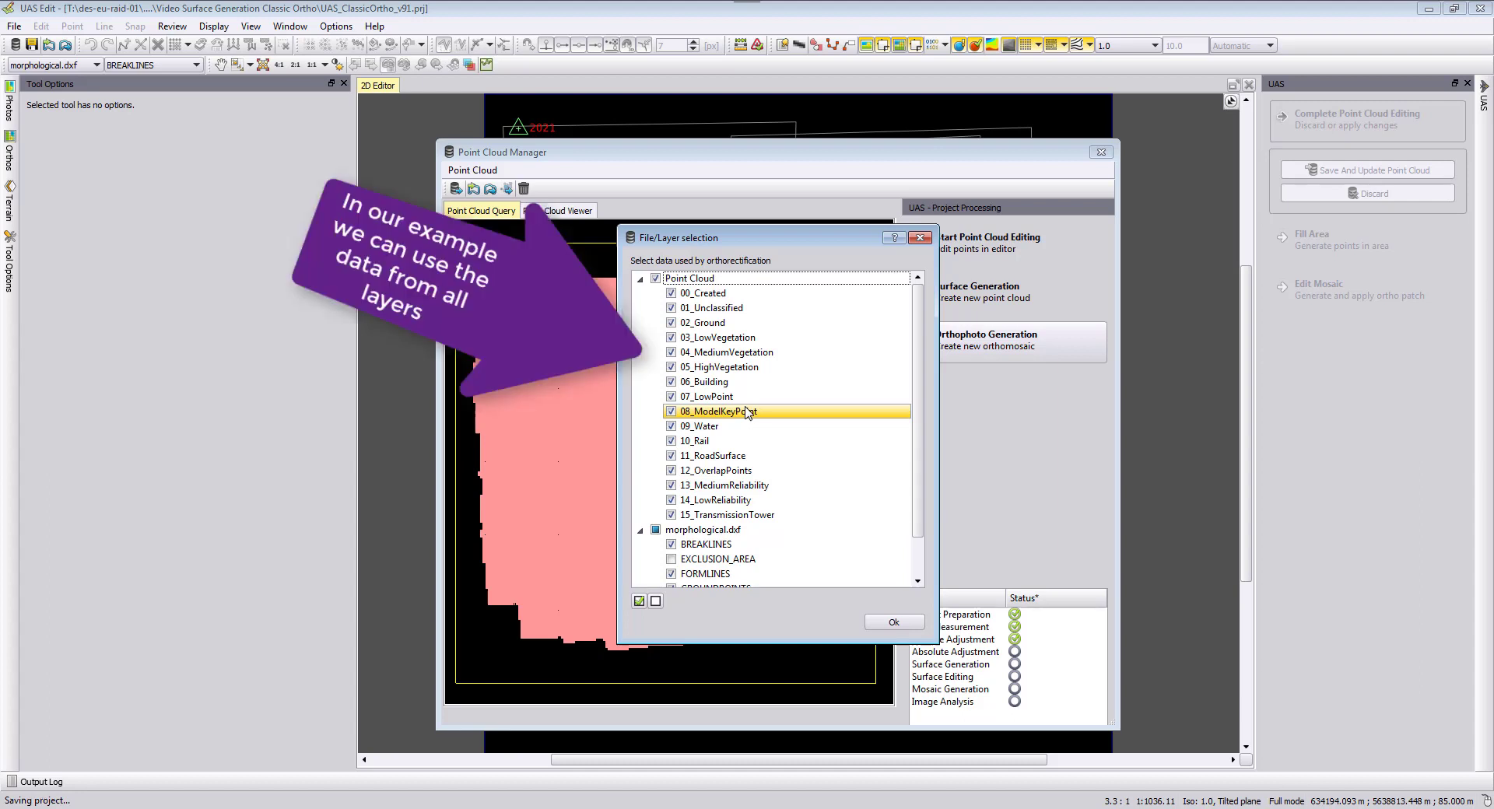
Step: Accept all checked point cloud layers and run orthophoto generation and mosaicking
left_click(889, 623)
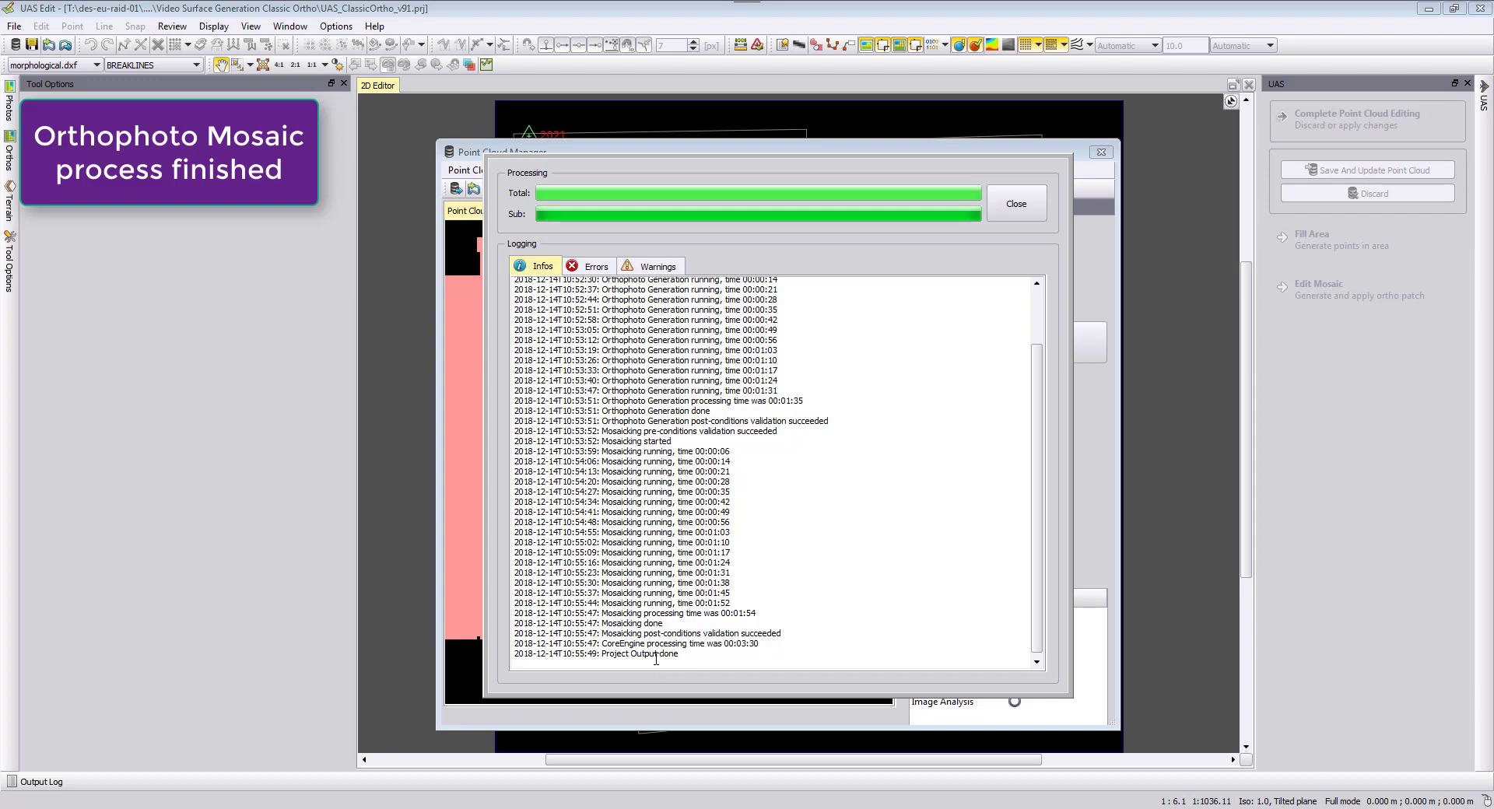
Step: Check the Errors and Warnings log tabs after Project Output done, then close the processing window
left_click_drag(687, 655, 536, 654)
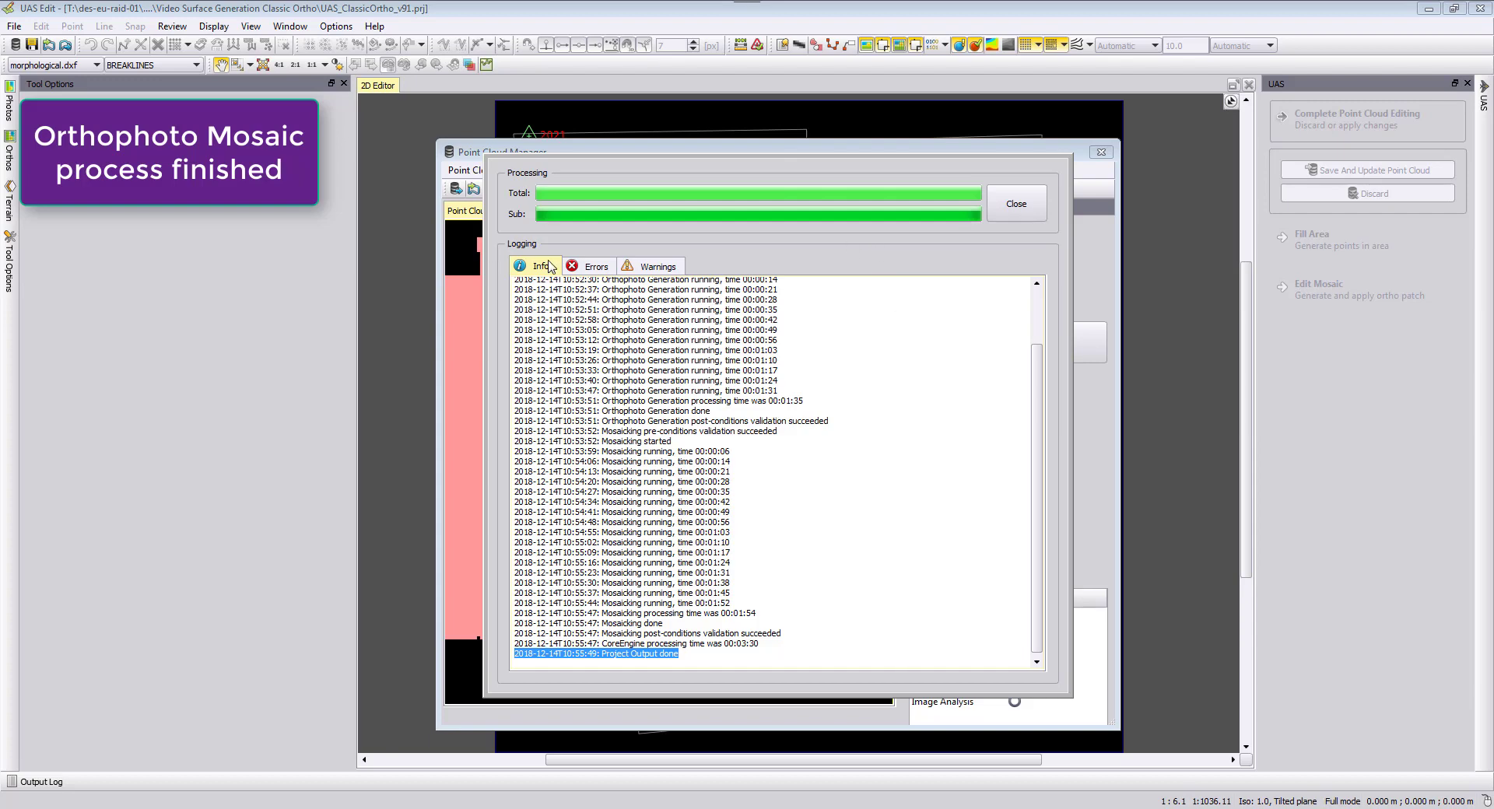
left_click(592, 267)
left_click(650, 267)
left_click(544, 267)
left_click(1012, 208)
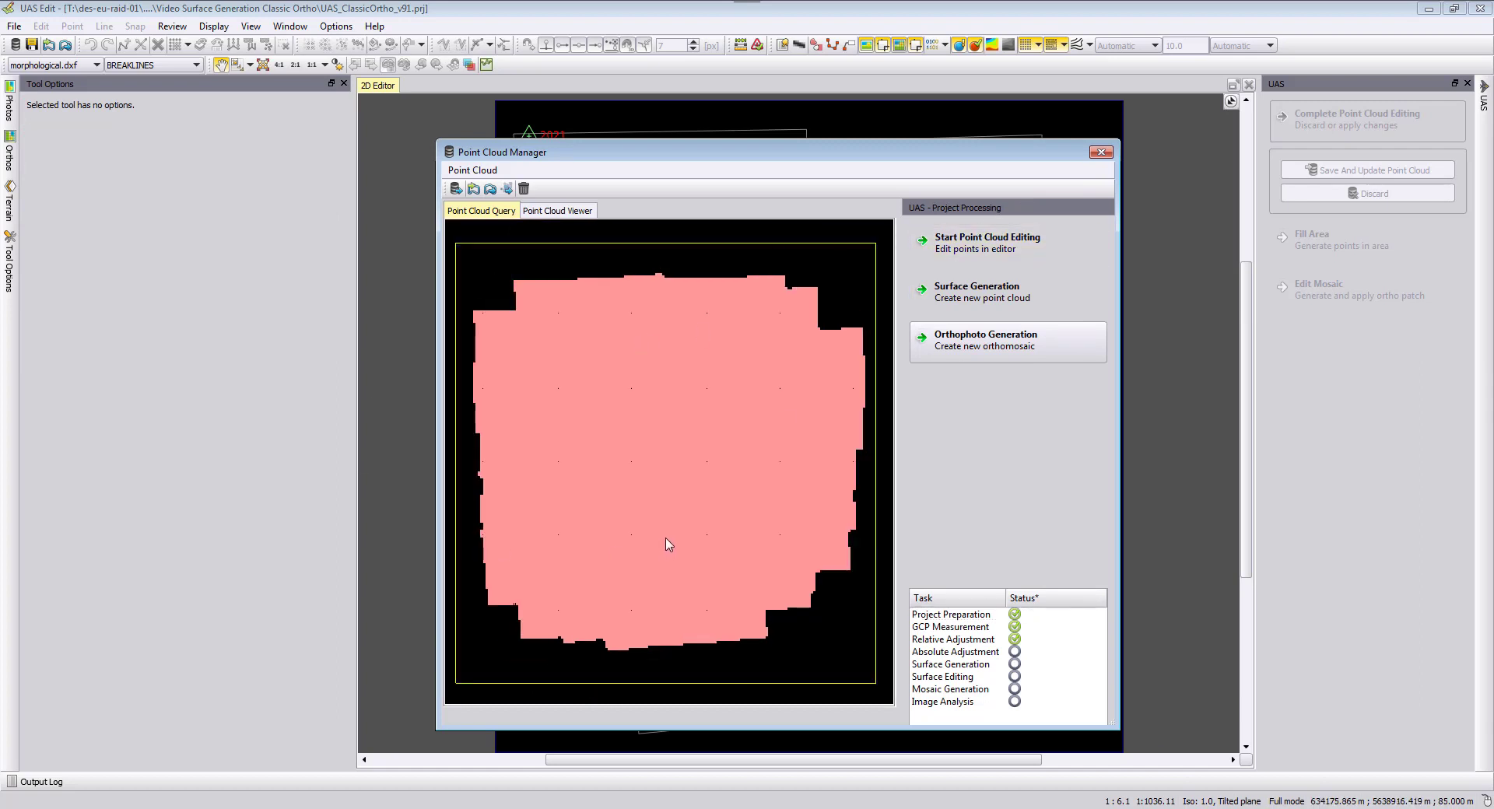
Step: Load the point cloud, display the mosaic ortho, and hide the photo footprint outlines
left_click(986, 241)
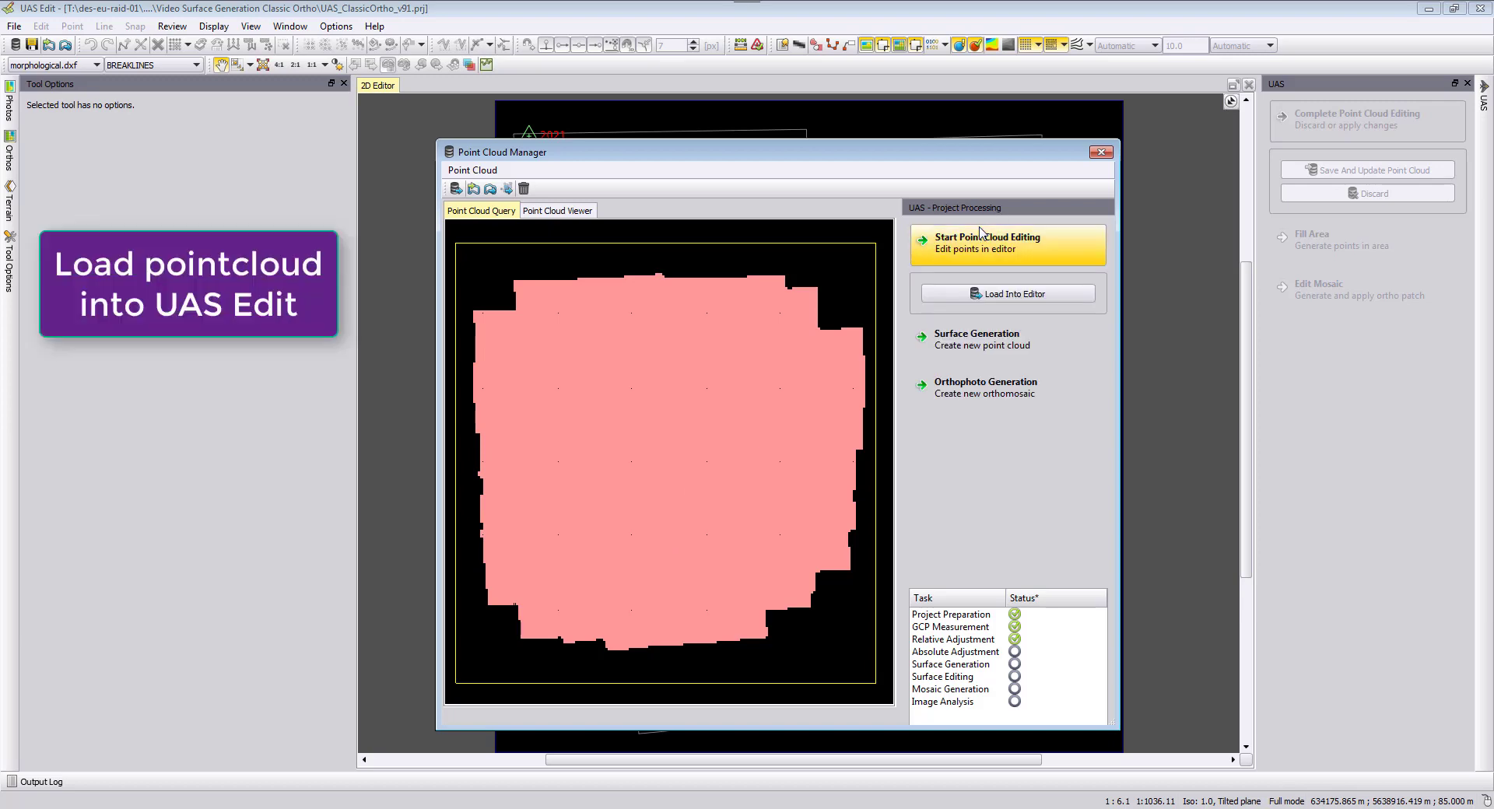
left_click(981, 295)
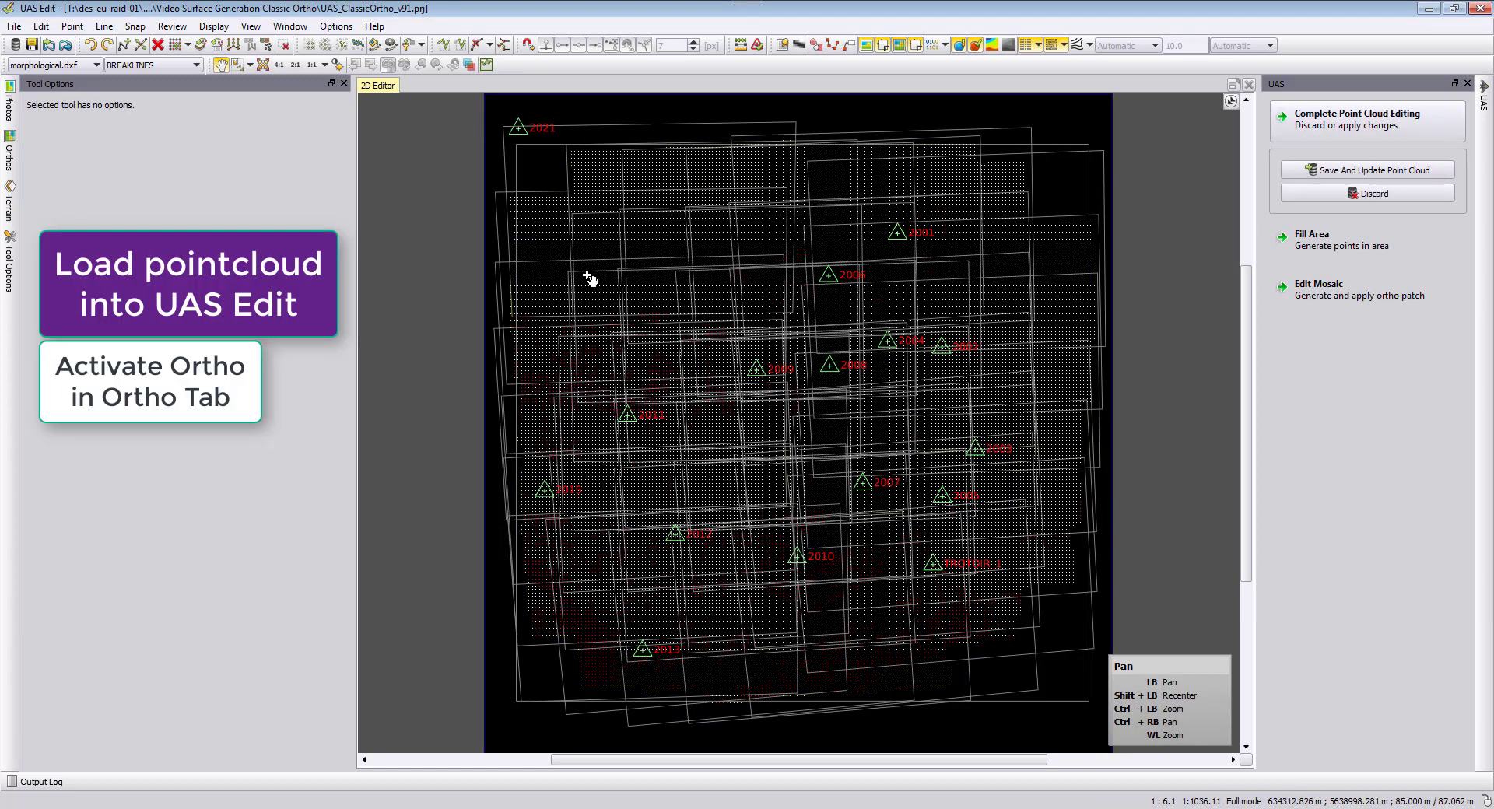
left_click(9, 156)
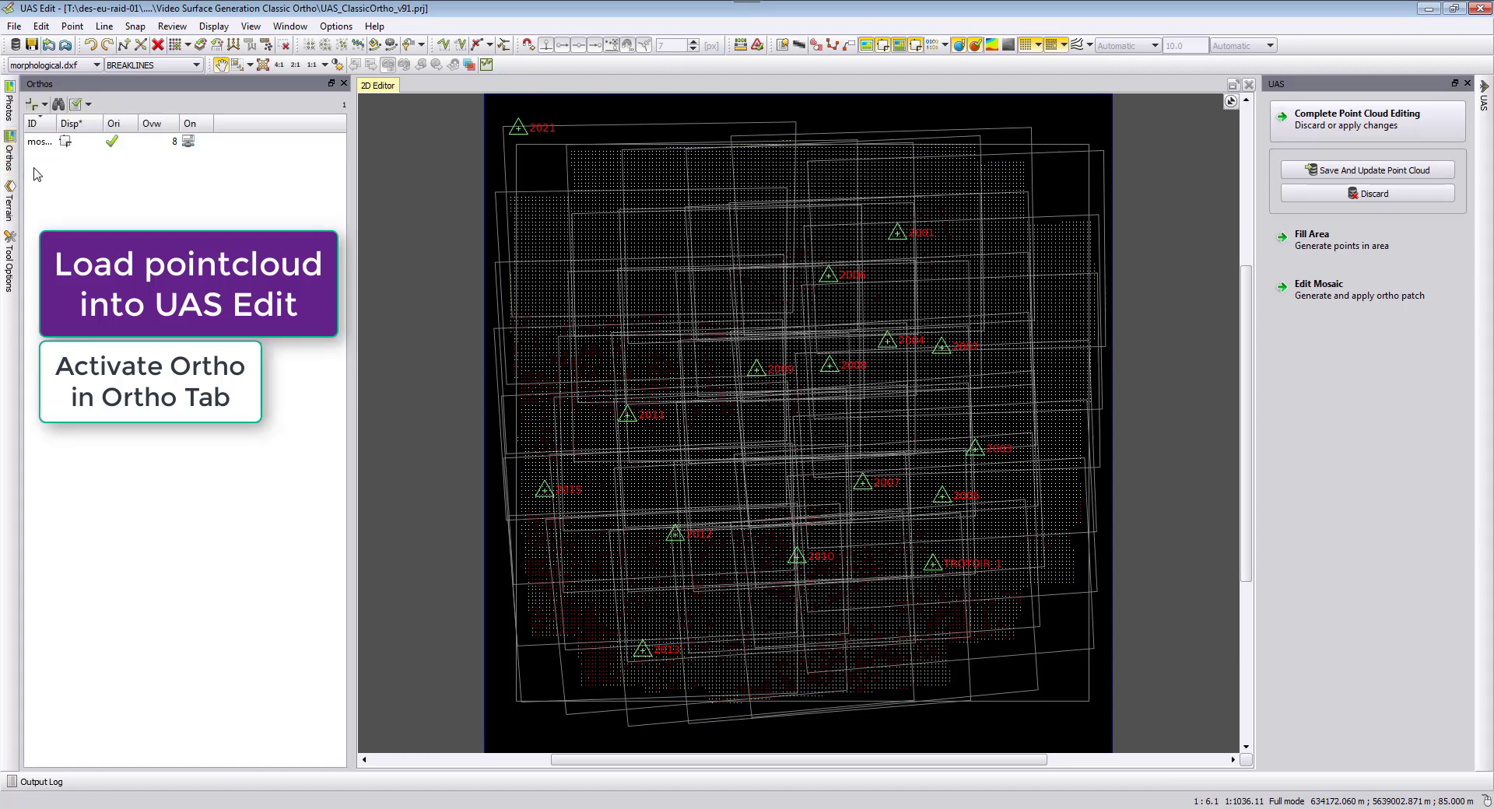
left_click_drag(84, 126, 107, 127)
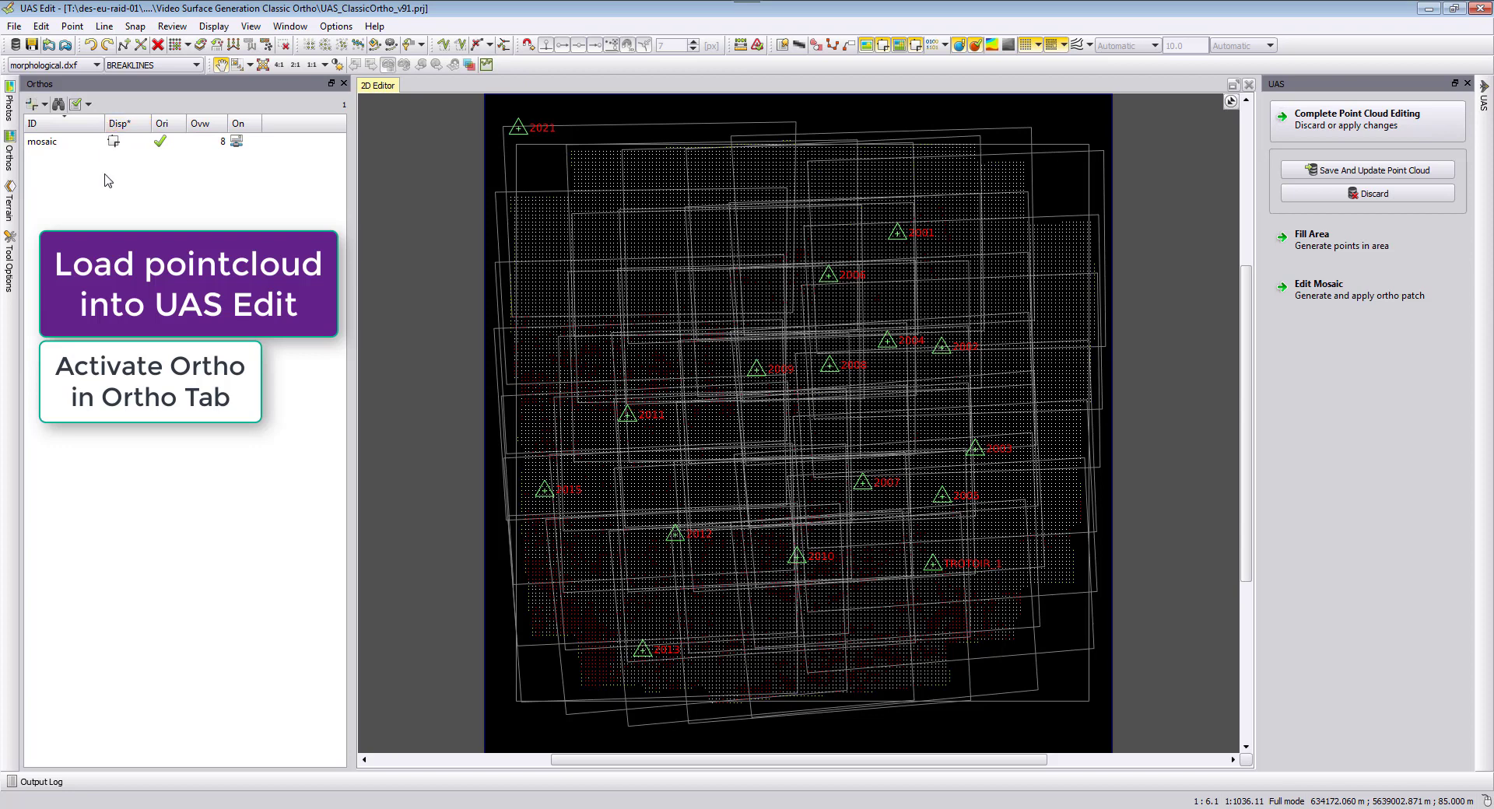
left_click(113, 143)
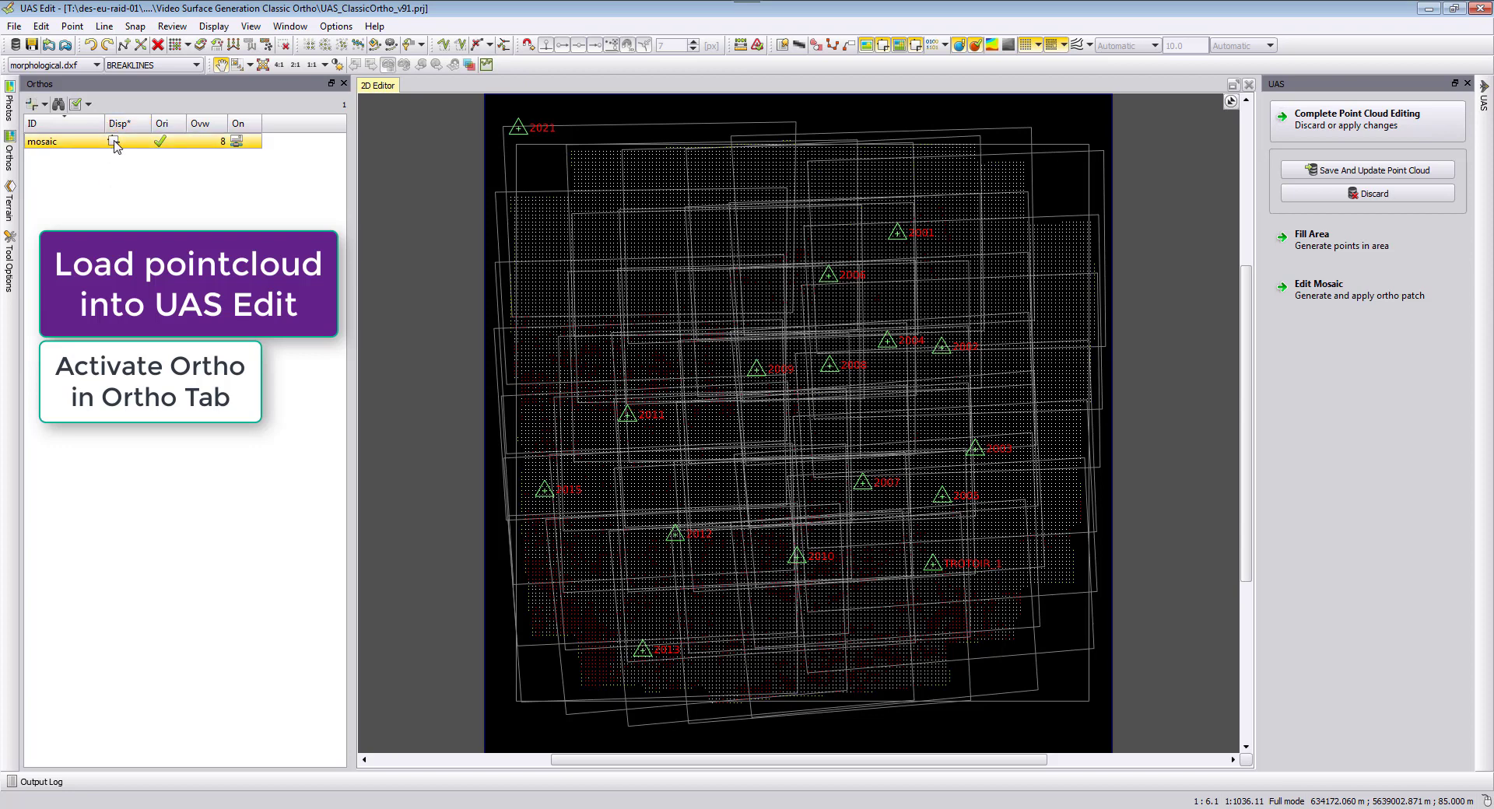
left_click(114, 142)
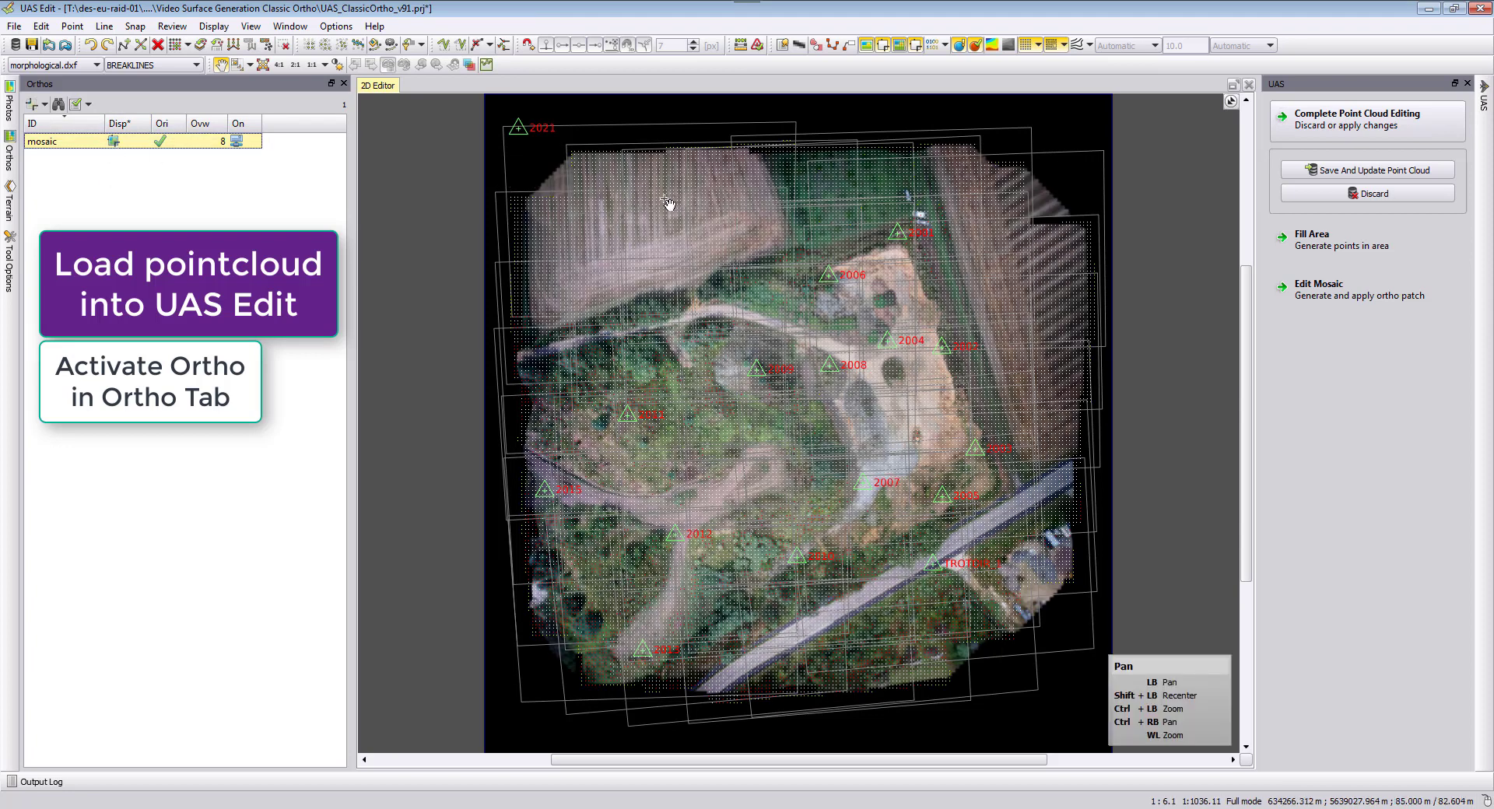
left_click(1027, 48)
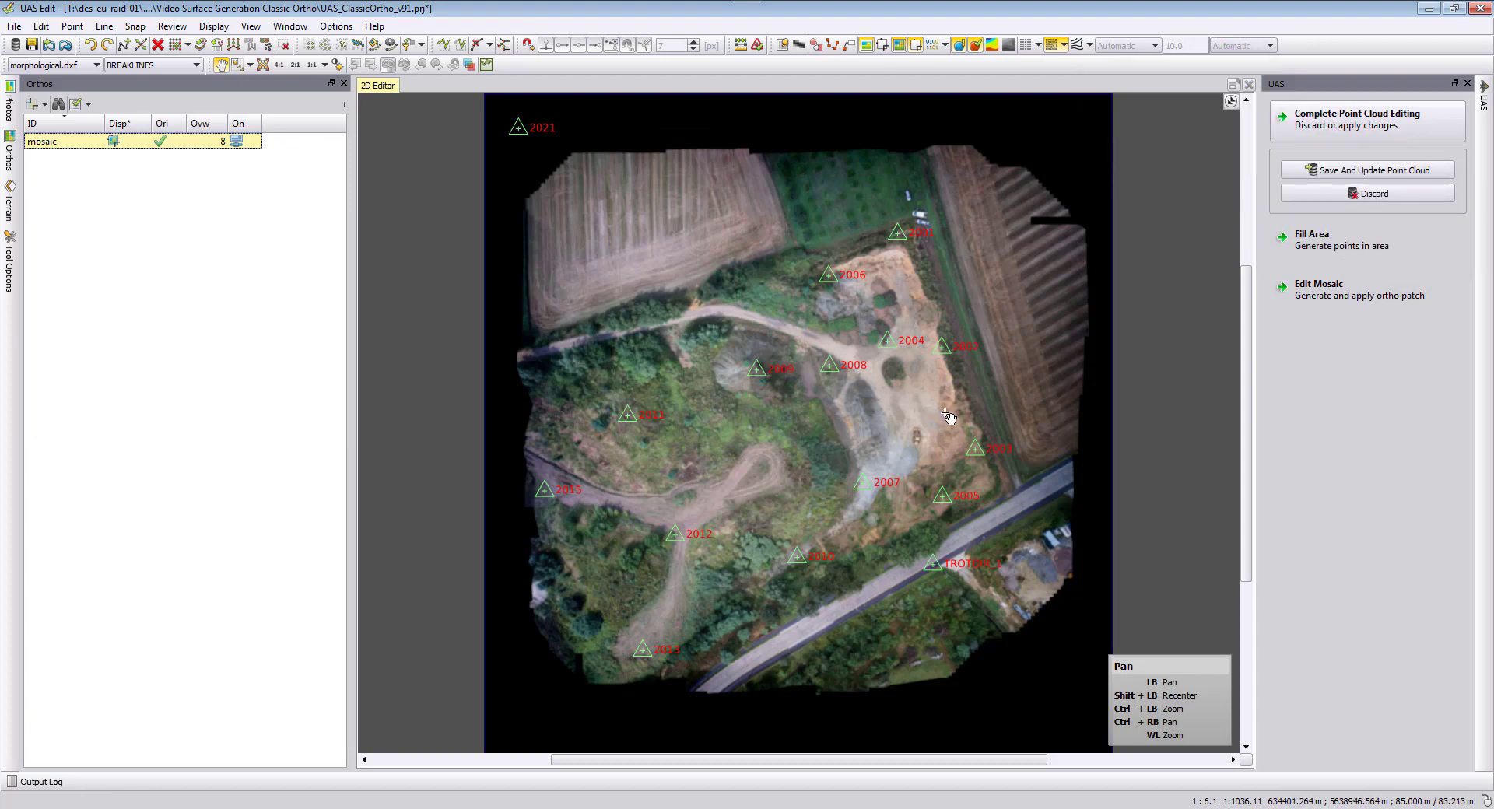
Step: Zoom around points 2004 and 2008 with points and contour lines shown, then pan near point 2001
scroll(957, 417, "up", 3)
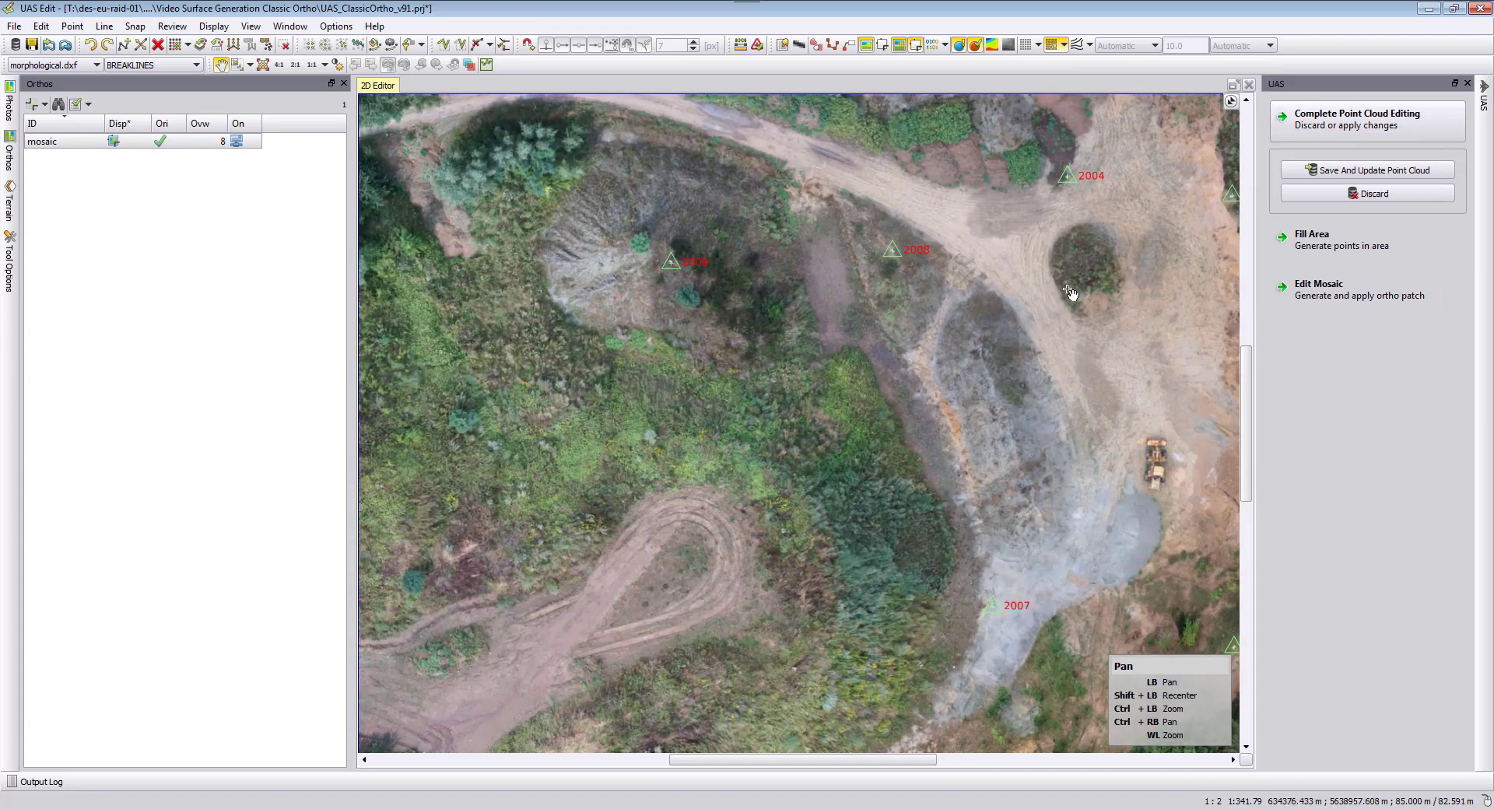
scroll(1071, 294, "up", 1)
left_click_drag(1049, 237, 1000, 284)
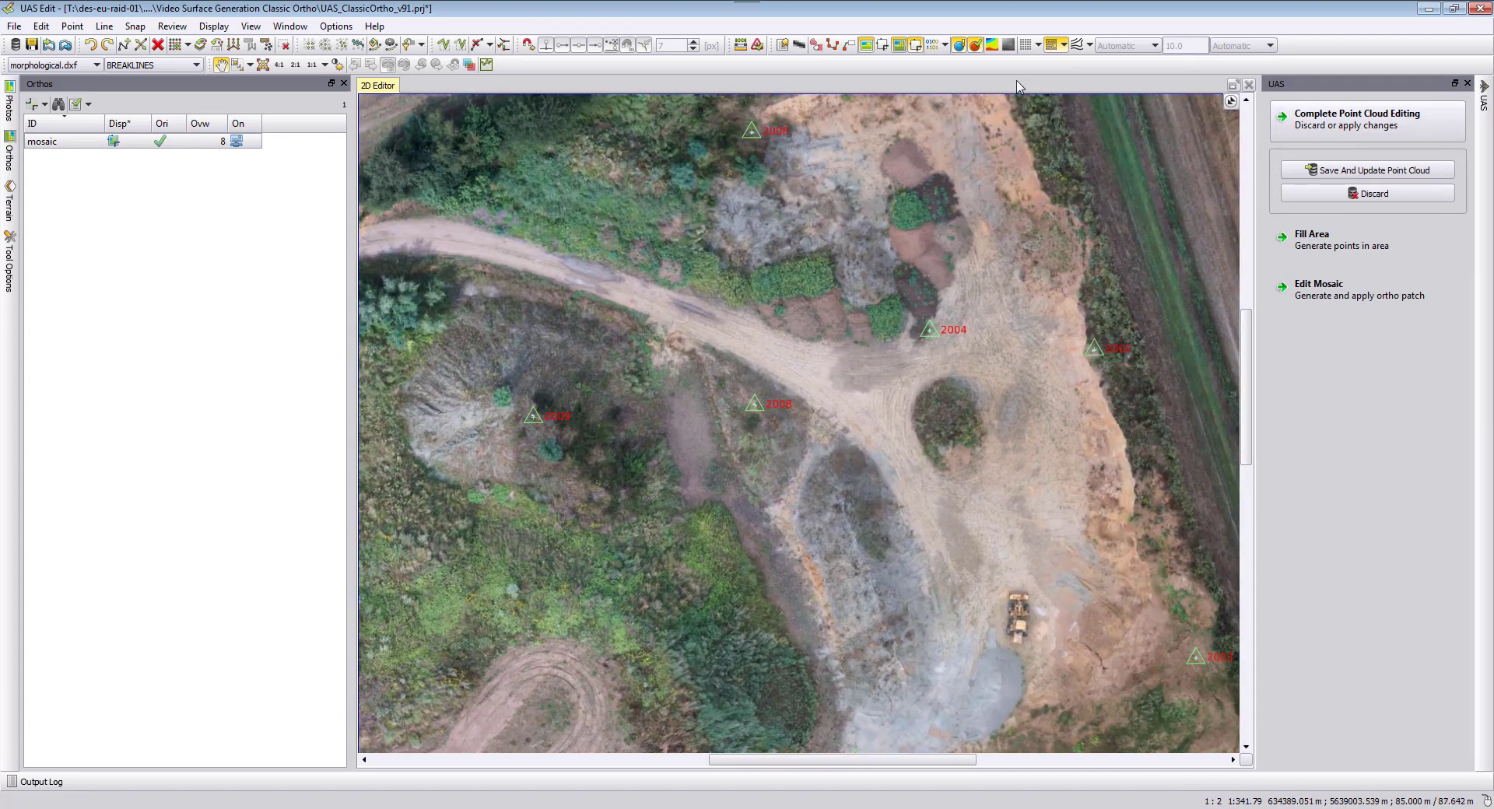
left_click(1027, 47)
left_click(1077, 46)
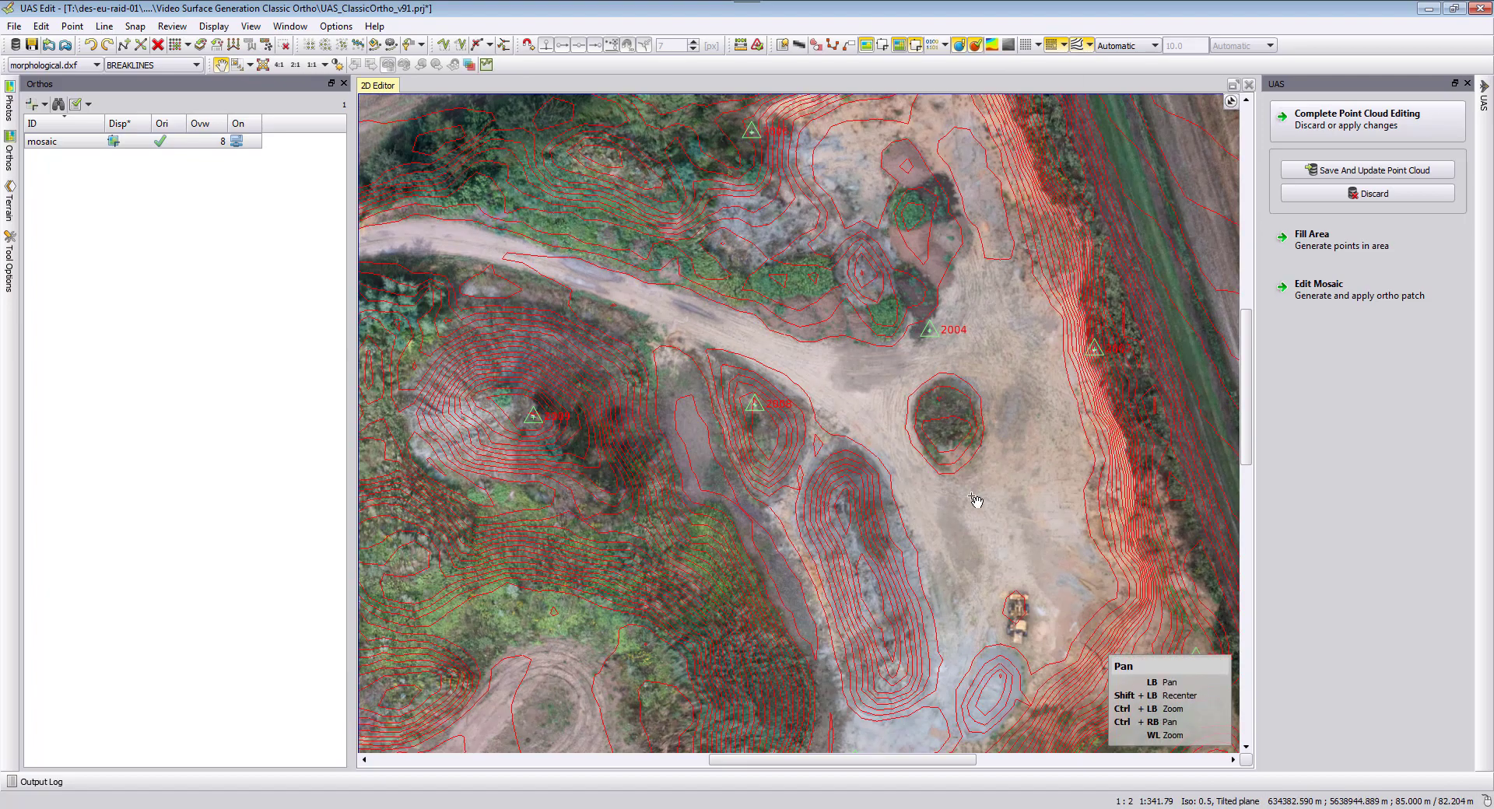
left_click_drag(784, 159, 660, 465)
scroll(835, 302, "up", 2)
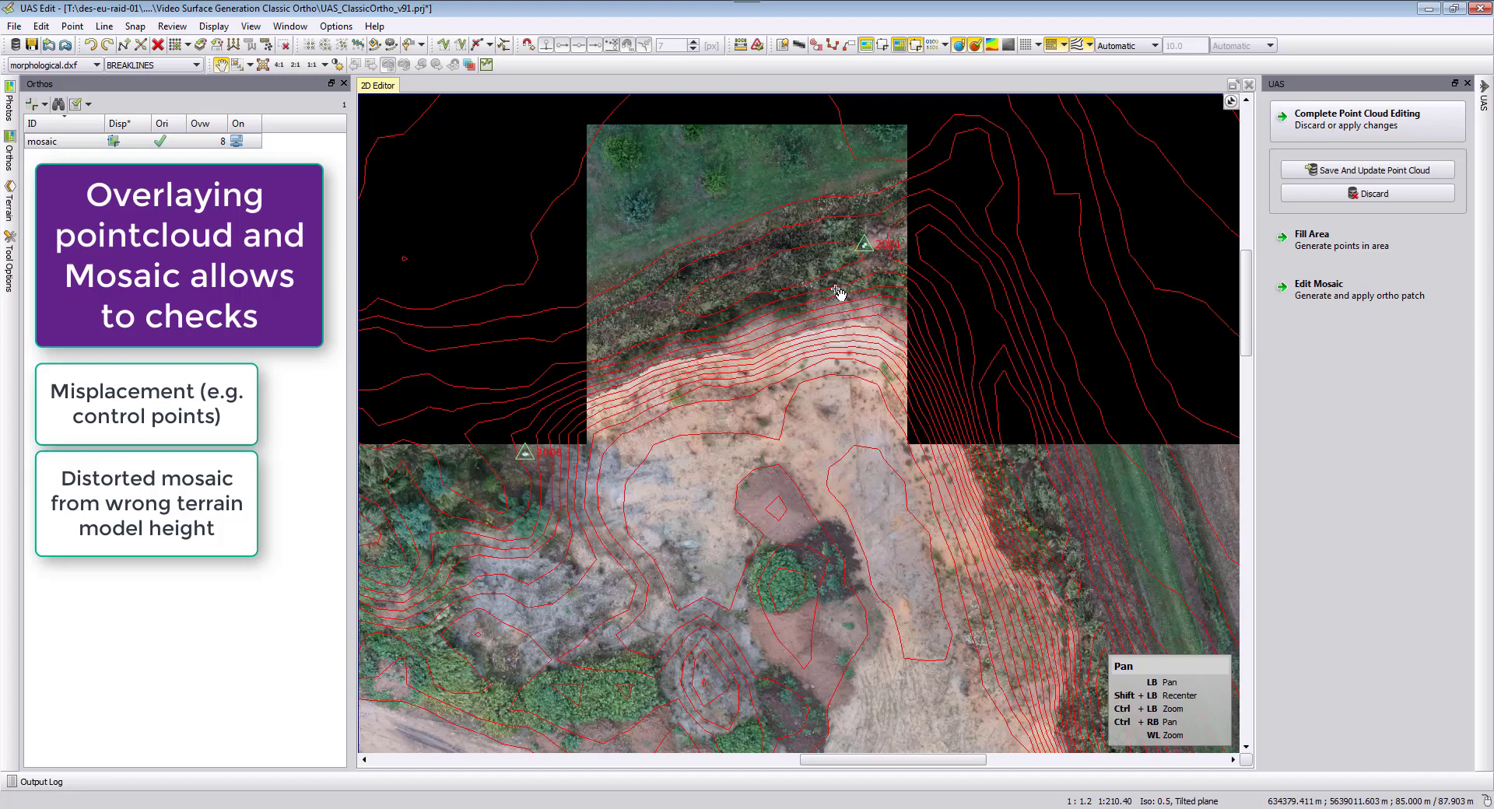
scroll(838, 292, "up", 5)
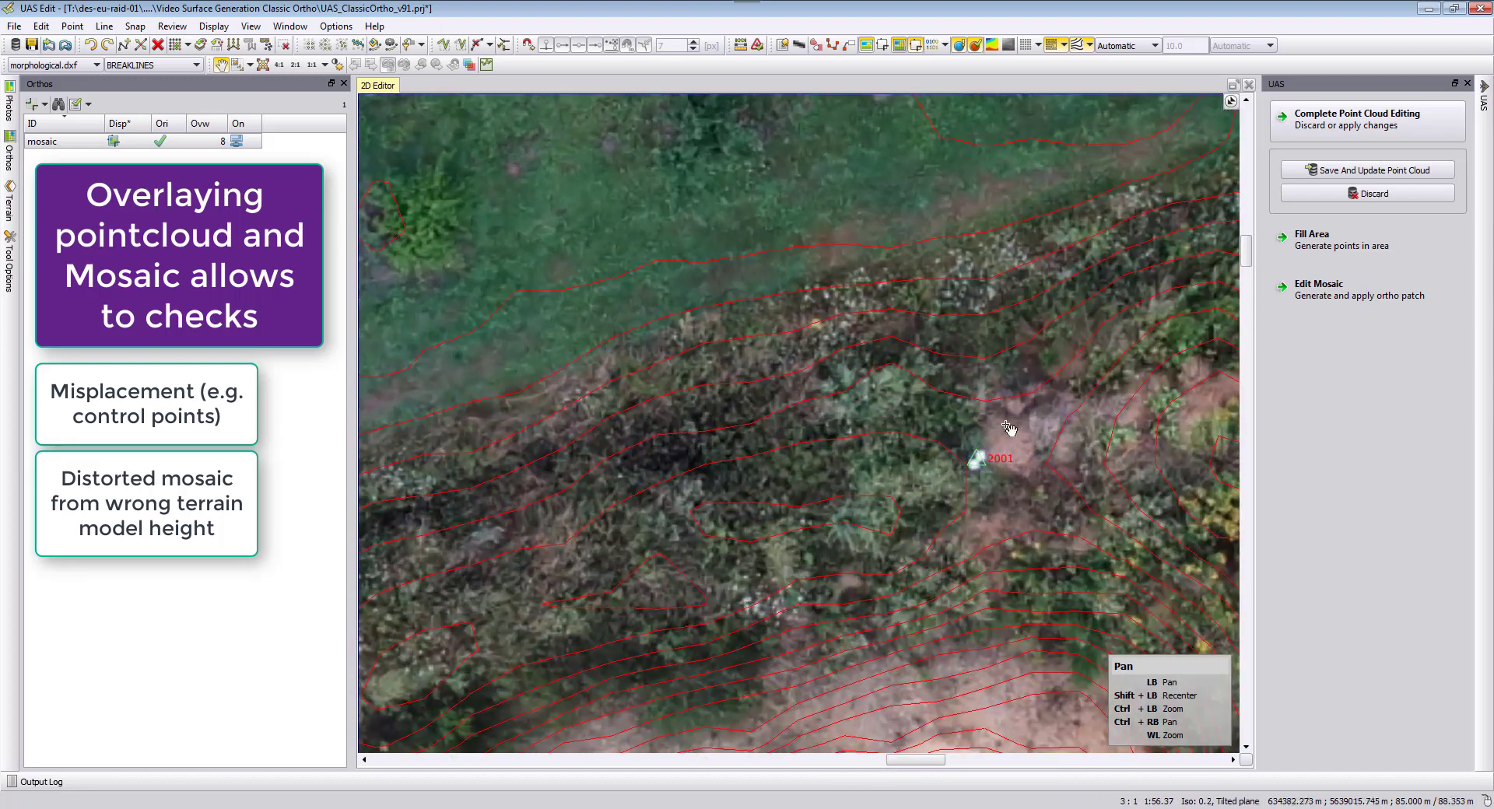
scroll(868, 478, "up", 2)
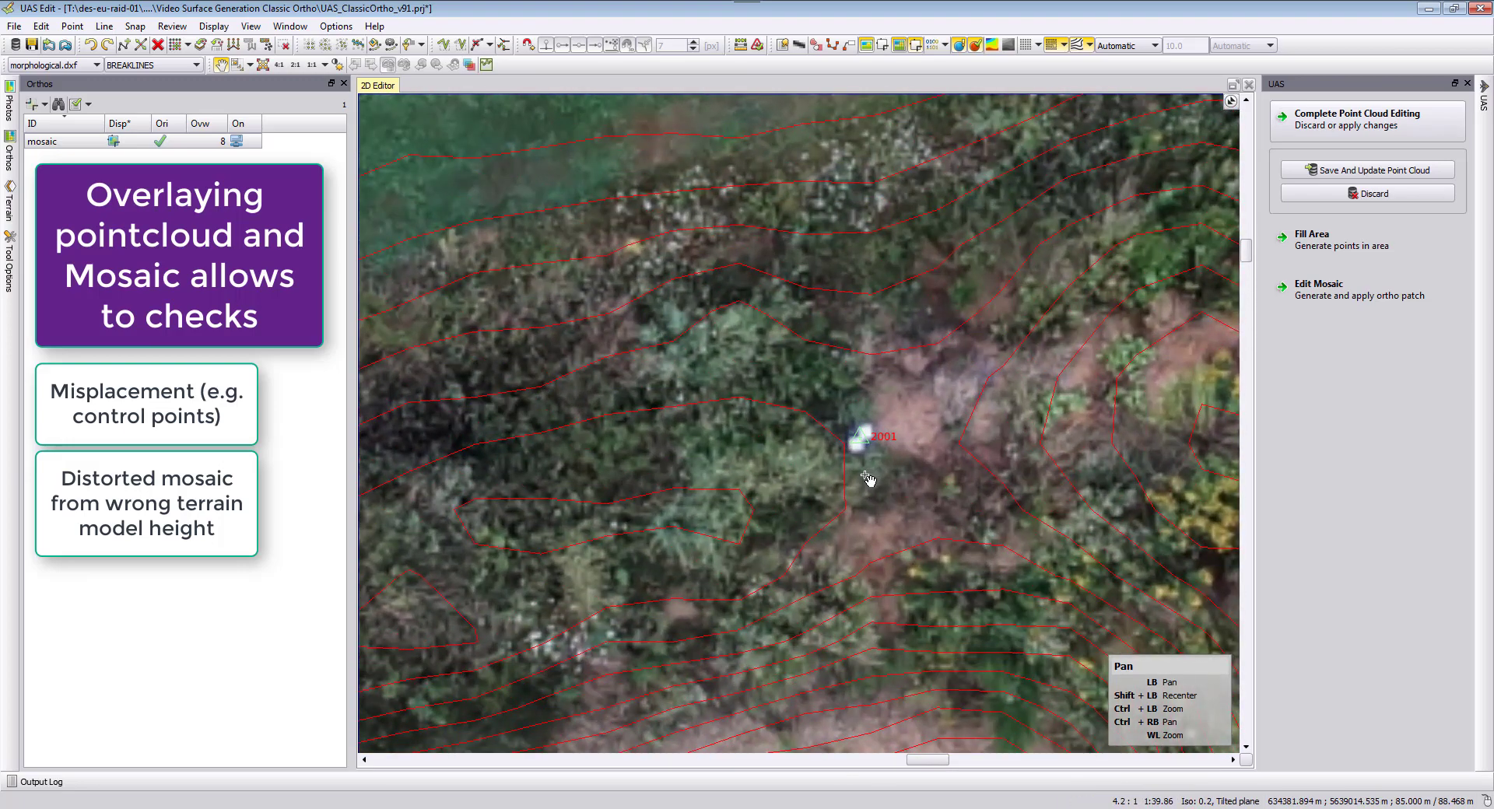
scroll(869, 478, "down", 8)
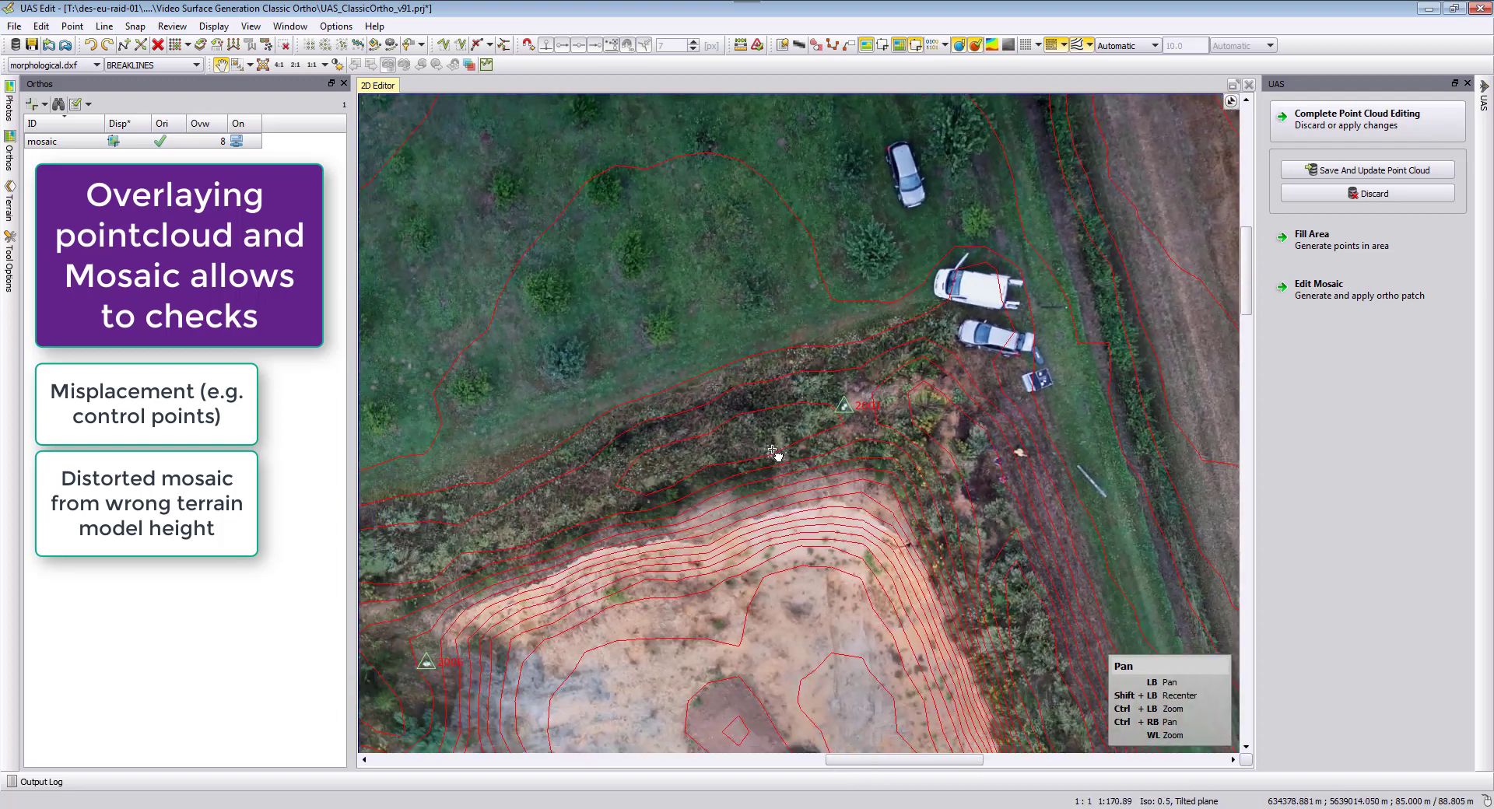
left_click_drag(774, 452, 1018, 209)
Step: Hide the contour lines, pan to point 2004, and bring up the Video Surface Generation Classic Ortho folder
left_click(1078, 46)
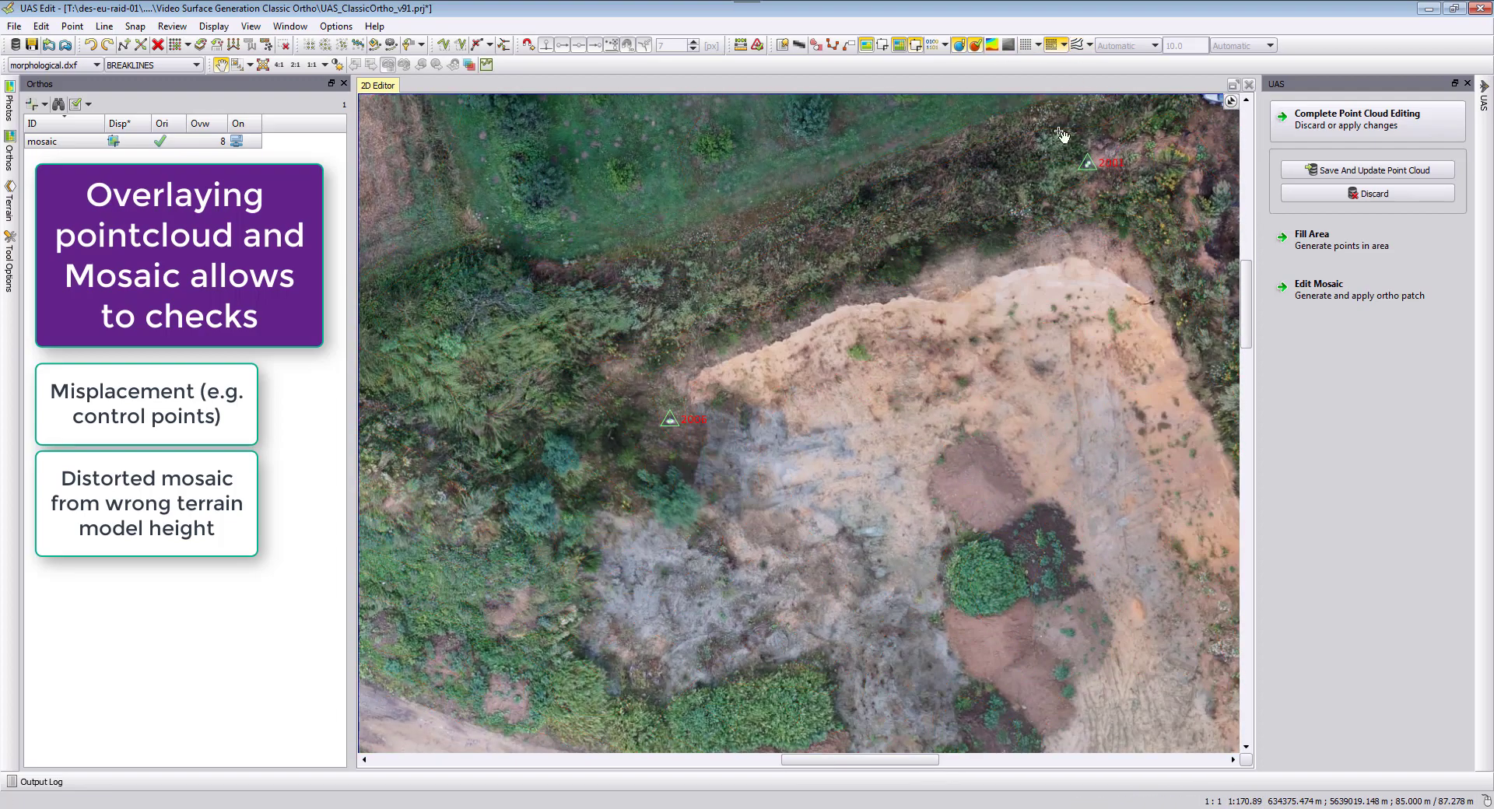
left_click_drag(848, 389, 914, 305)
left_click_drag(998, 469, 869, 388)
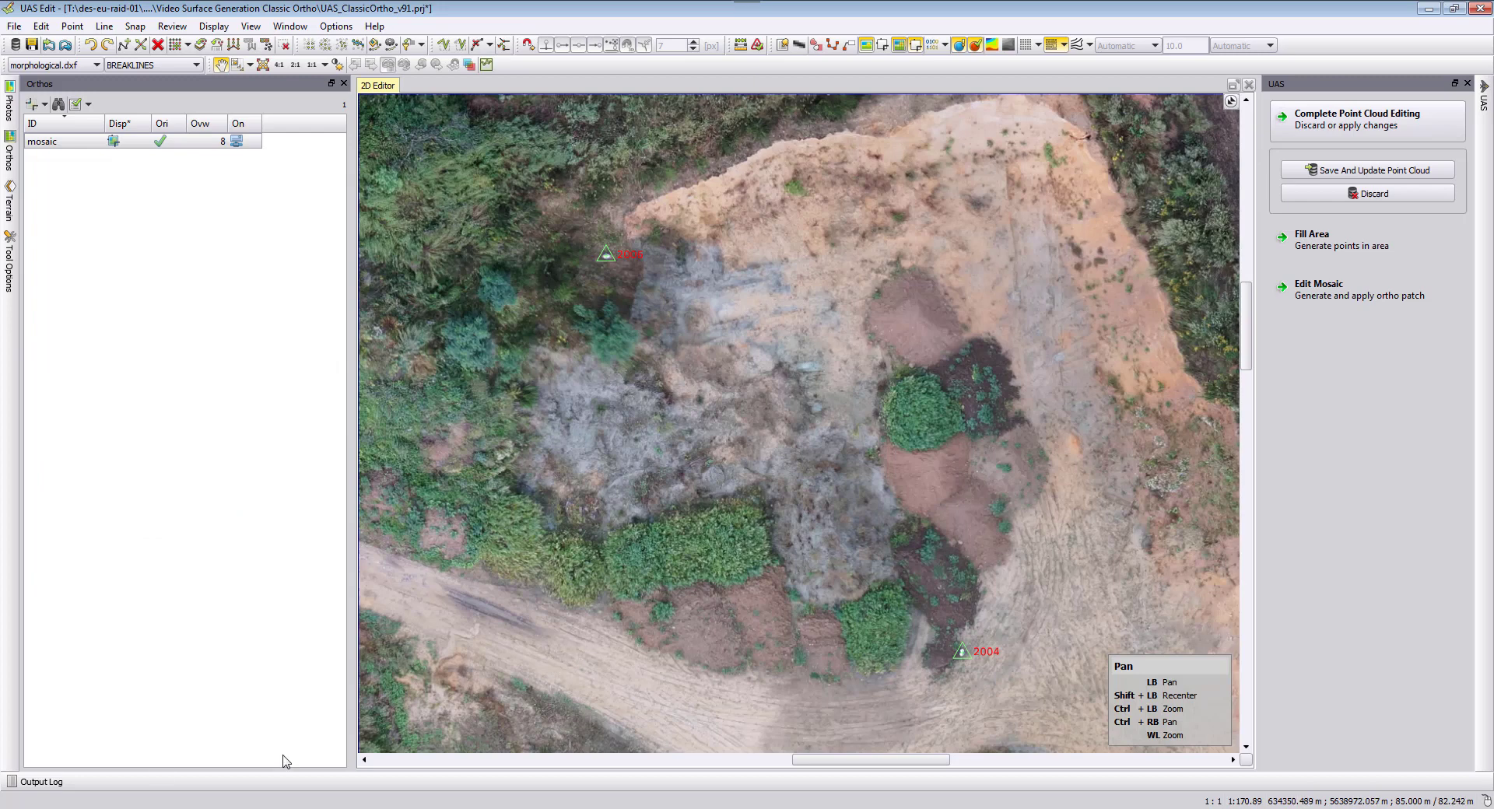
left_click(117, 808)
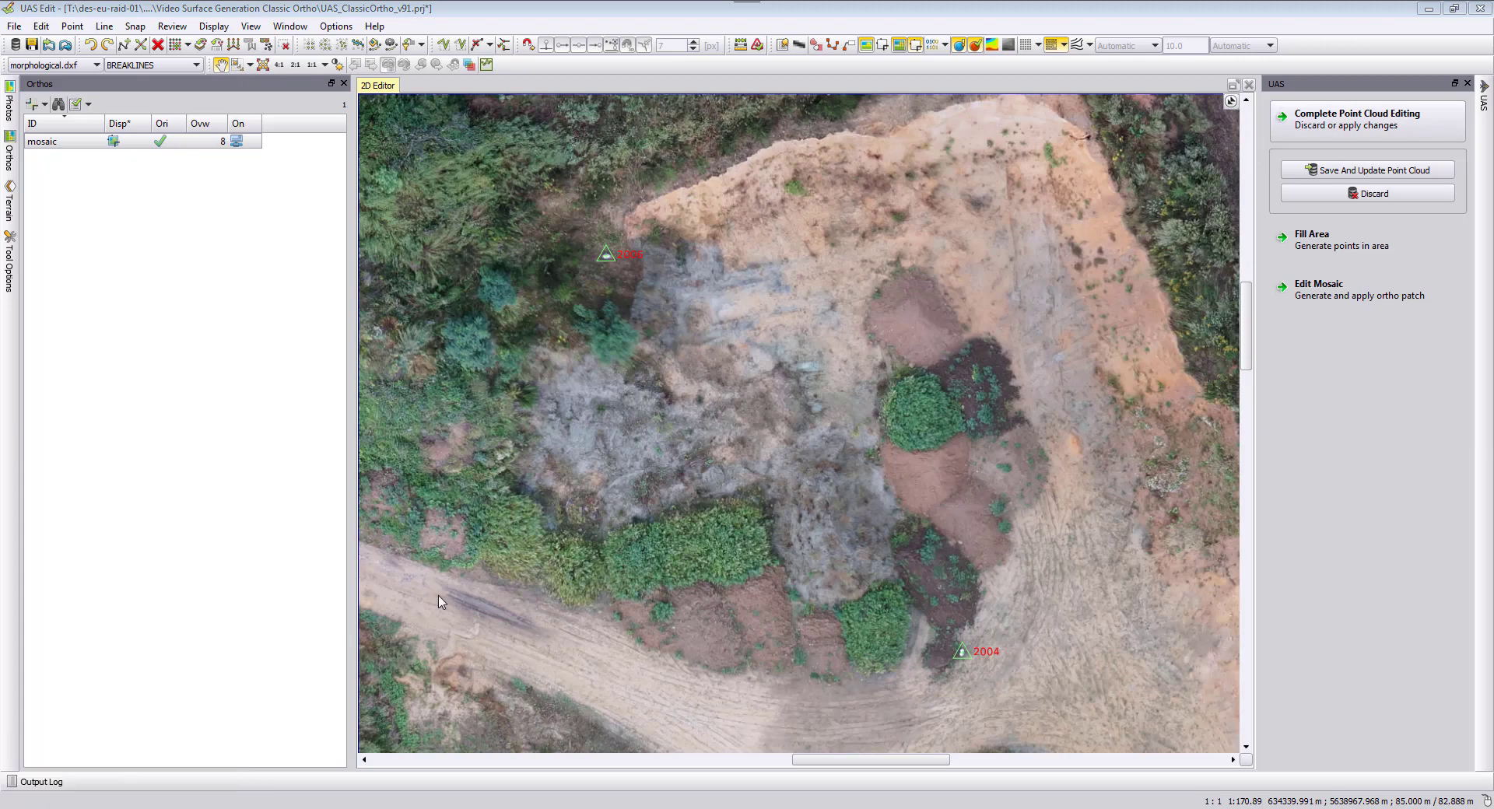
left_click(114, 763)
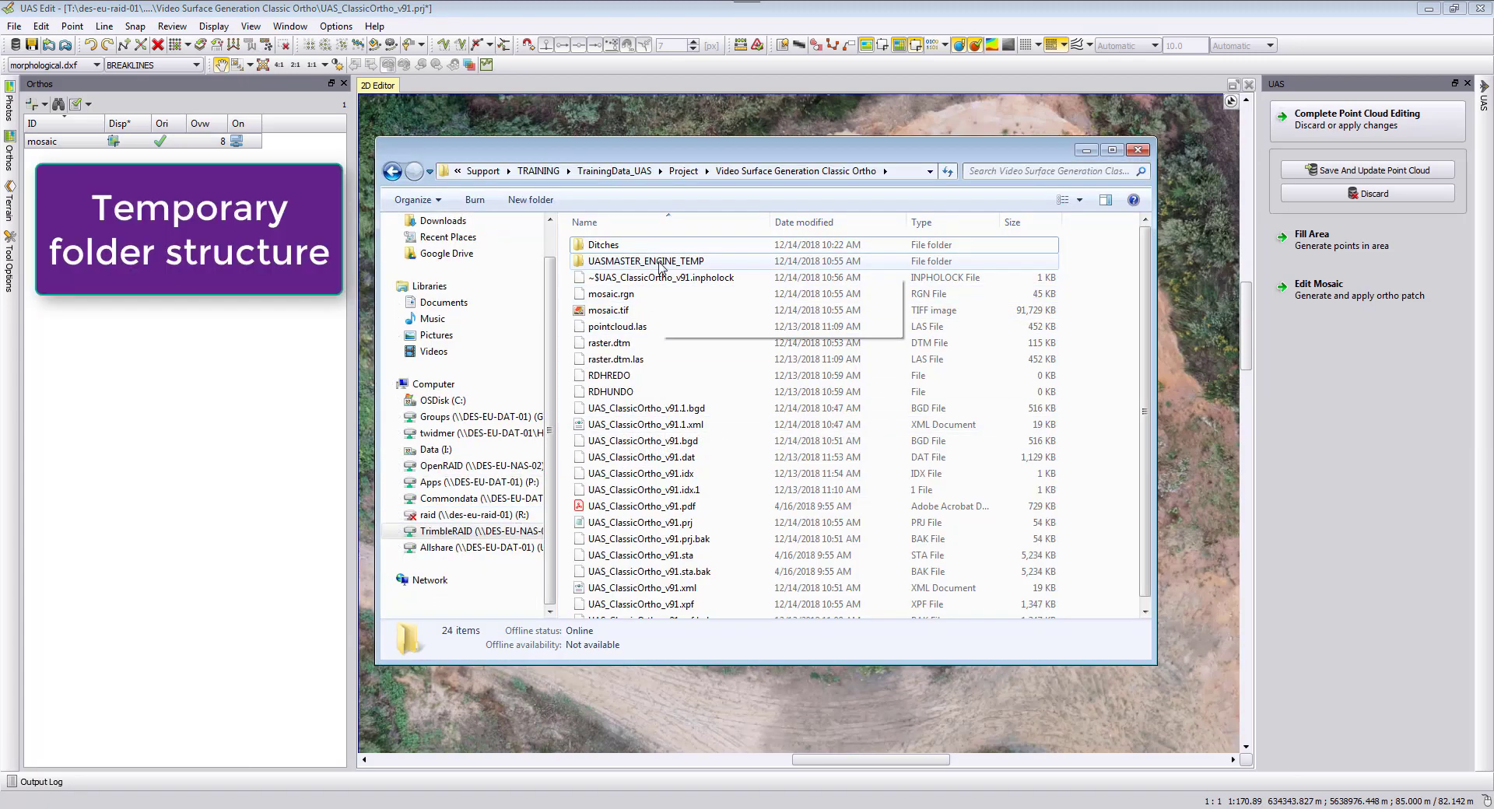
Step: Open UASMASTER_ENGINE_TEMP > 23-Rectify to see the per-photo rectified TIFF files
double_click(658, 263)
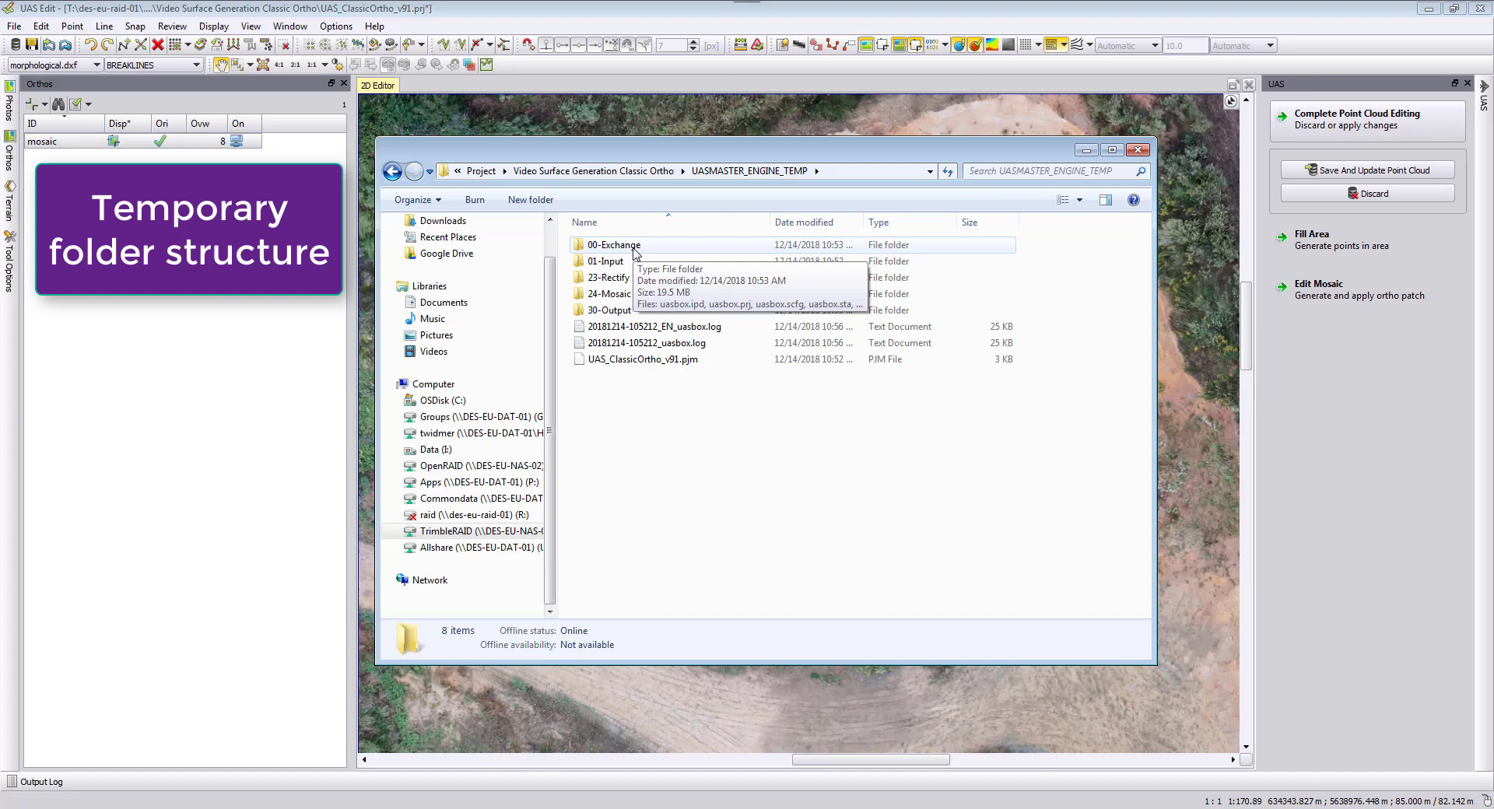
double_click(609, 278)
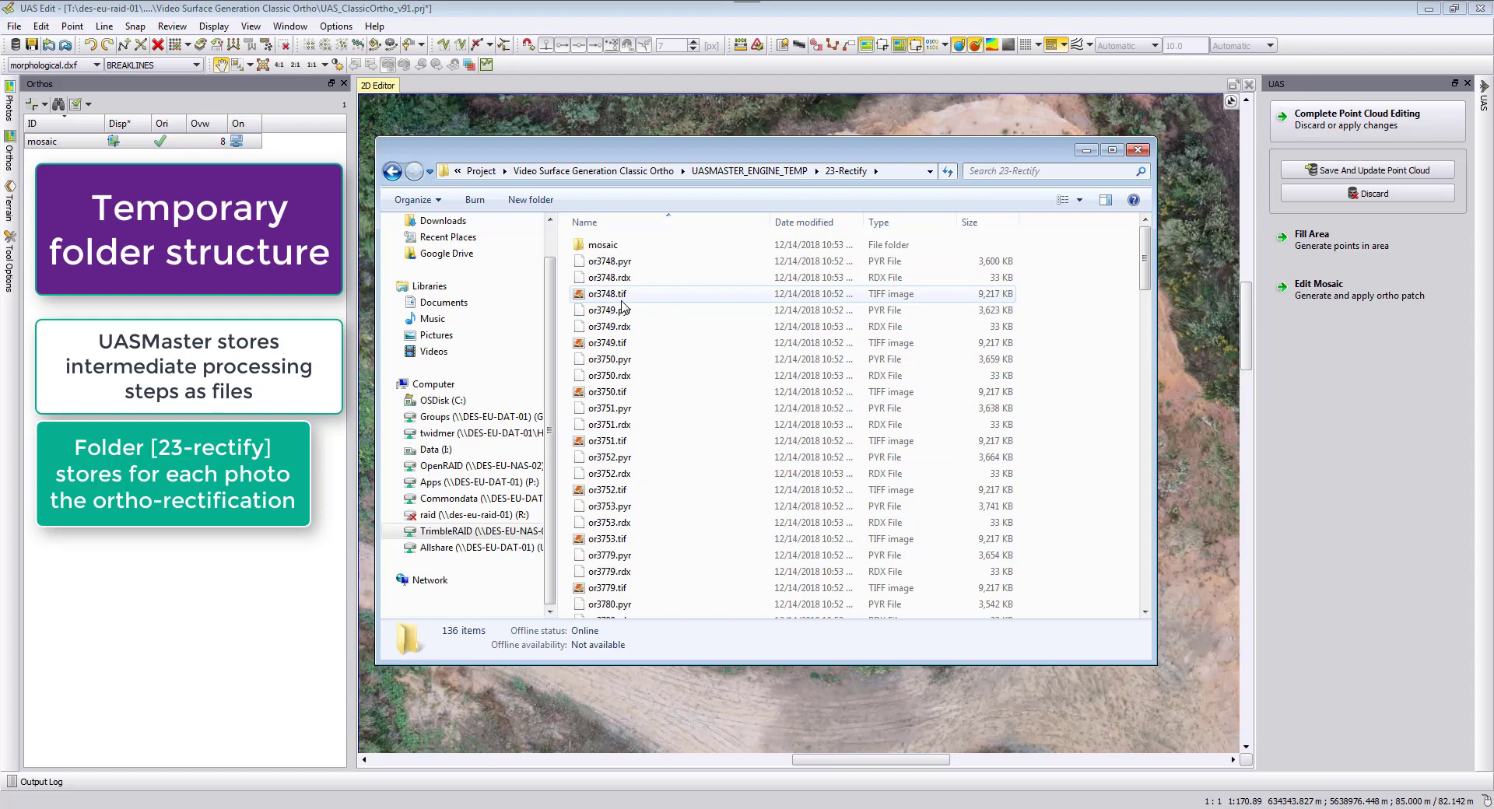
mouse_move(622, 307)
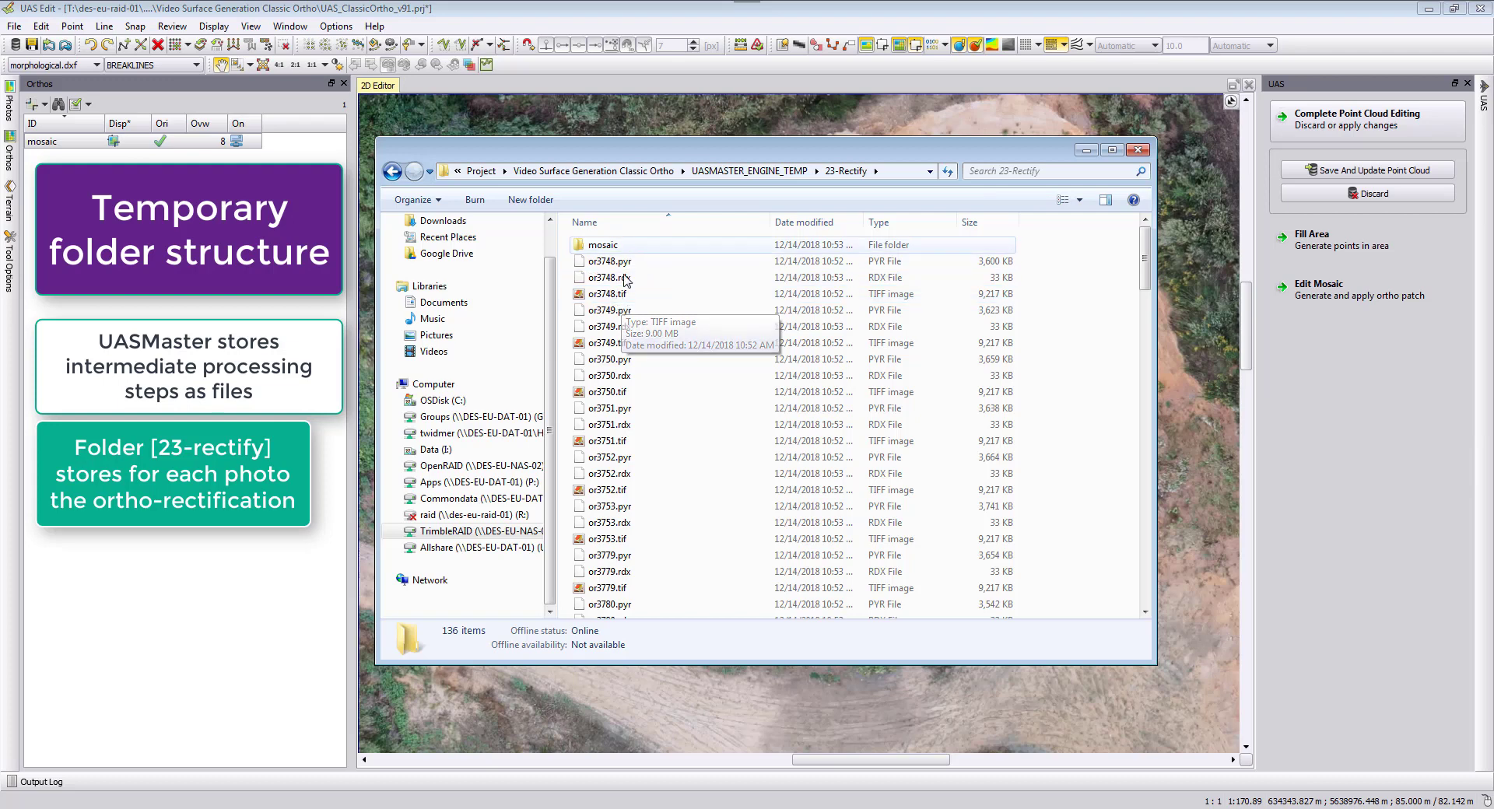
left_click(503, 807)
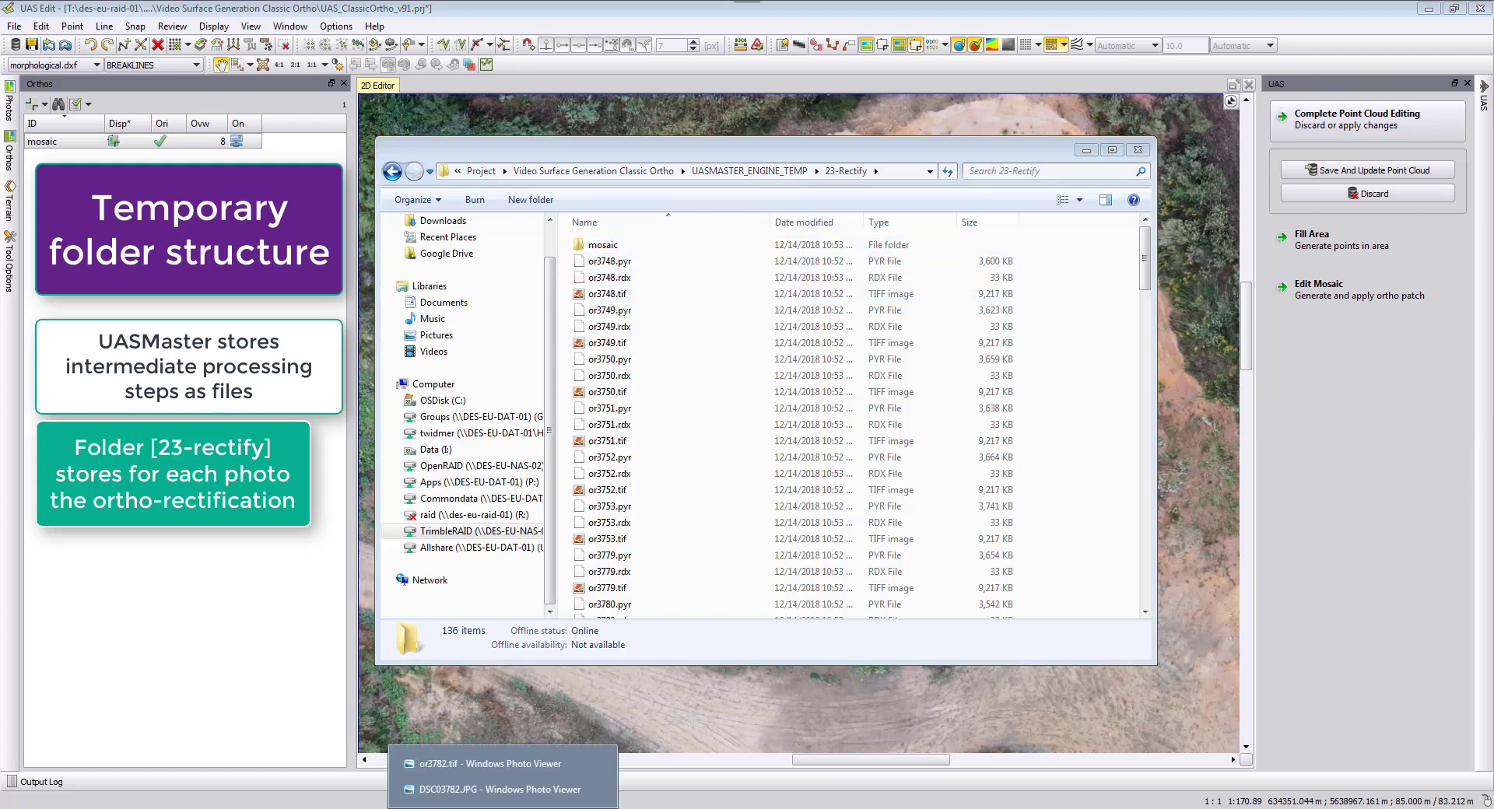
Step: Compare DSC03782.JPG beside its rectified or3782.tif, then close or3782.tif
left_click(514, 764)
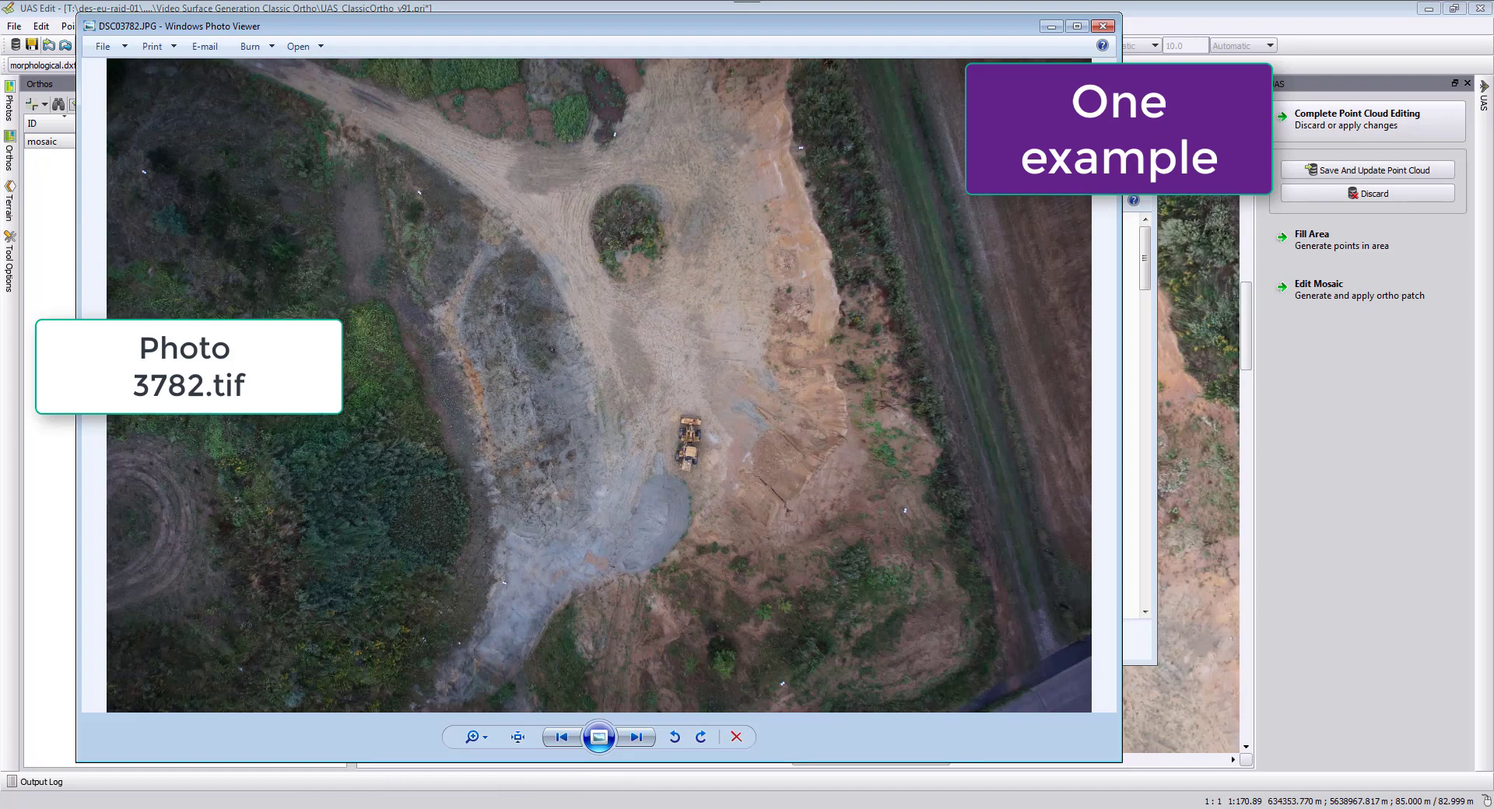
mouse_move(599, 790)
left_click(519, 785)
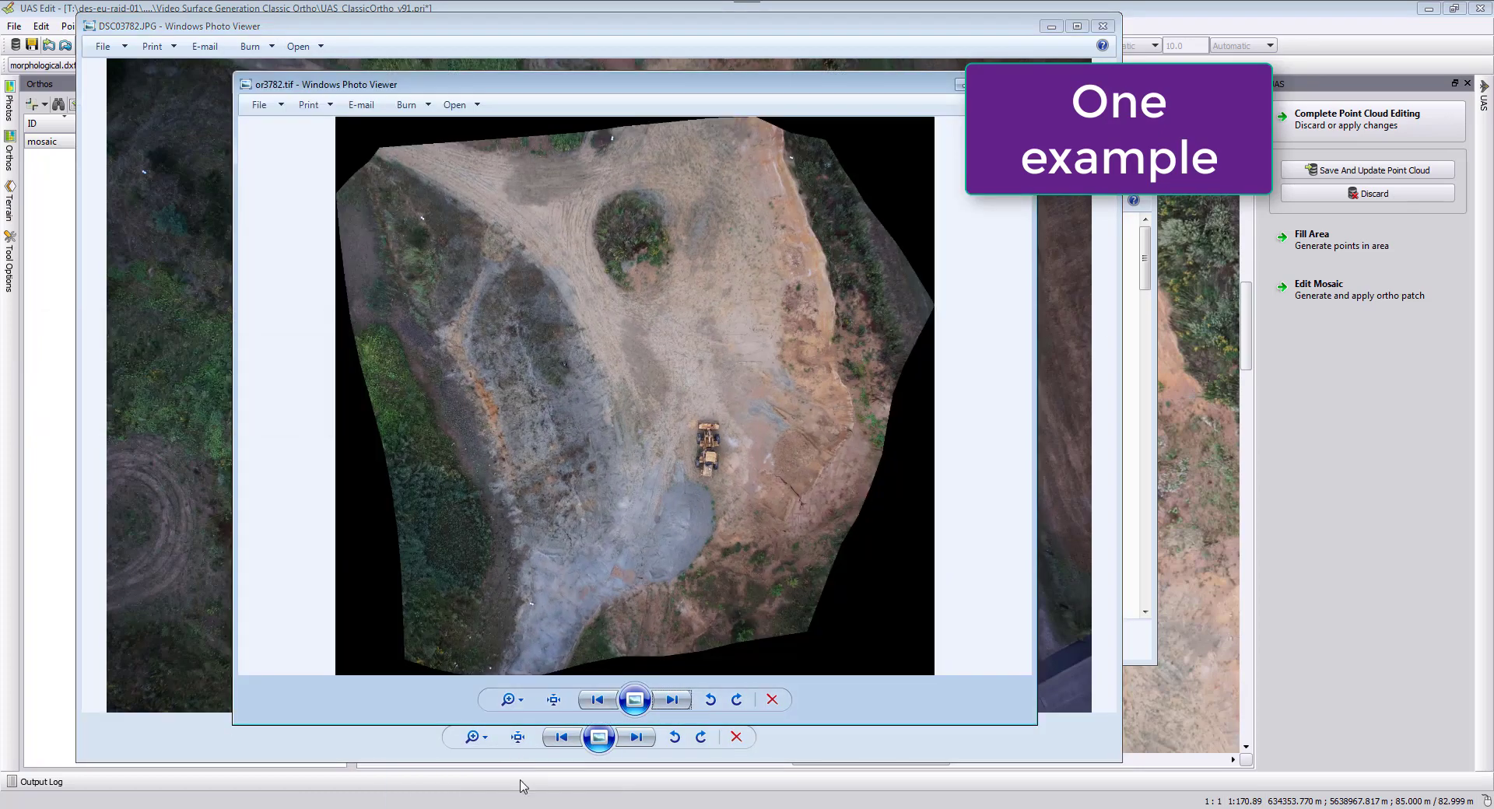
left_click_drag(524, 92, 548, 63)
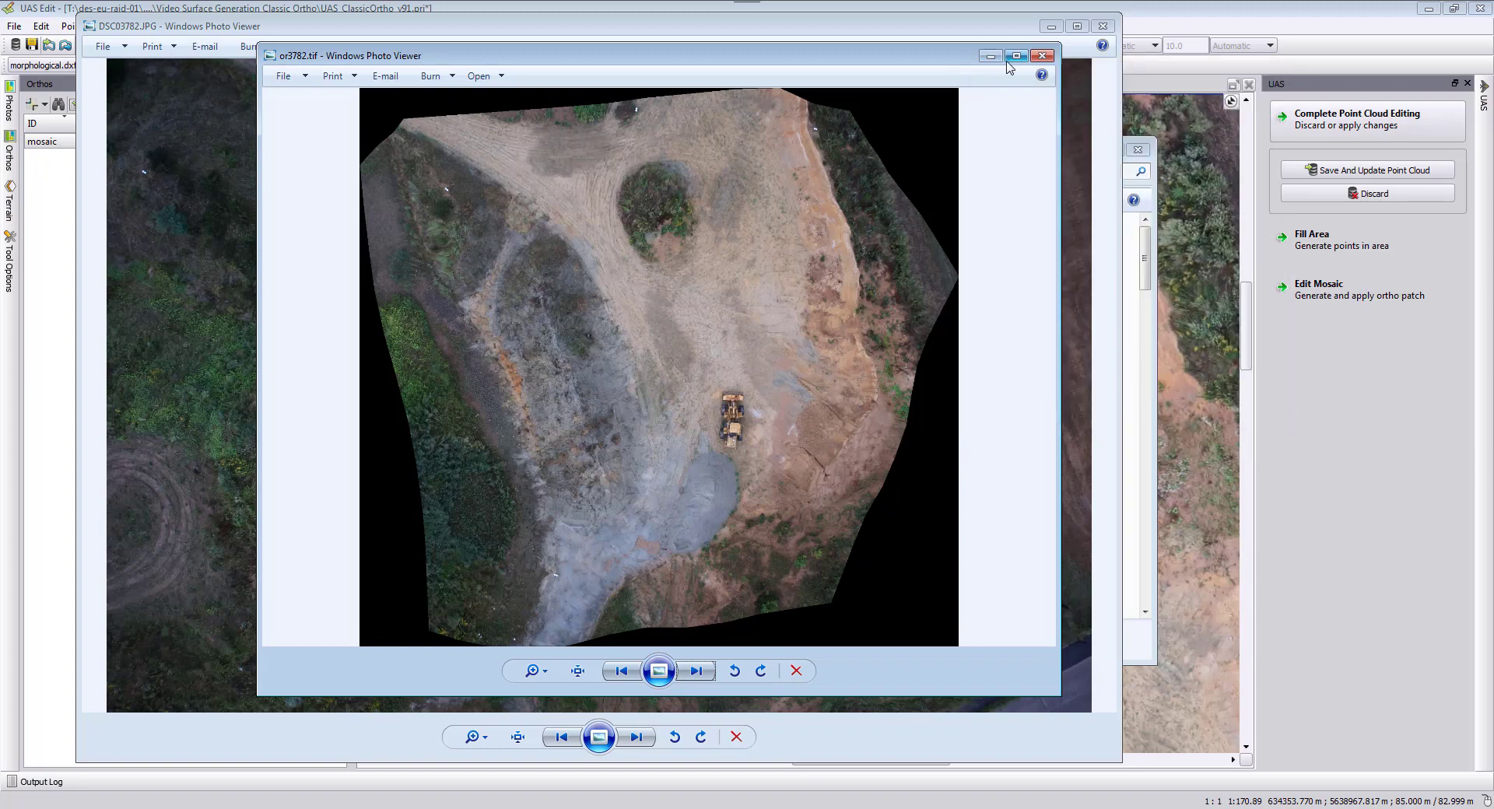
left_click(1040, 57)
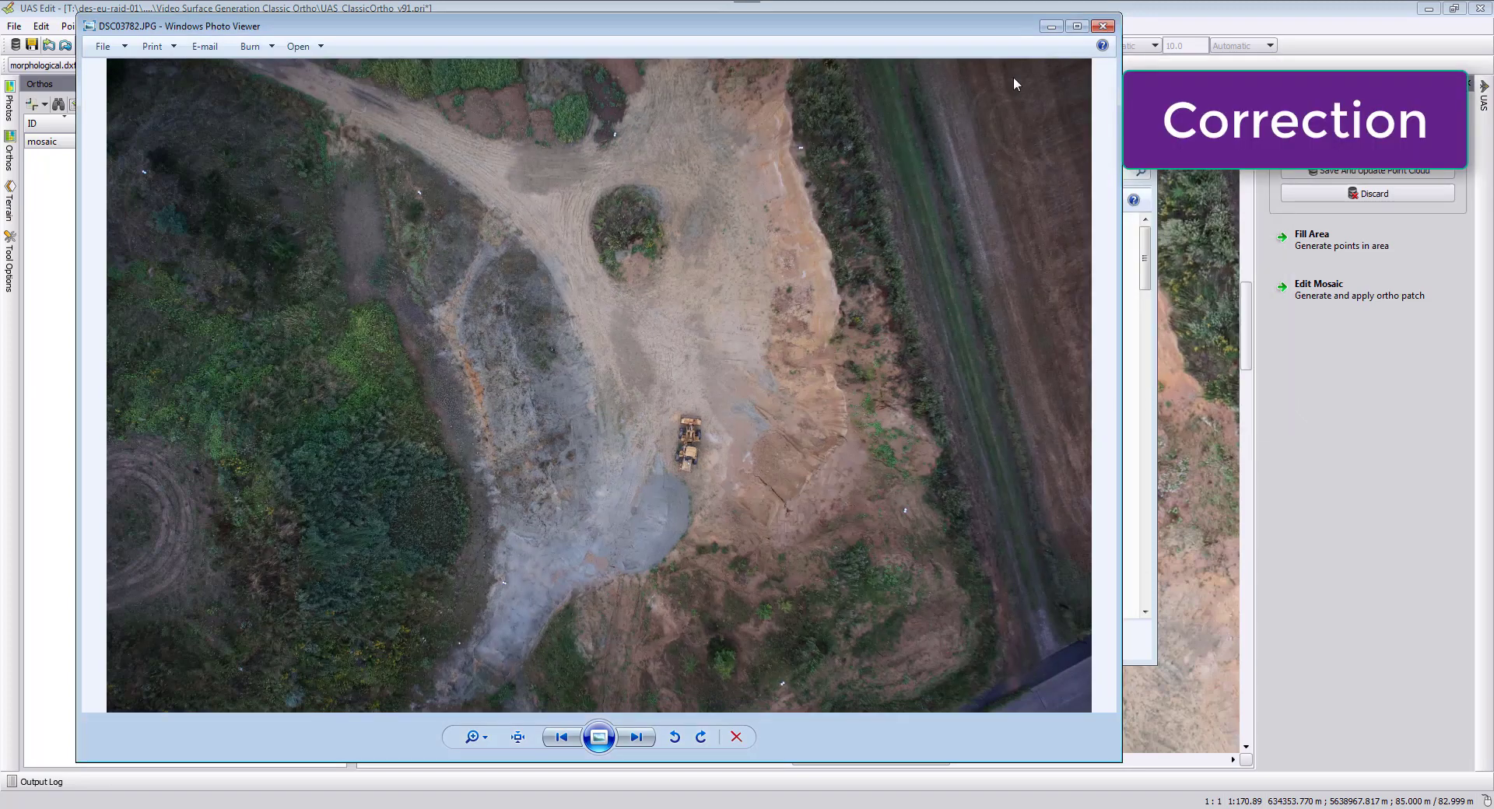
Step: Close the photo and browse the mosaic and meta correction folders in 23-Rectify
left_click(1102, 28)
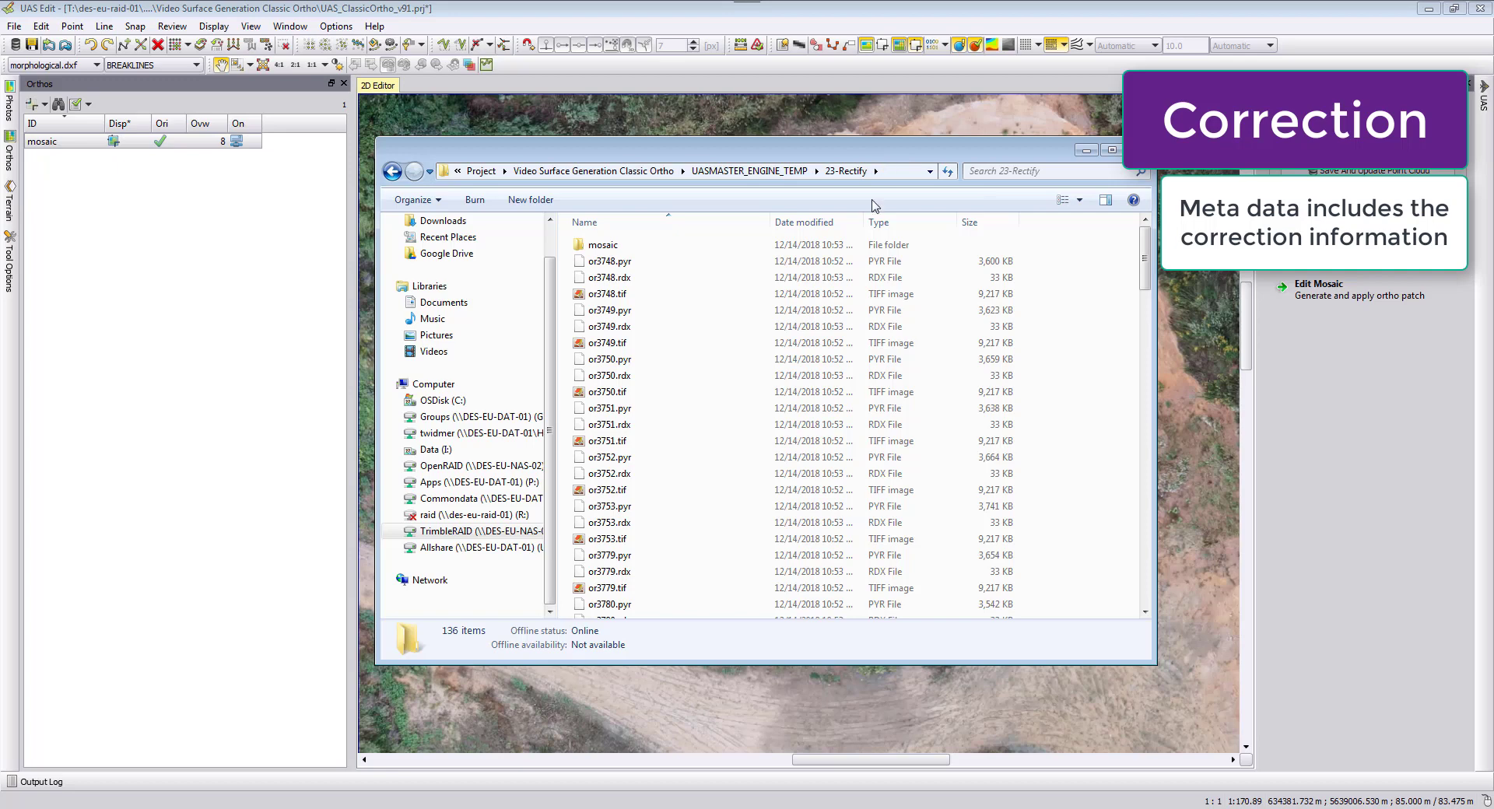
left_click(615, 246)
double_click(615, 246)
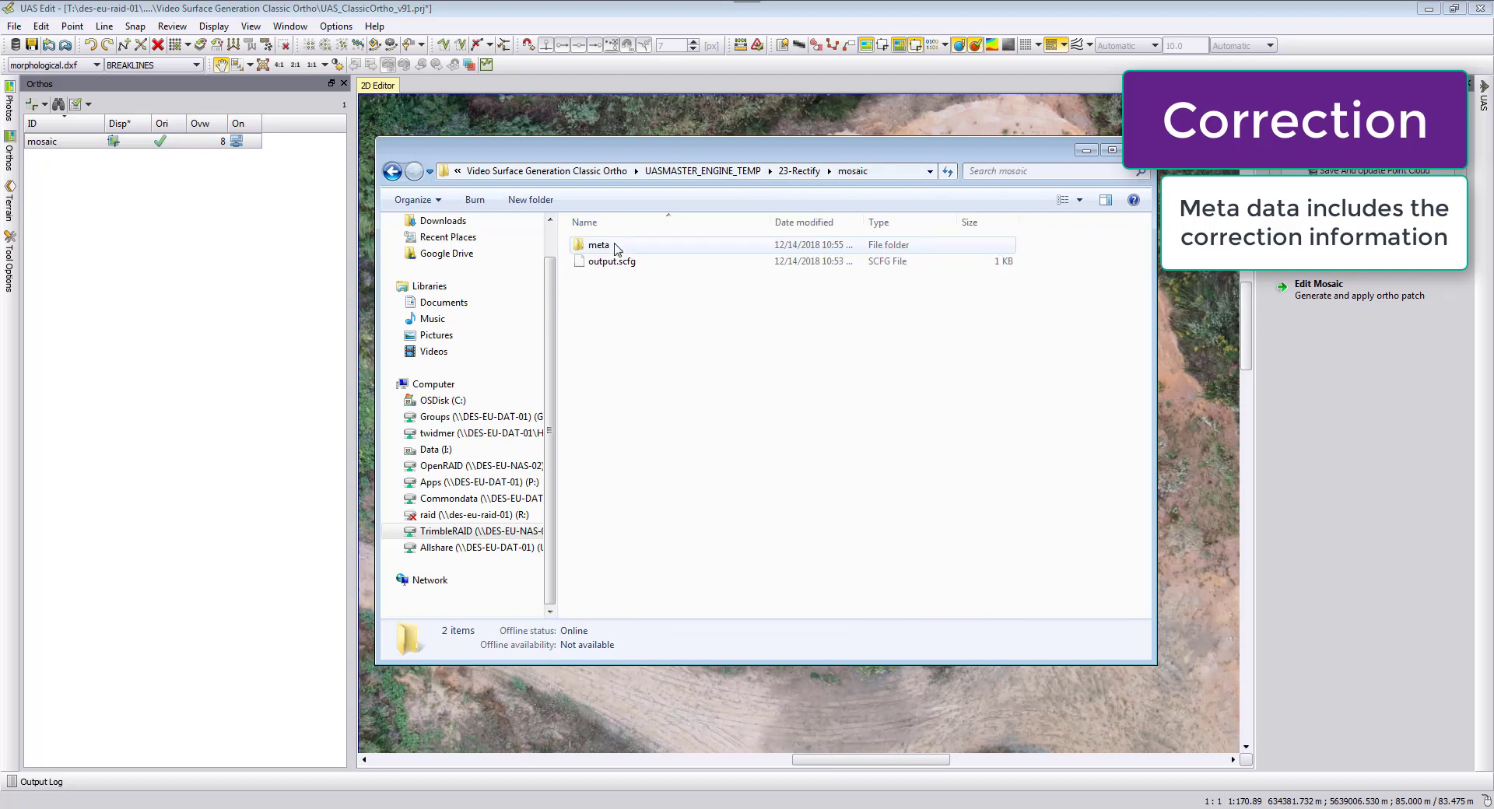
double_click(610, 246)
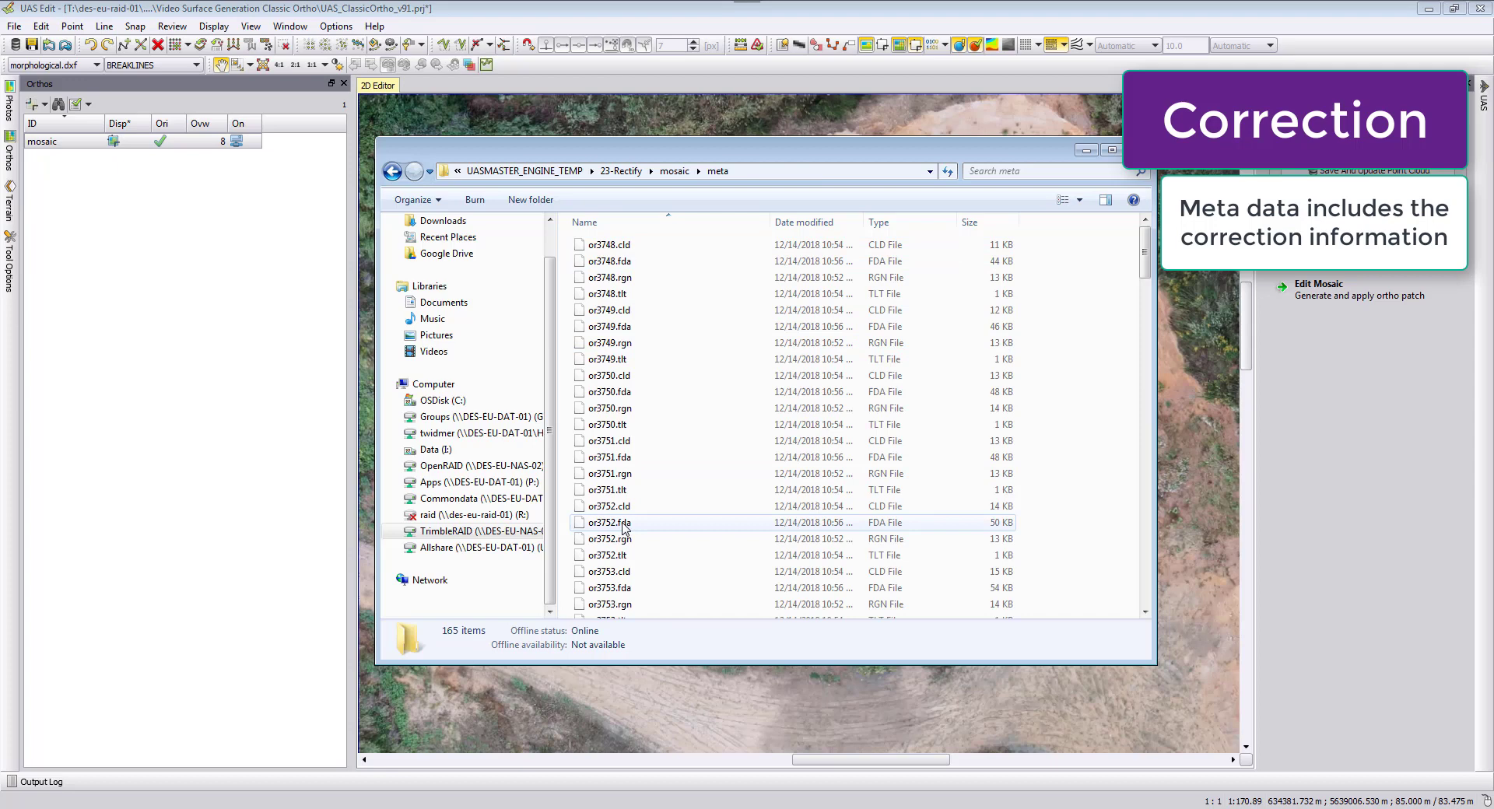
mouse_move(1145, 257)
left_mouse_down()
mouse_move(1140, 576)
mouse_move(1132, 234)
left_mouse_up()
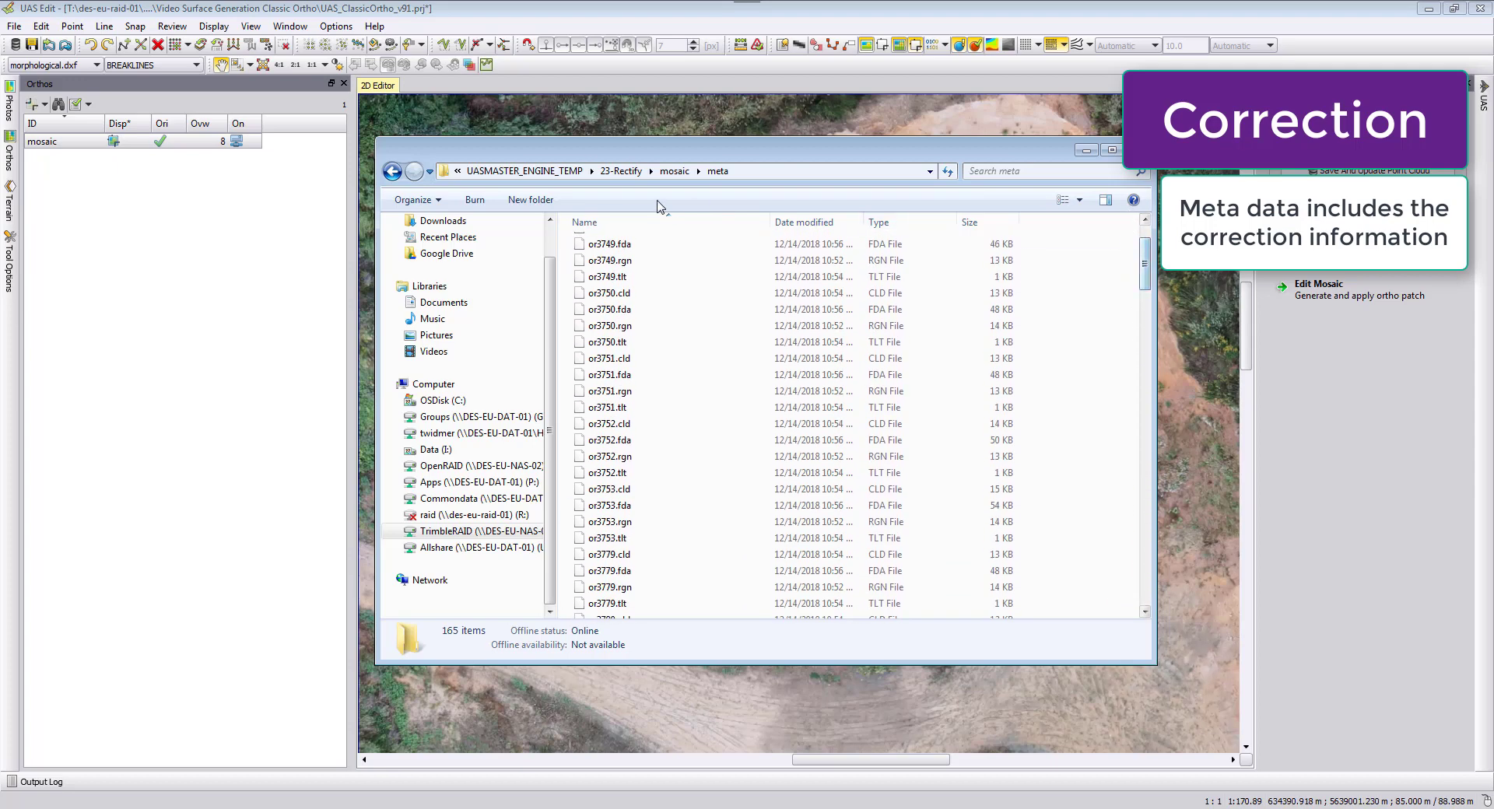
Step: Open the 24-Mosaic folder, select autoseam.dxf, and reveal the folder path
left_click(620, 171)
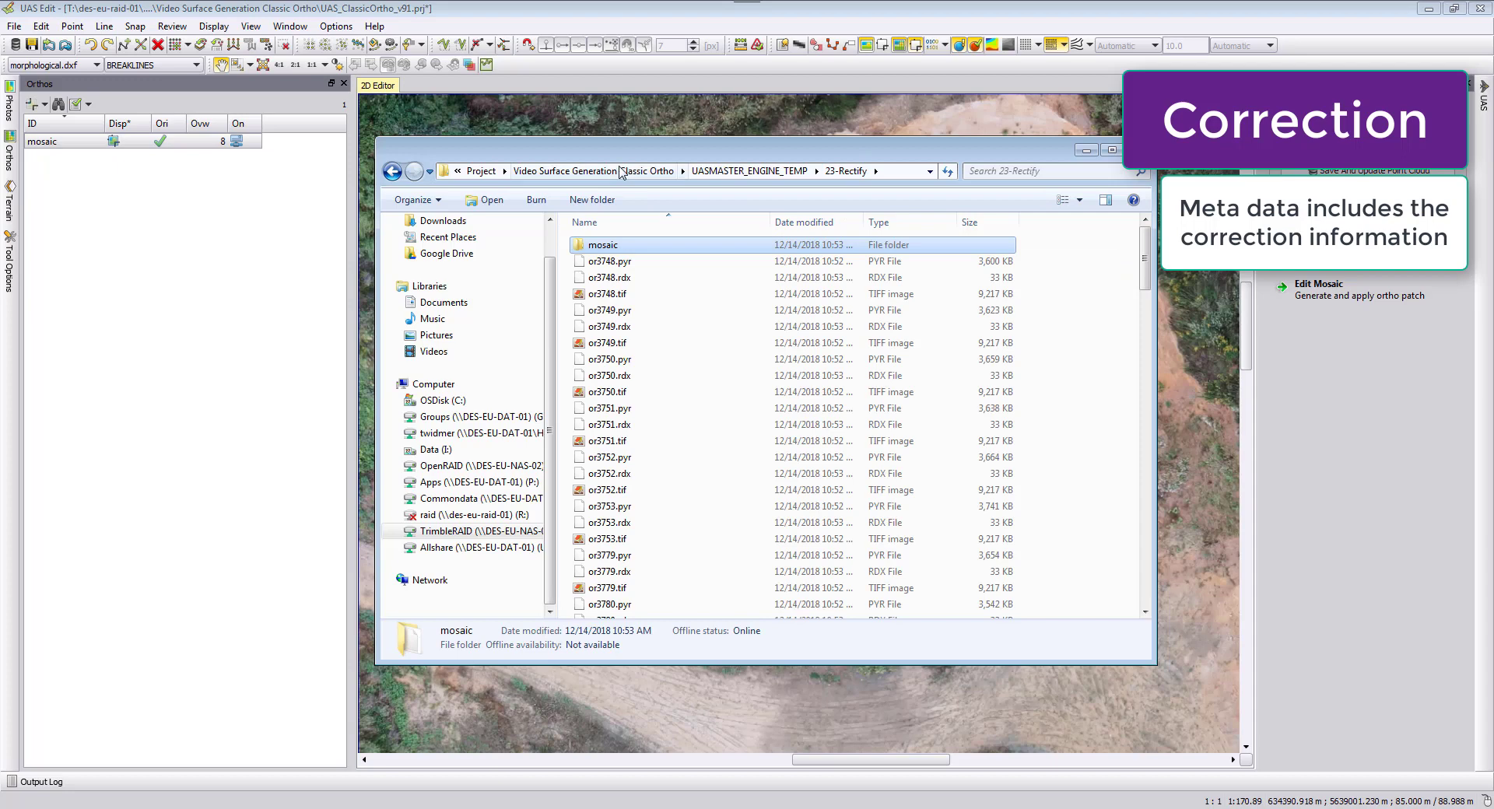
left_click(749, 172)
double_click(647, 294)
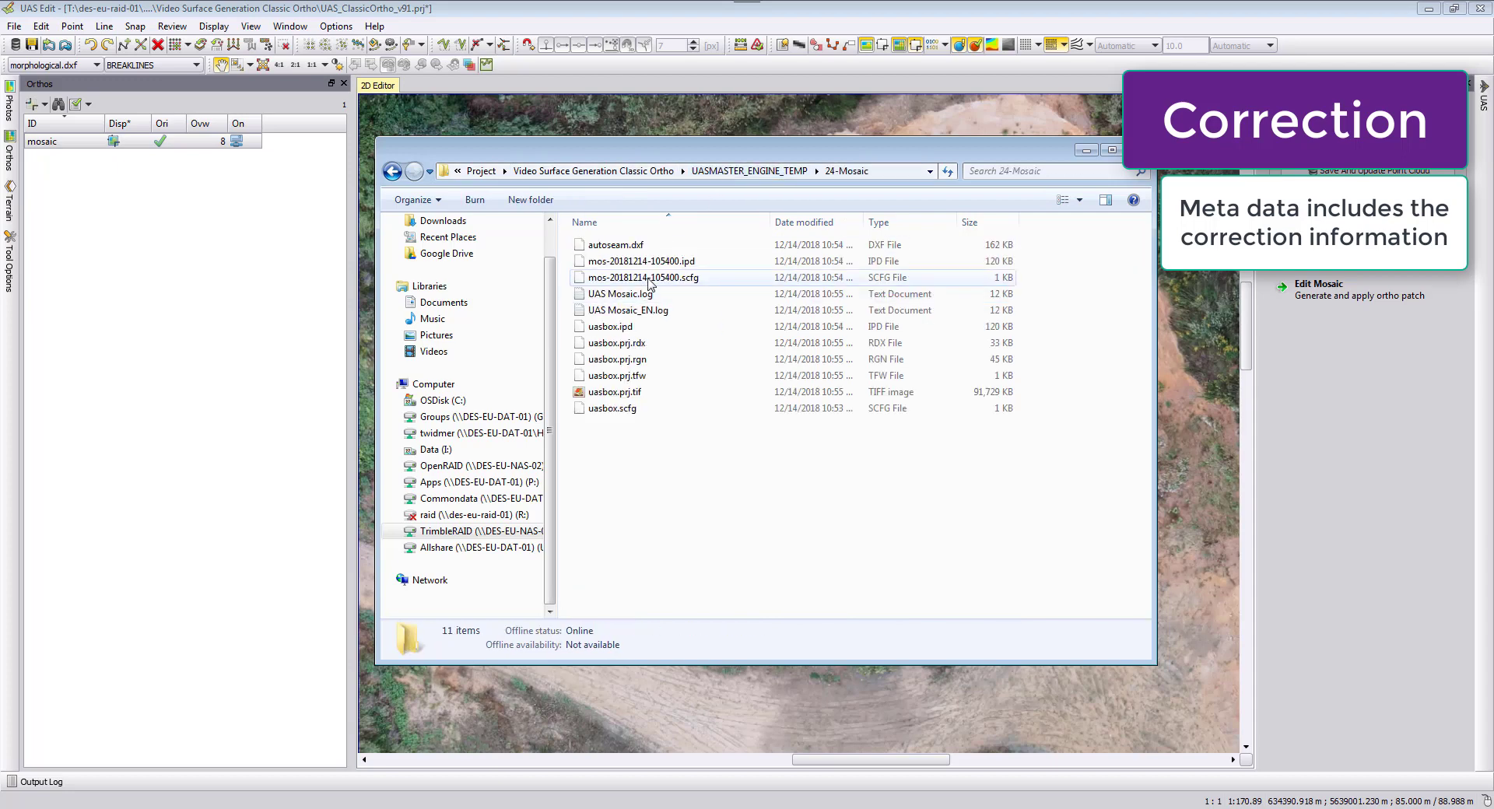
left_click(605, 247)
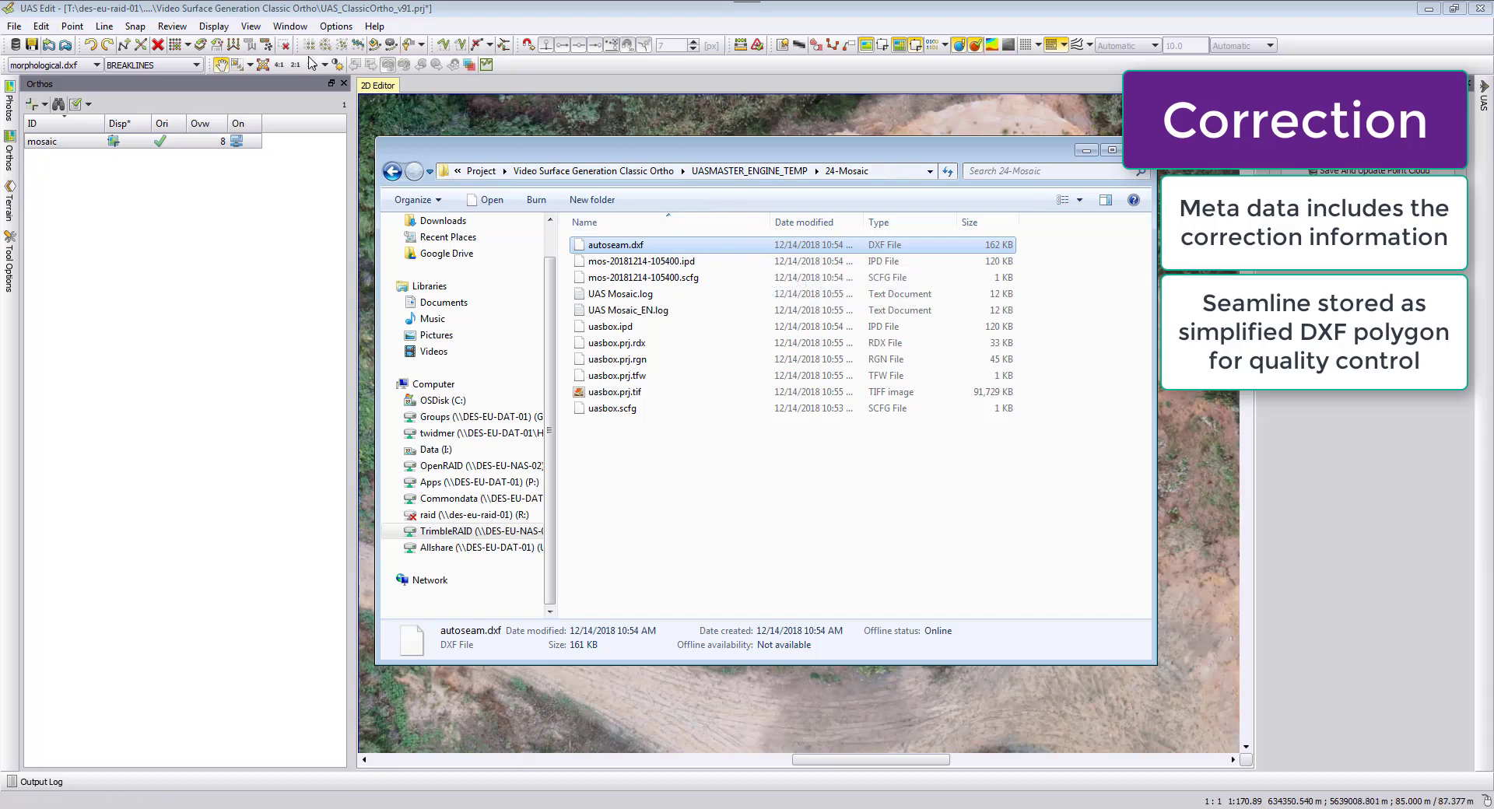
left_click(894, 172)
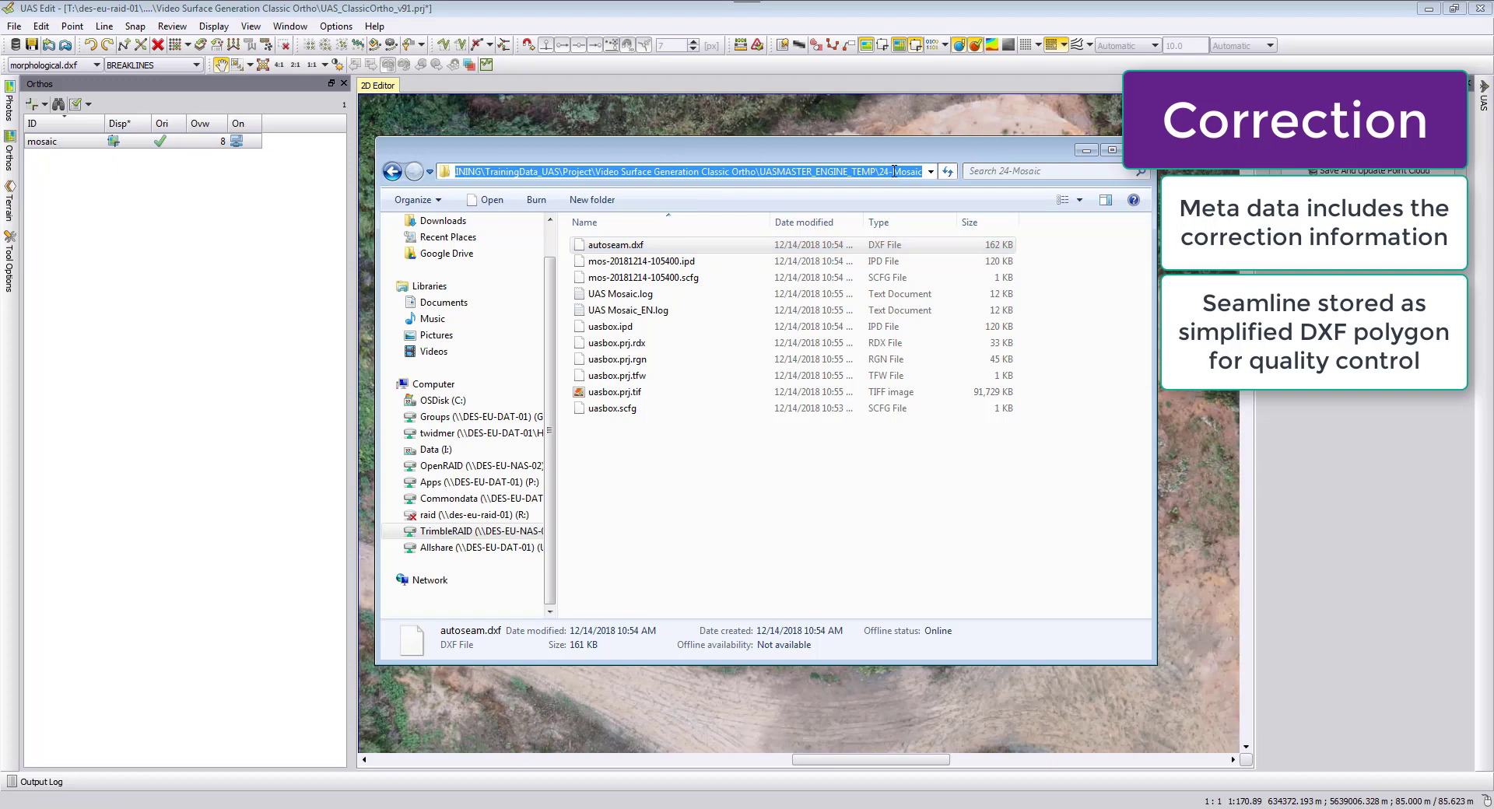
Step: Import autoseam.dxf as vector data from the pasted 24-Mosaic folder path
left_click(1085, 150)
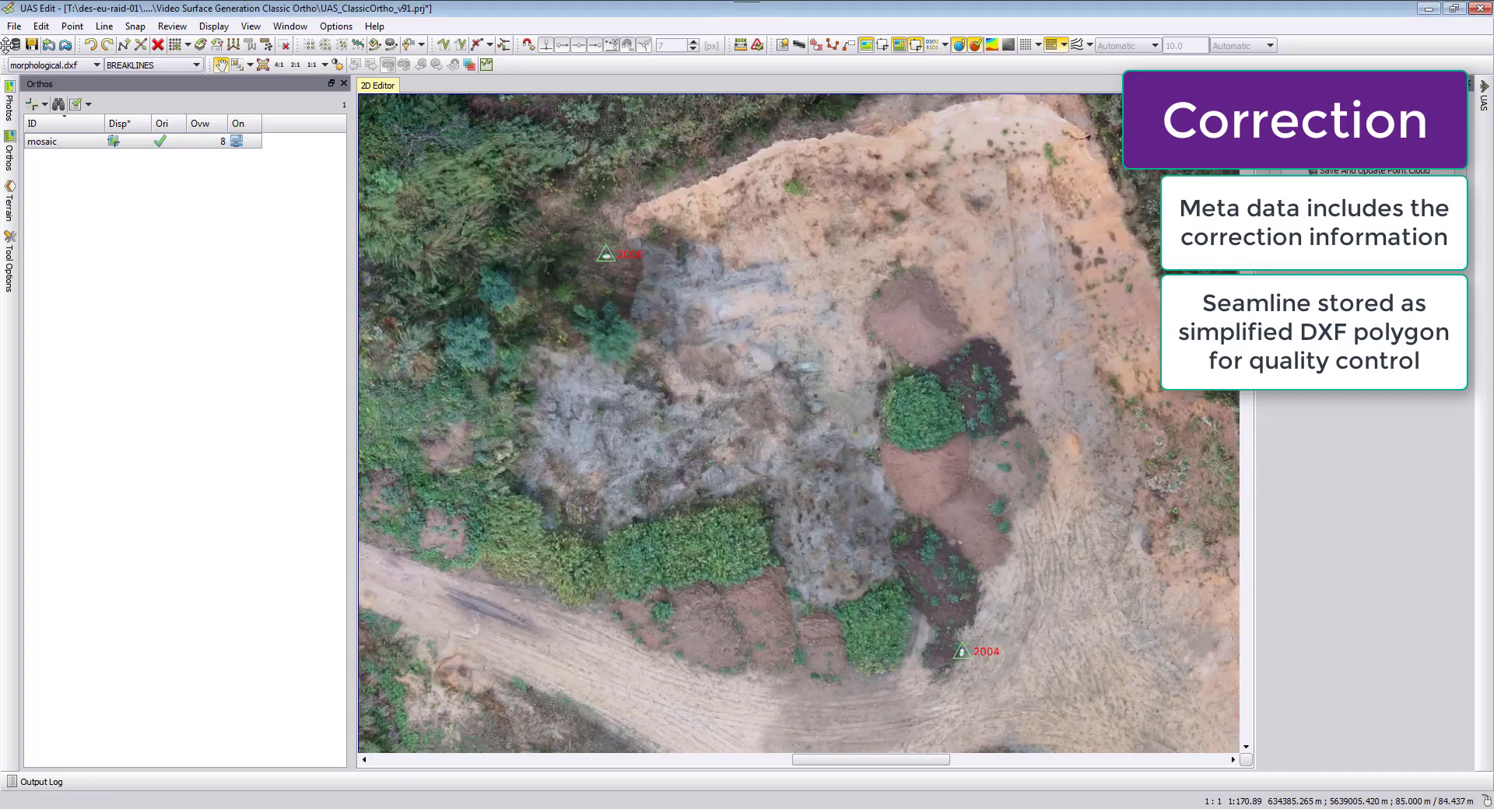
left_click(14, 26)
mouse_move(31, 141)
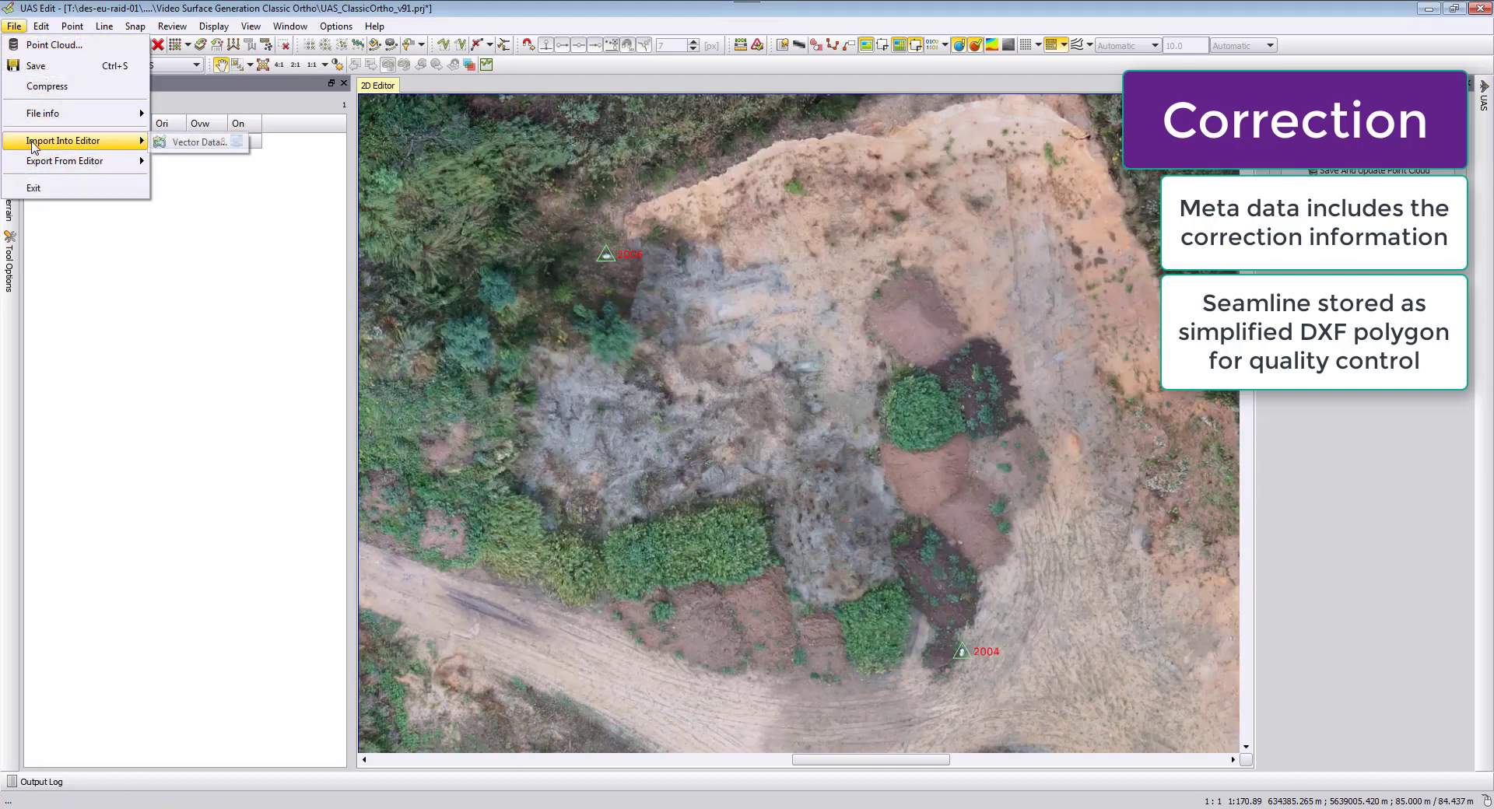
left_click(198, 141)
left_click(526, 53)
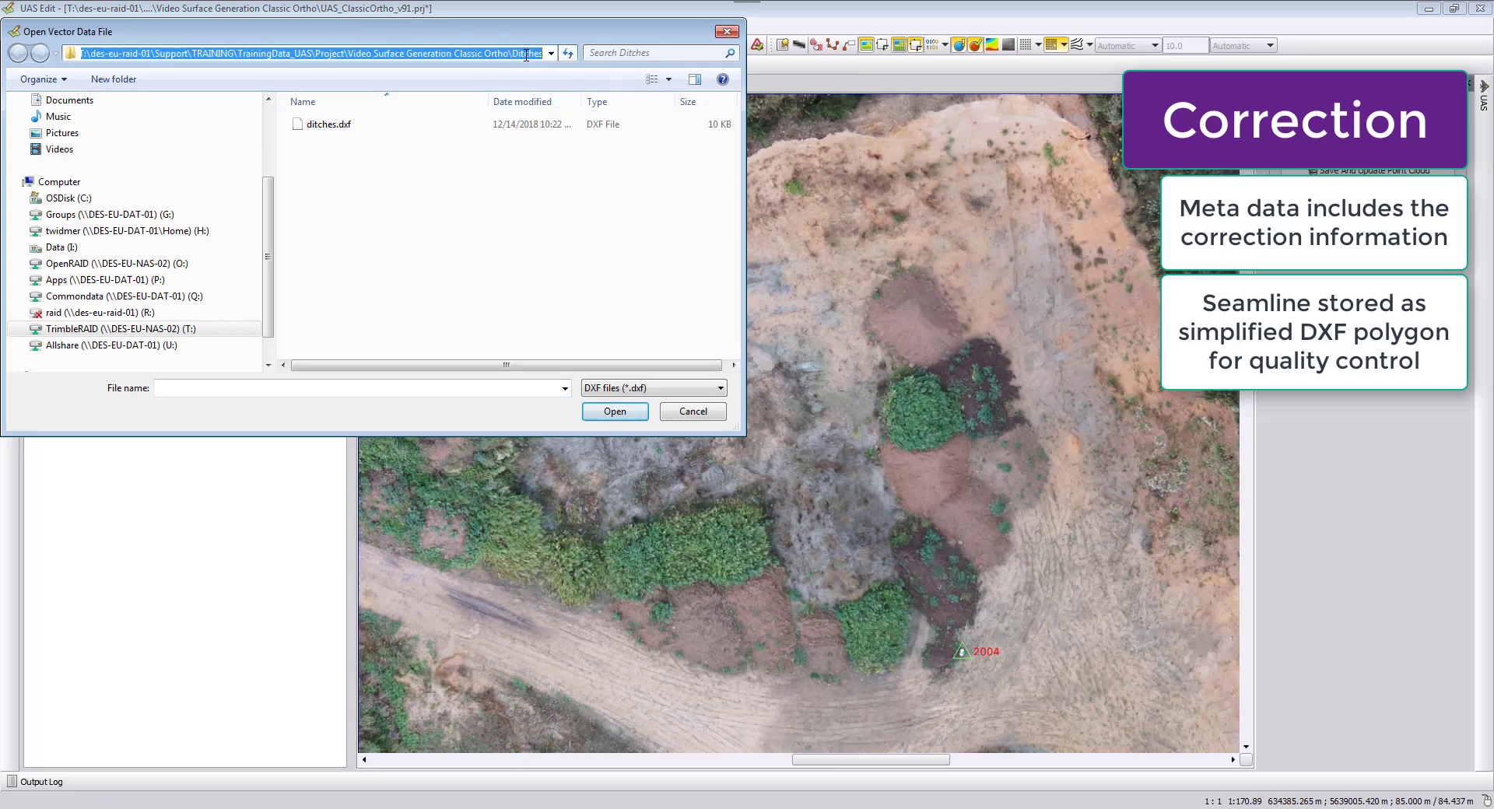
type("T:\\TRAINING\\TrainingData_UAS\\Project\\Video Surface Generation Classic Ortho\\UASMASTER_ENGINE_TEMP\\24-Mosaic")
key("Return")
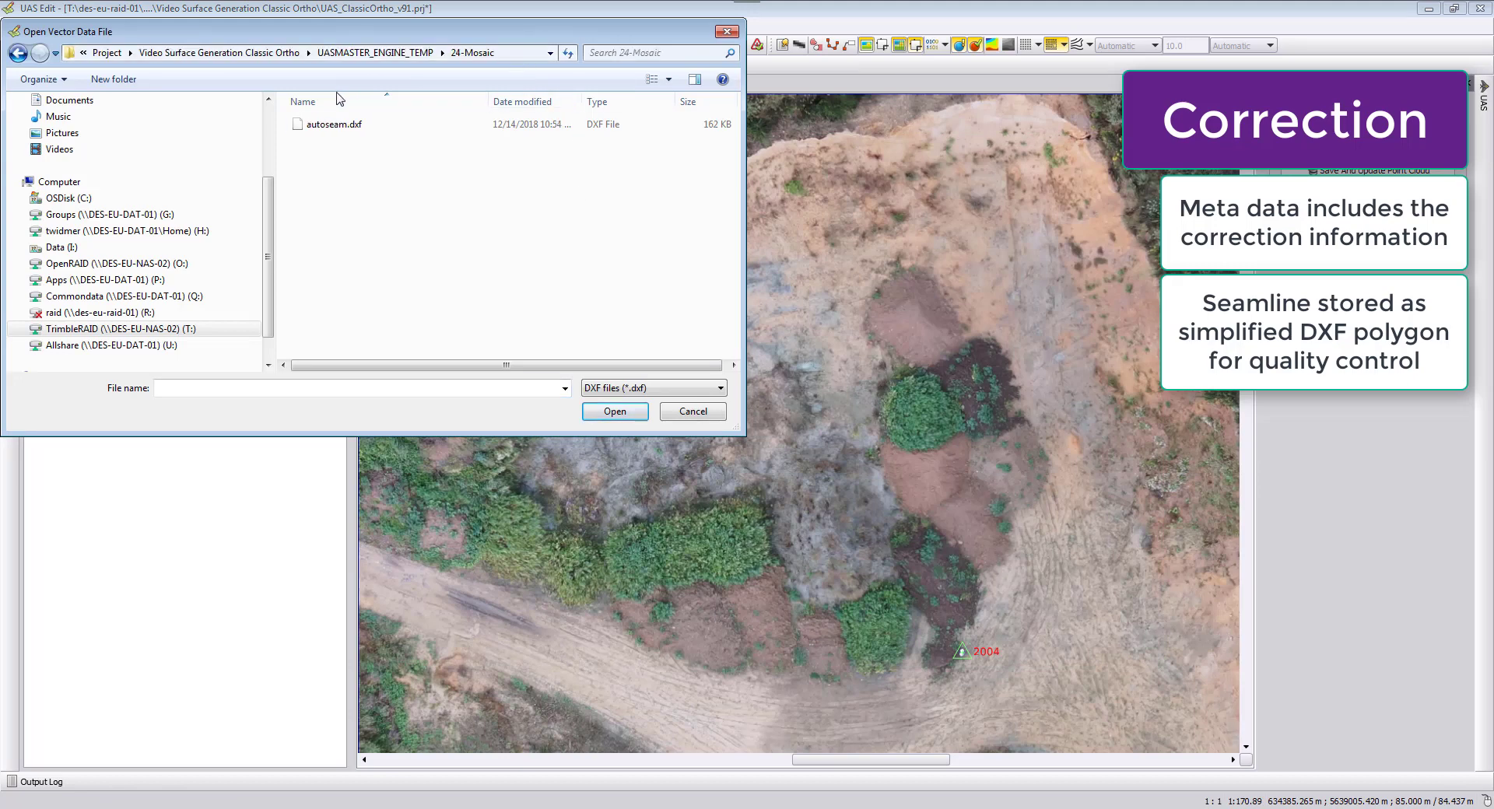
left_click(335, 124)
left_click(643, 407)
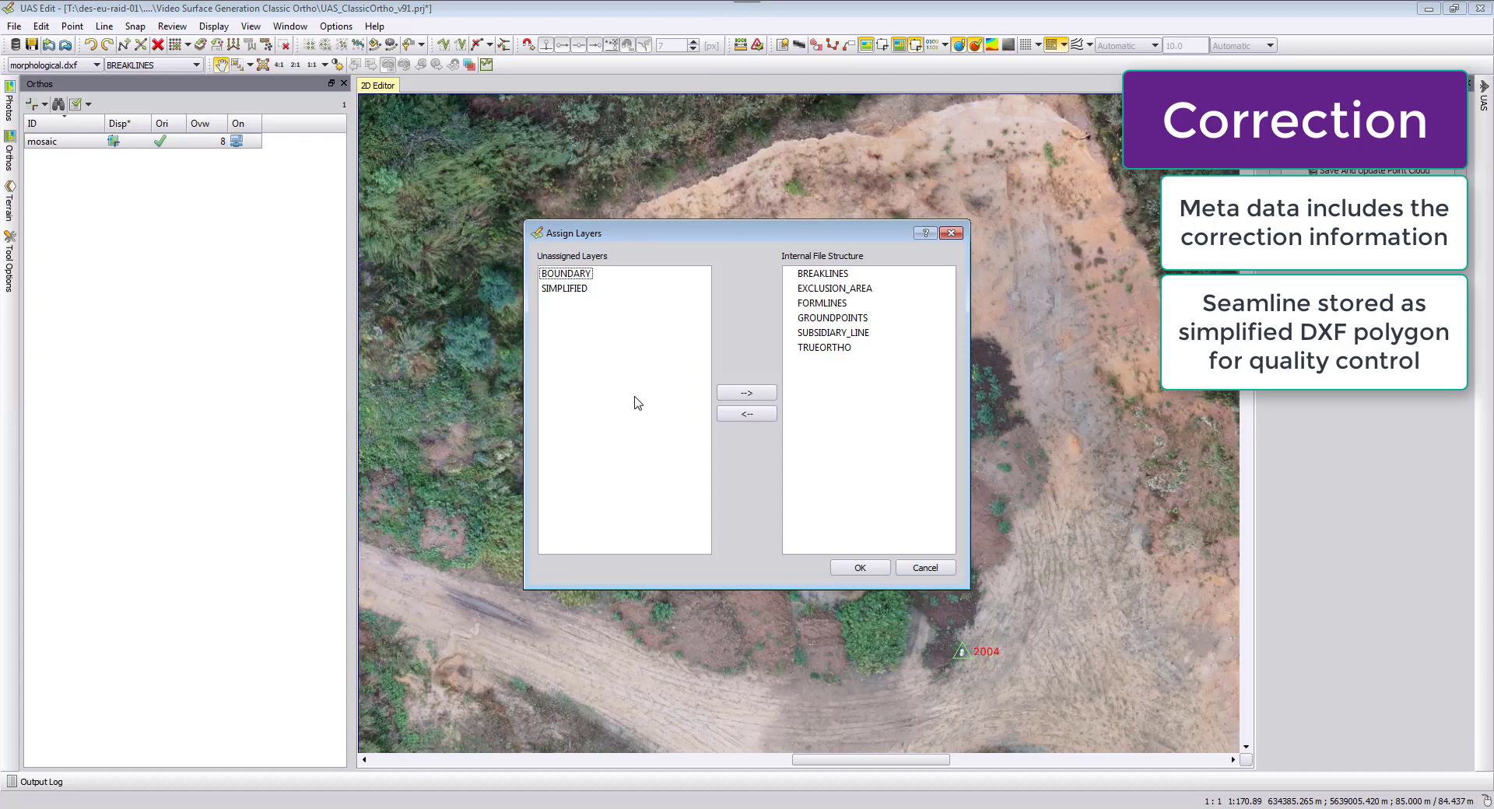
Step: Assign the BOUNDARY and SIMPLIFIED layers to BREAKLINES and confirm
left_click(573, 277)
left_click(574, 289)
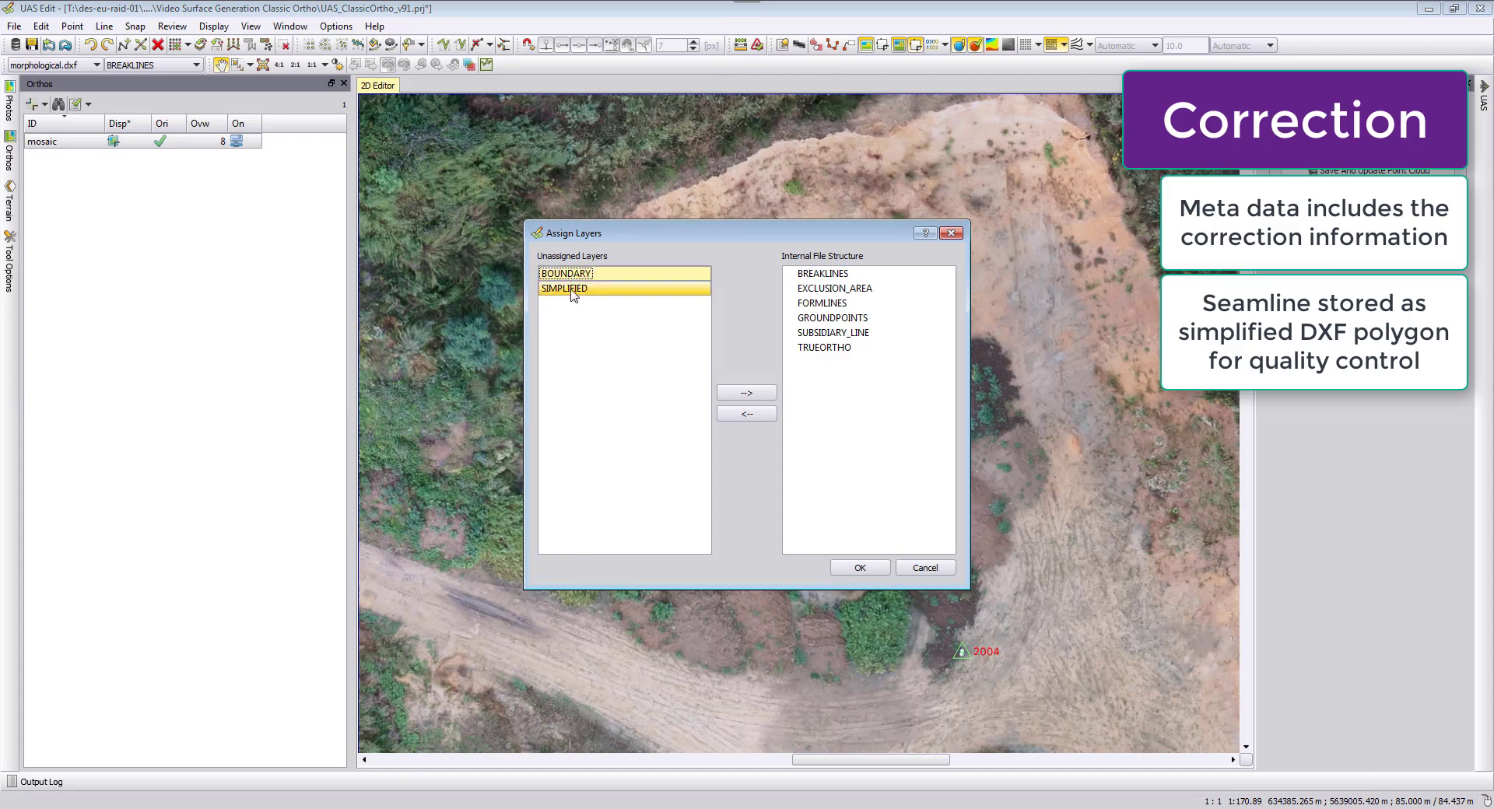
left_click(788, 277)
left_click(764, 396)
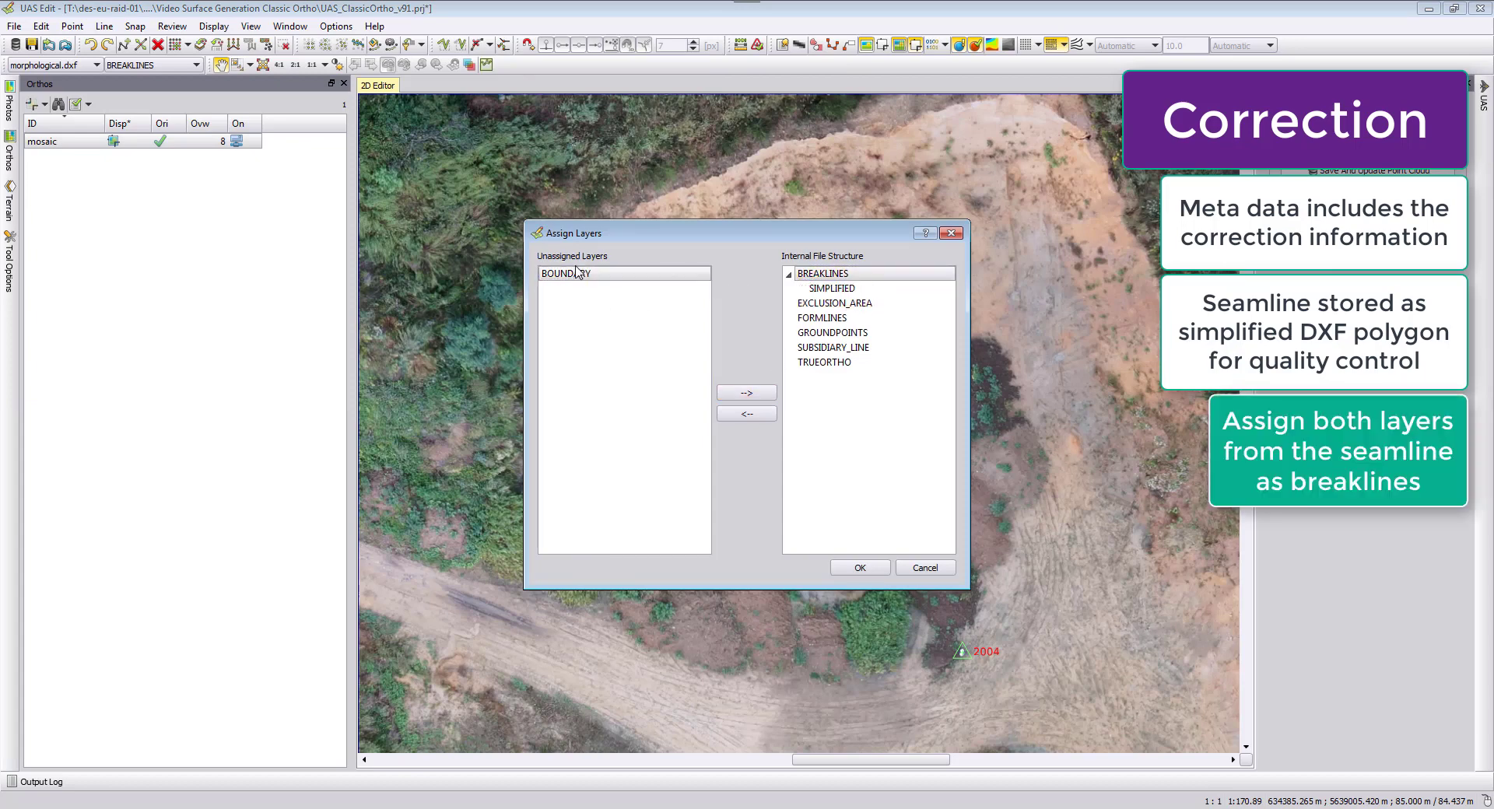
left_click(772, 392)
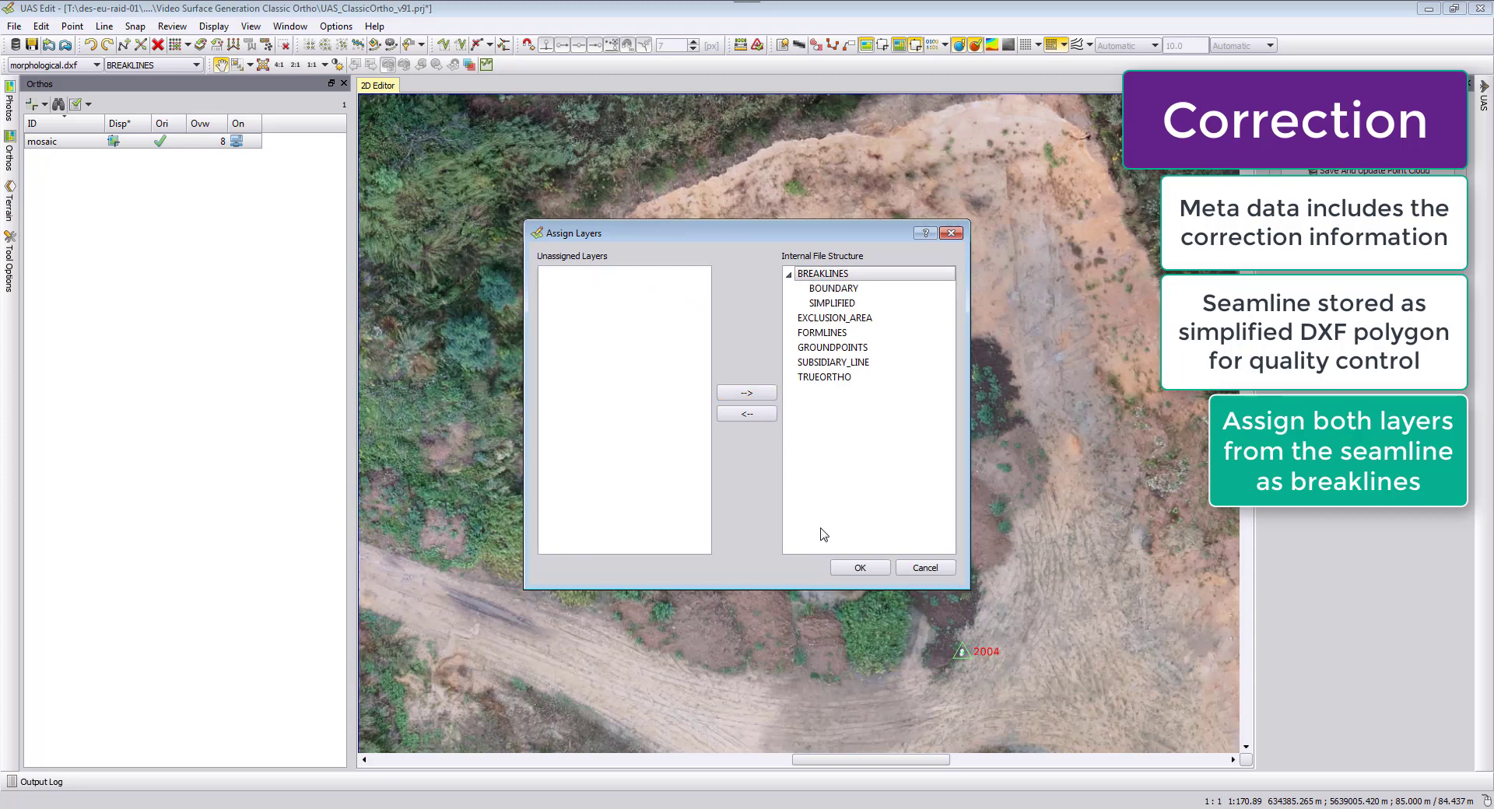
left_click(859, 568)
Step: Zoom out to the whole mosaic, then zoom in and pan to the misplaced seamline on the street
scroll(879, 529, "down", 1)
scroll(879, 527, "down", 4)
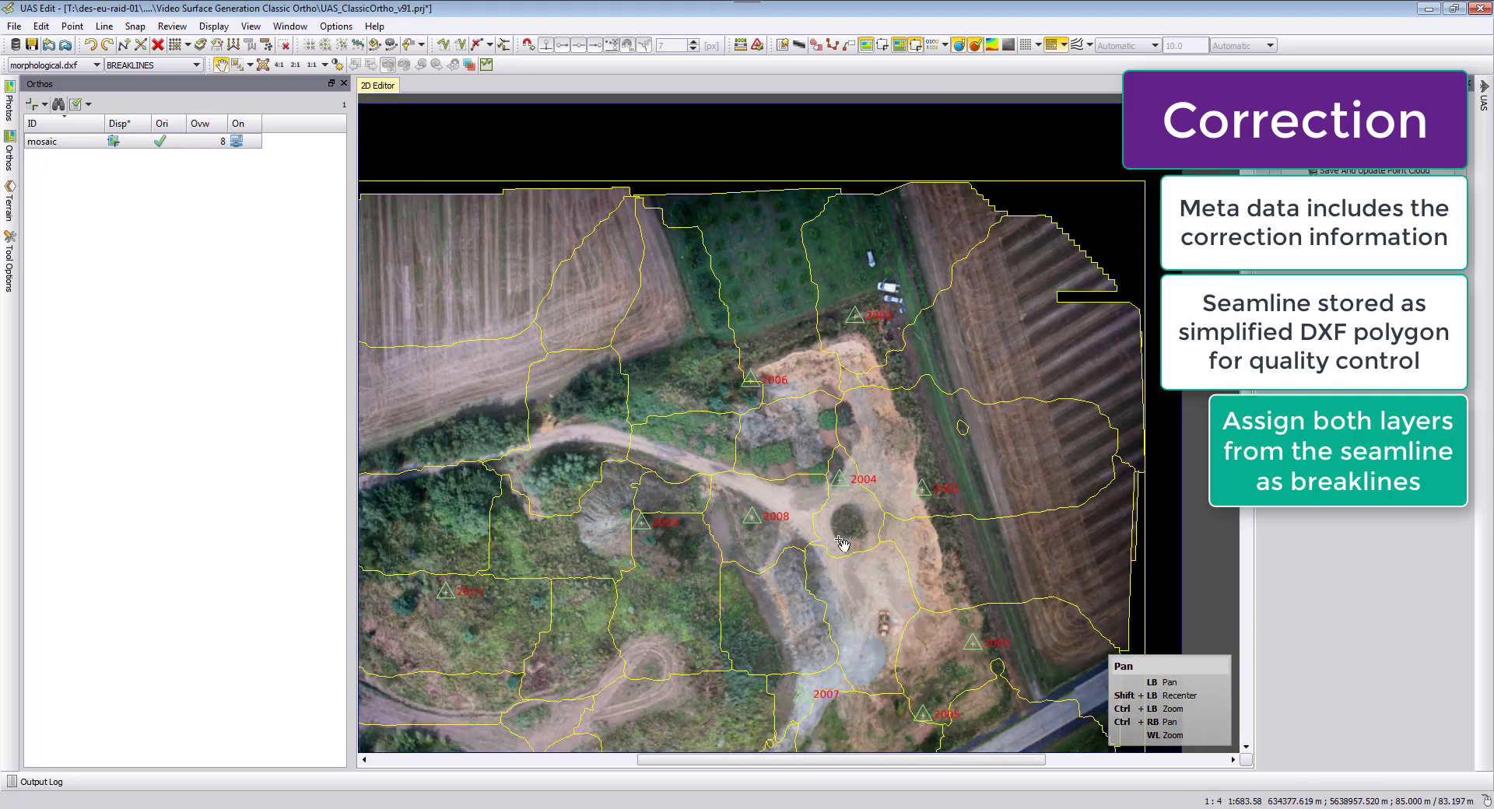
mouse_move(804, 532)
left_mouse_down()
mouse_move(789, 557)
mouse_move(814, 528)
left_mouse_up()
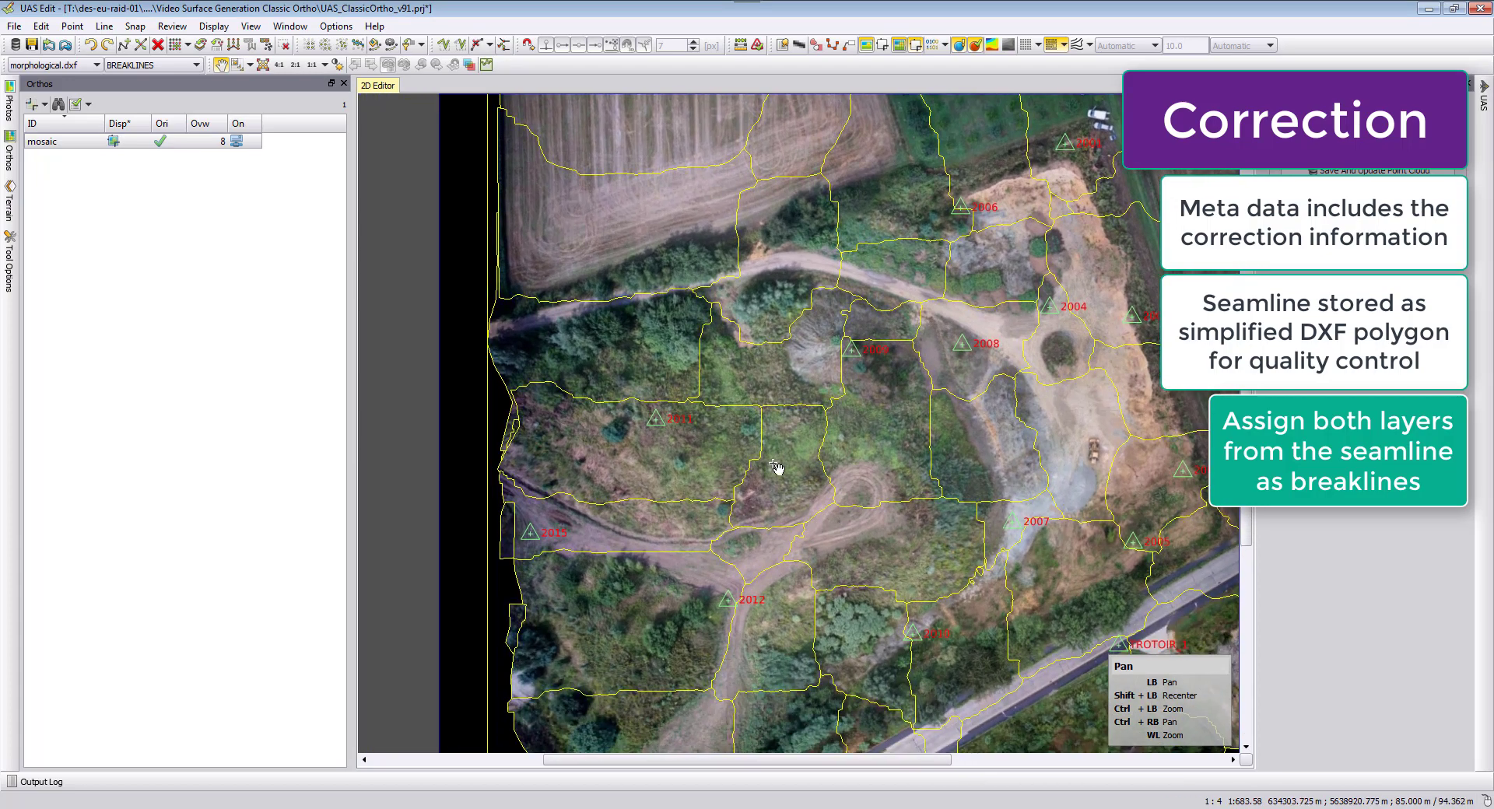
left_click_drag(713, 143, 693, 269)
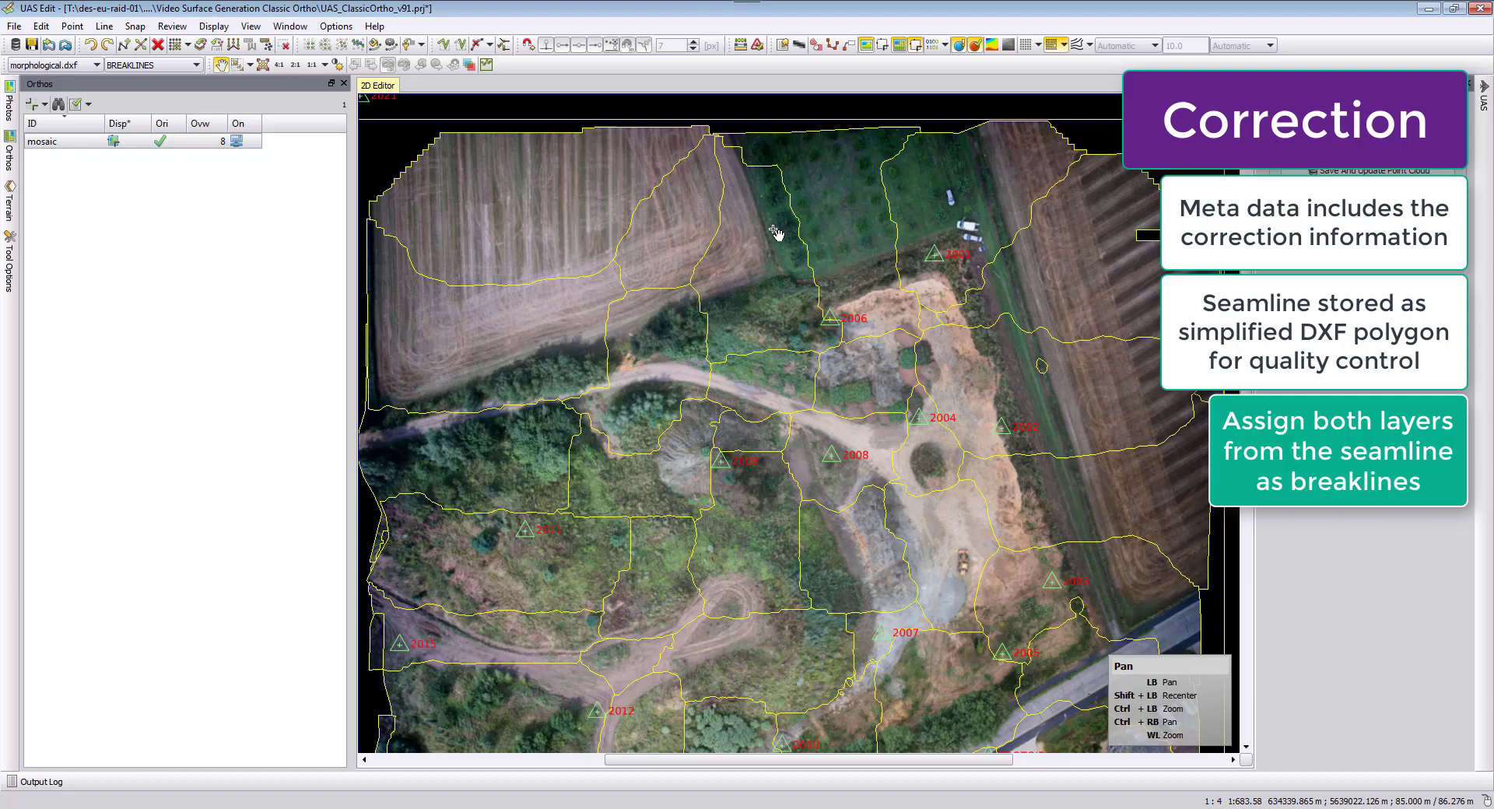
scroll(888, 244, "up", 4)
scroll(776, 447, "up", 3)
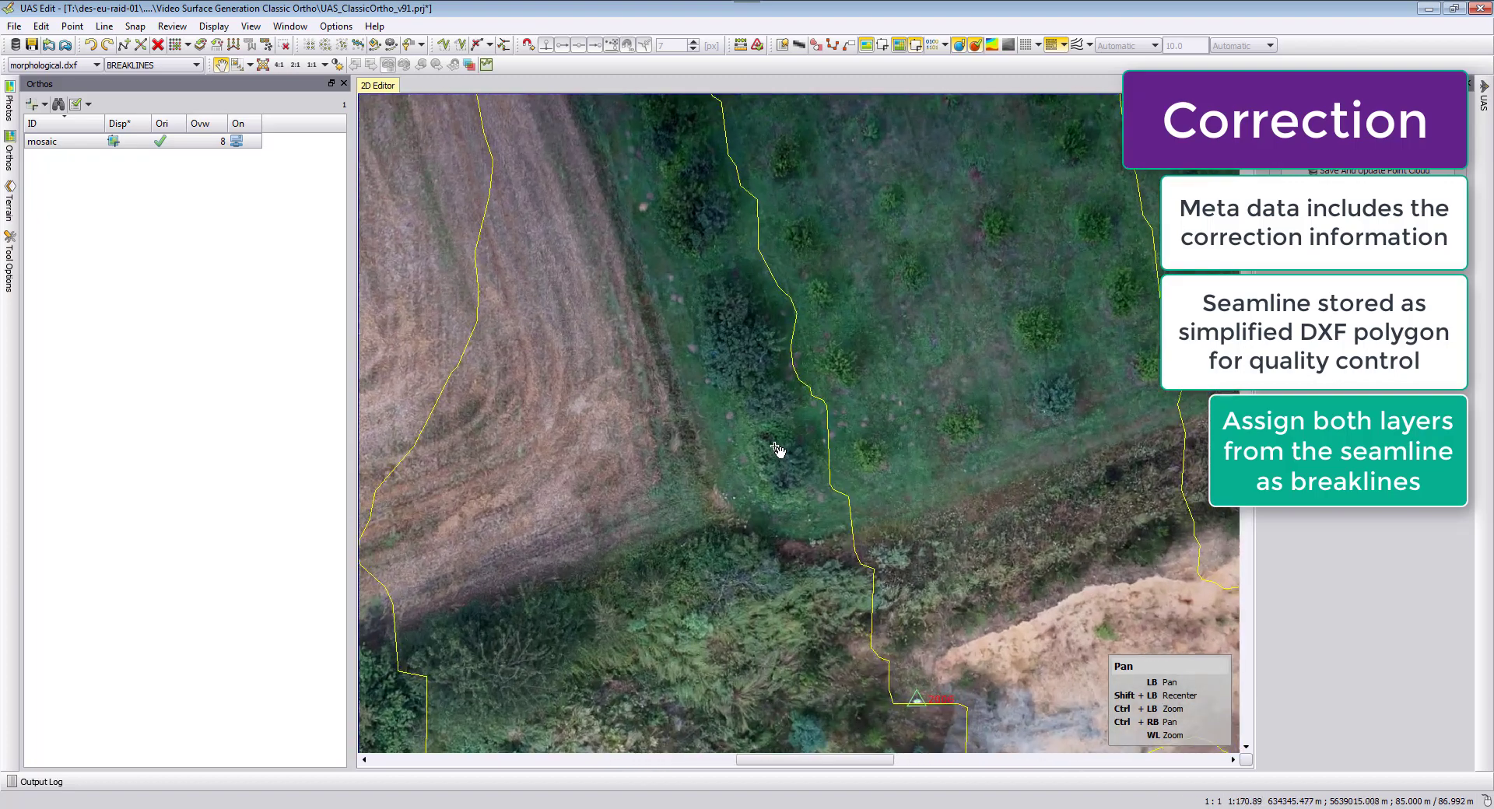
scroll(615, 285, "up", 1)
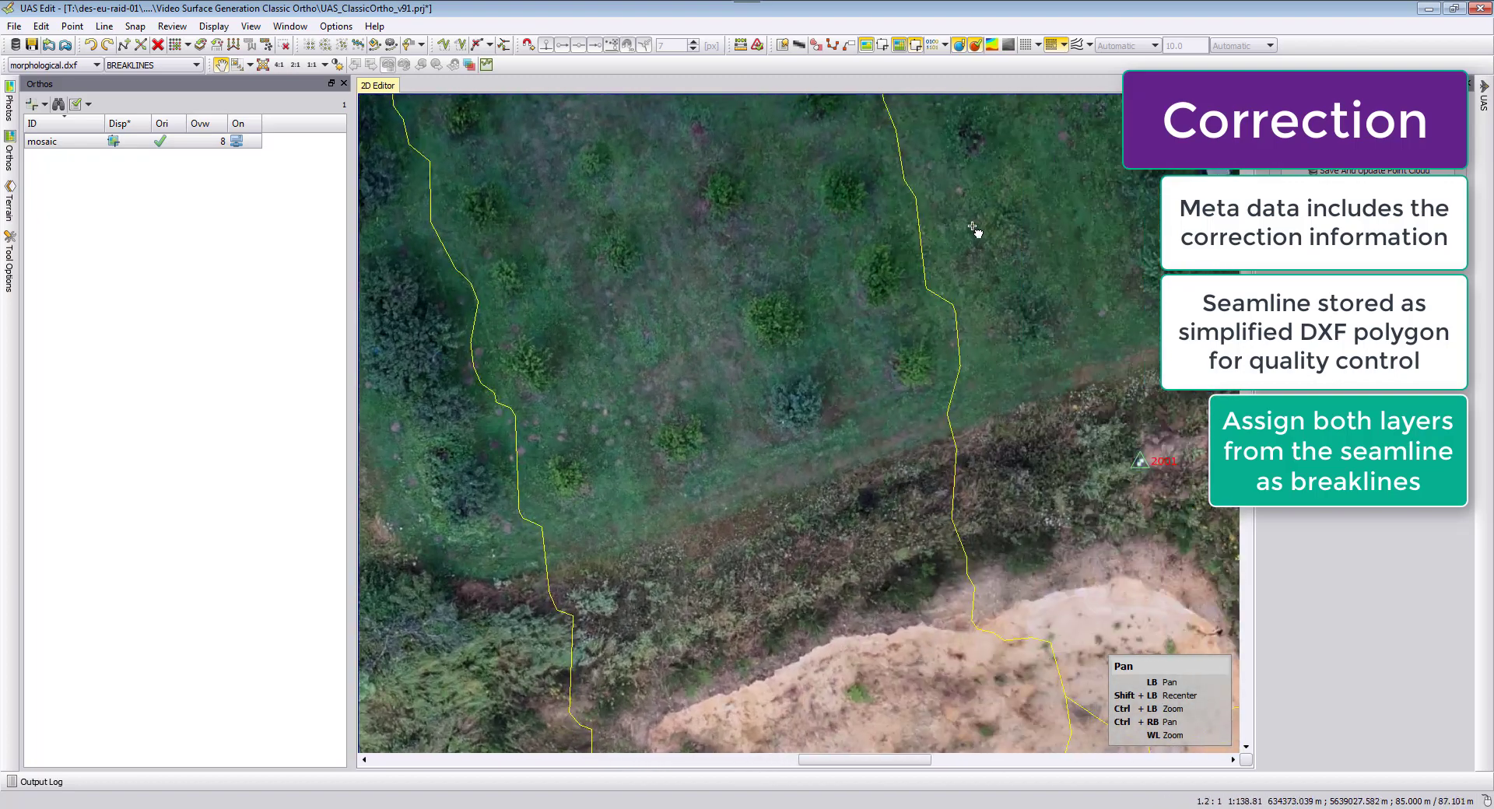
left_click_drag(975, 231, 591, 280)
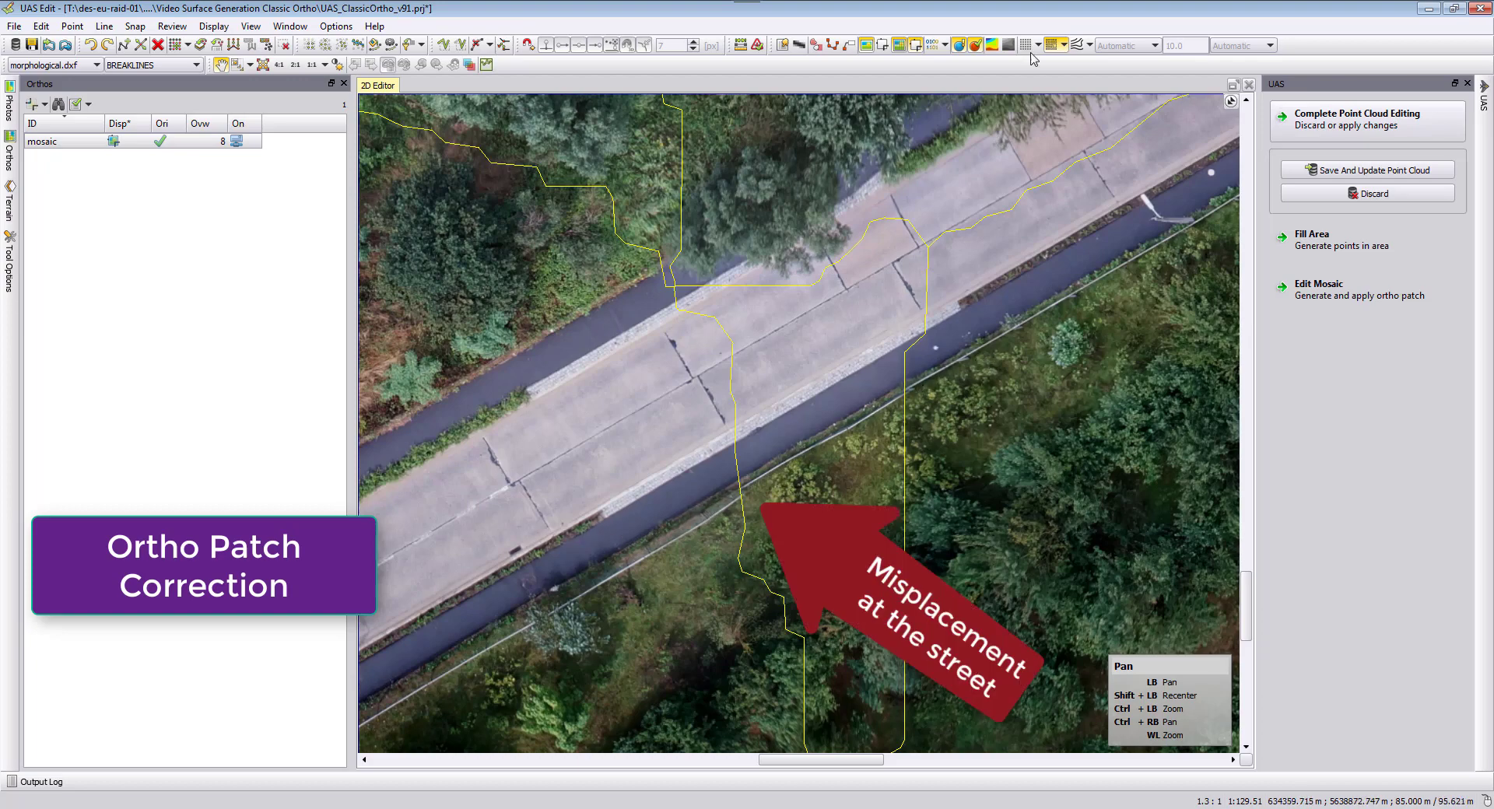
Step: Show terrain contours and turn off interpolation (I*) for the BREAKLINES layer
left_click(1077, 44)
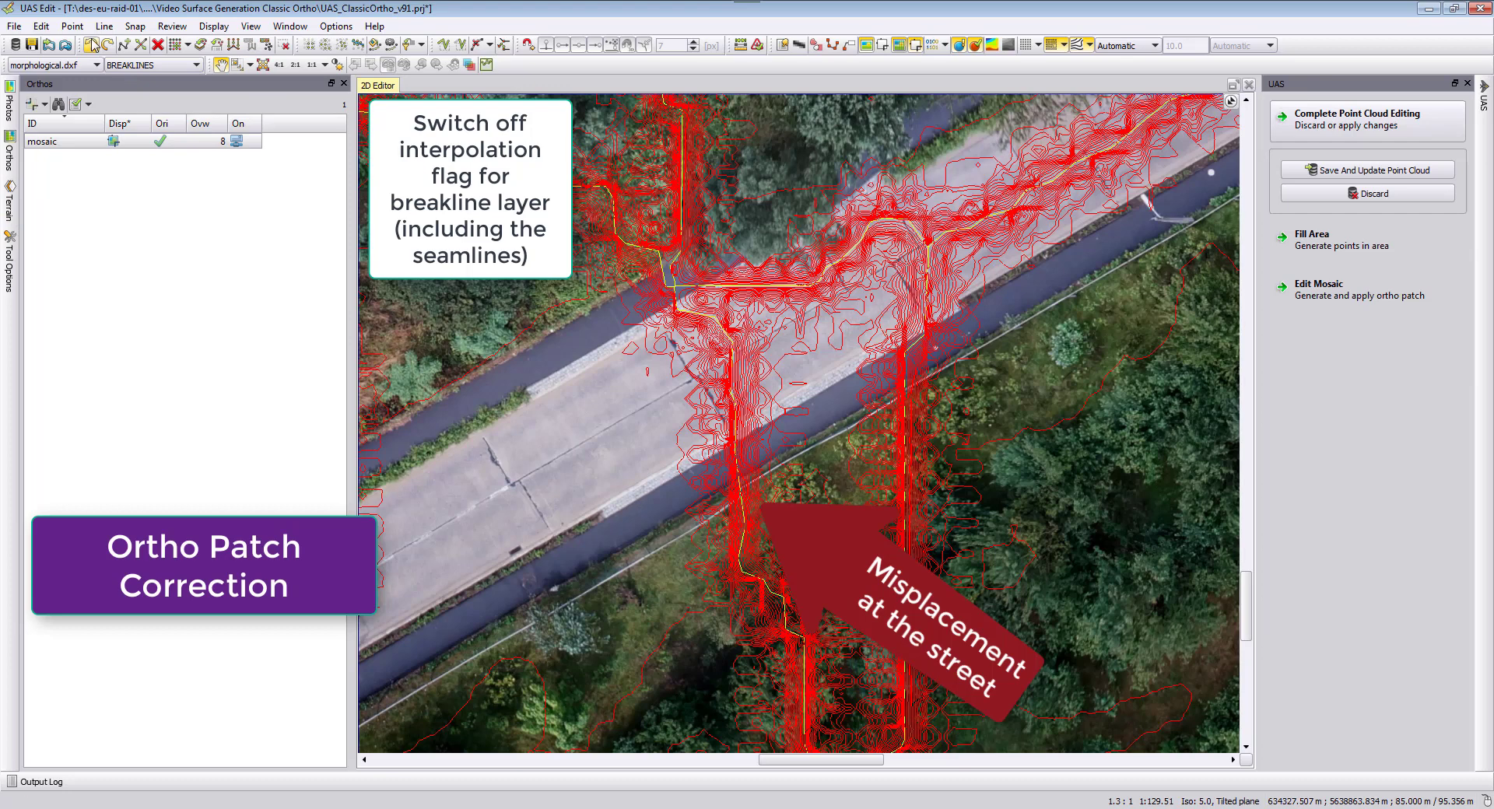
left_click(10, 196)
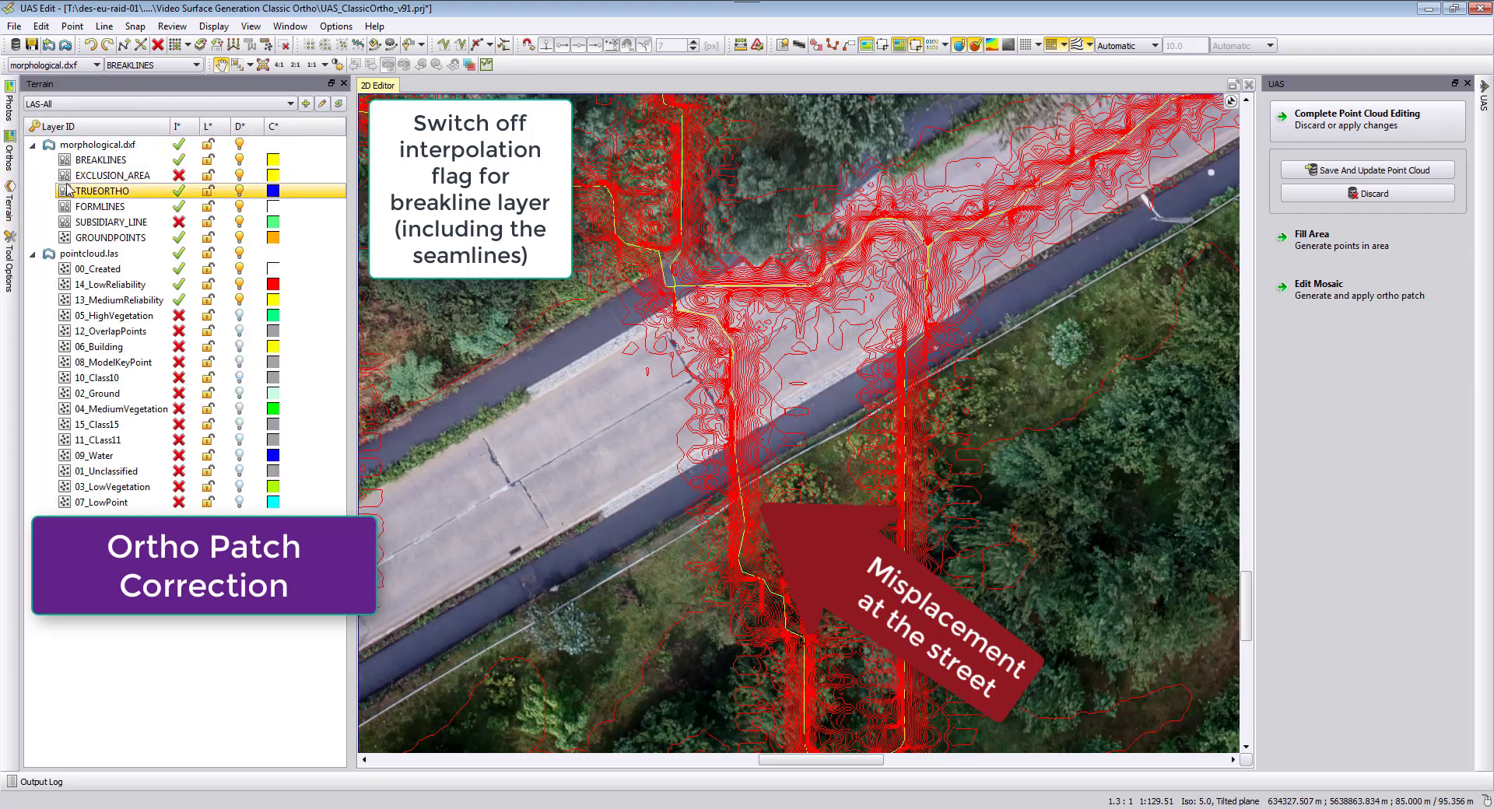
left_click(179, 159)
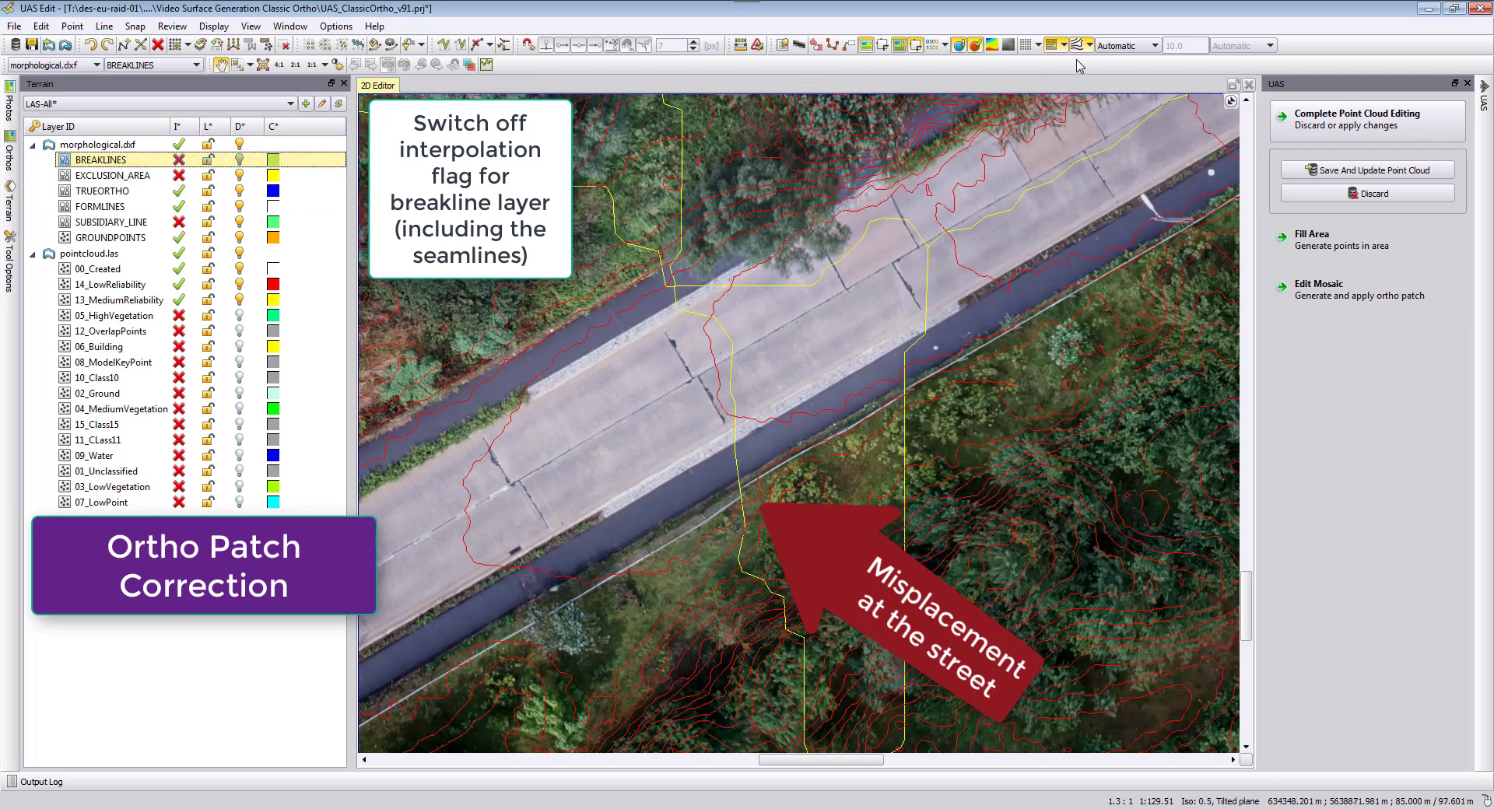
Step: Draw a terrain profile line across the misplaced street edge
left_click(486, 65)
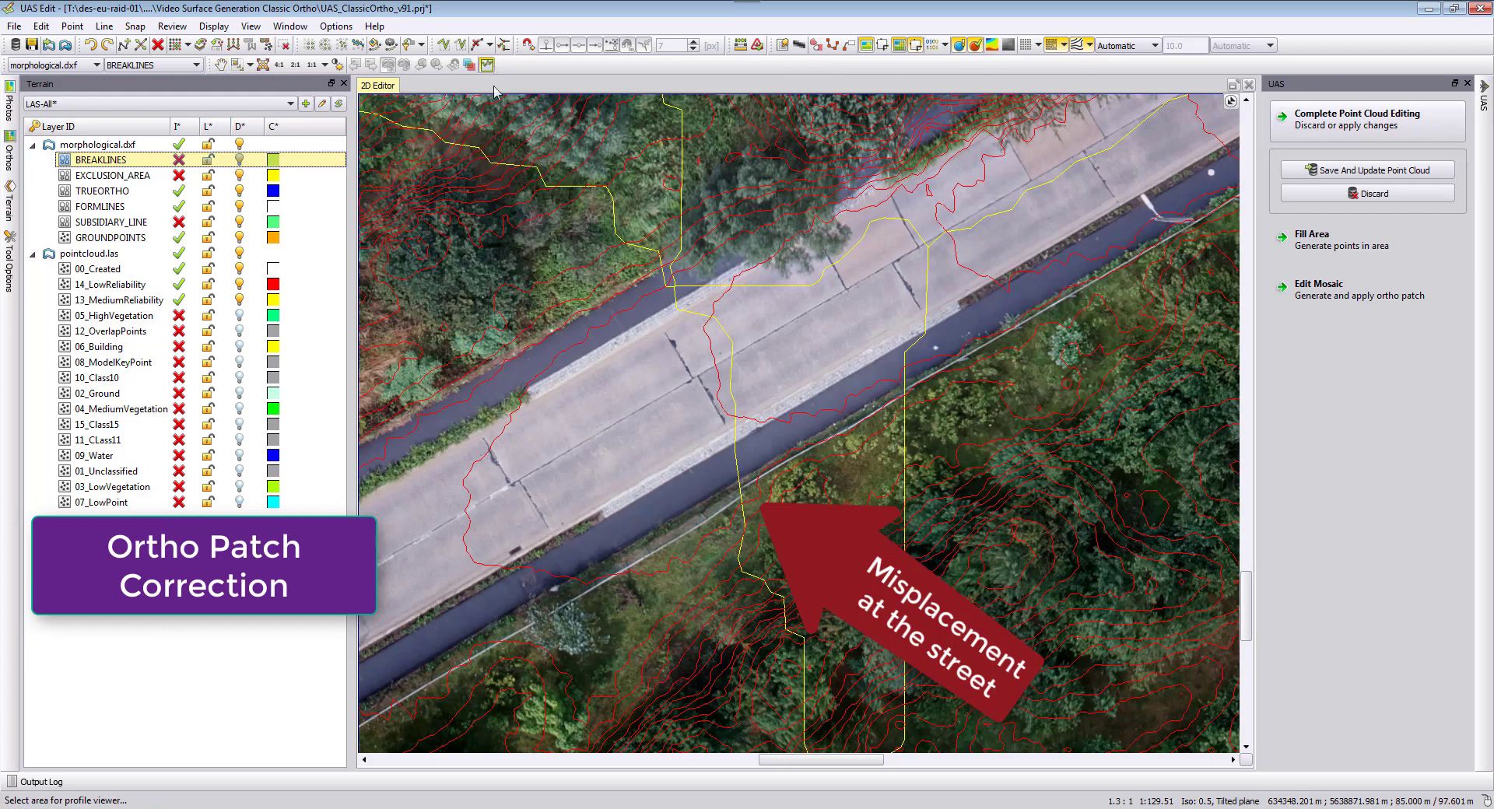
scroll(704, 634, "down", 1)
left_click(601, 458)
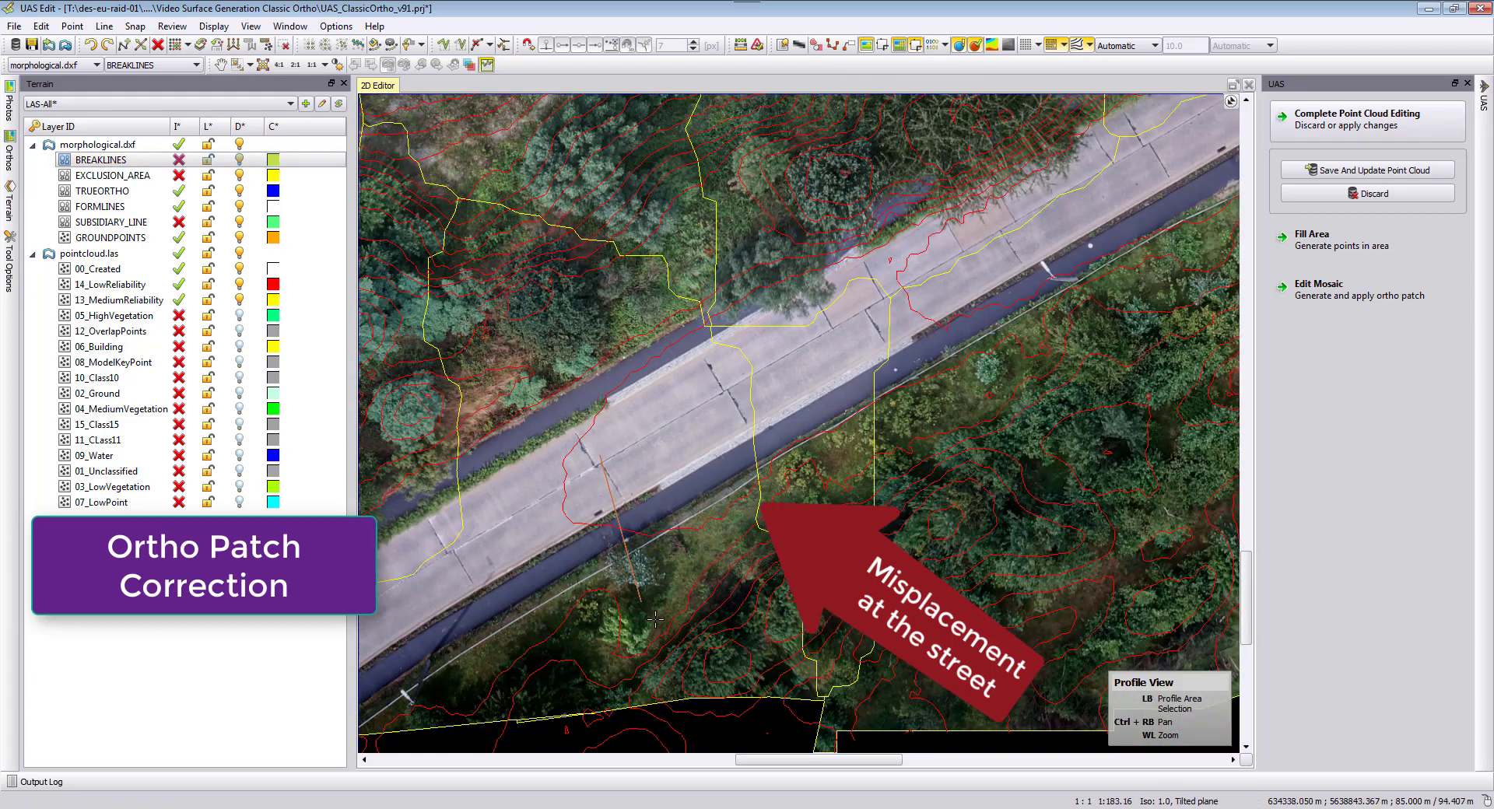
left_click(690, 636)
Step: Set the profile width, examine the street border's height variations in 3D, then close the Profile Editor
left_click(980, 305)
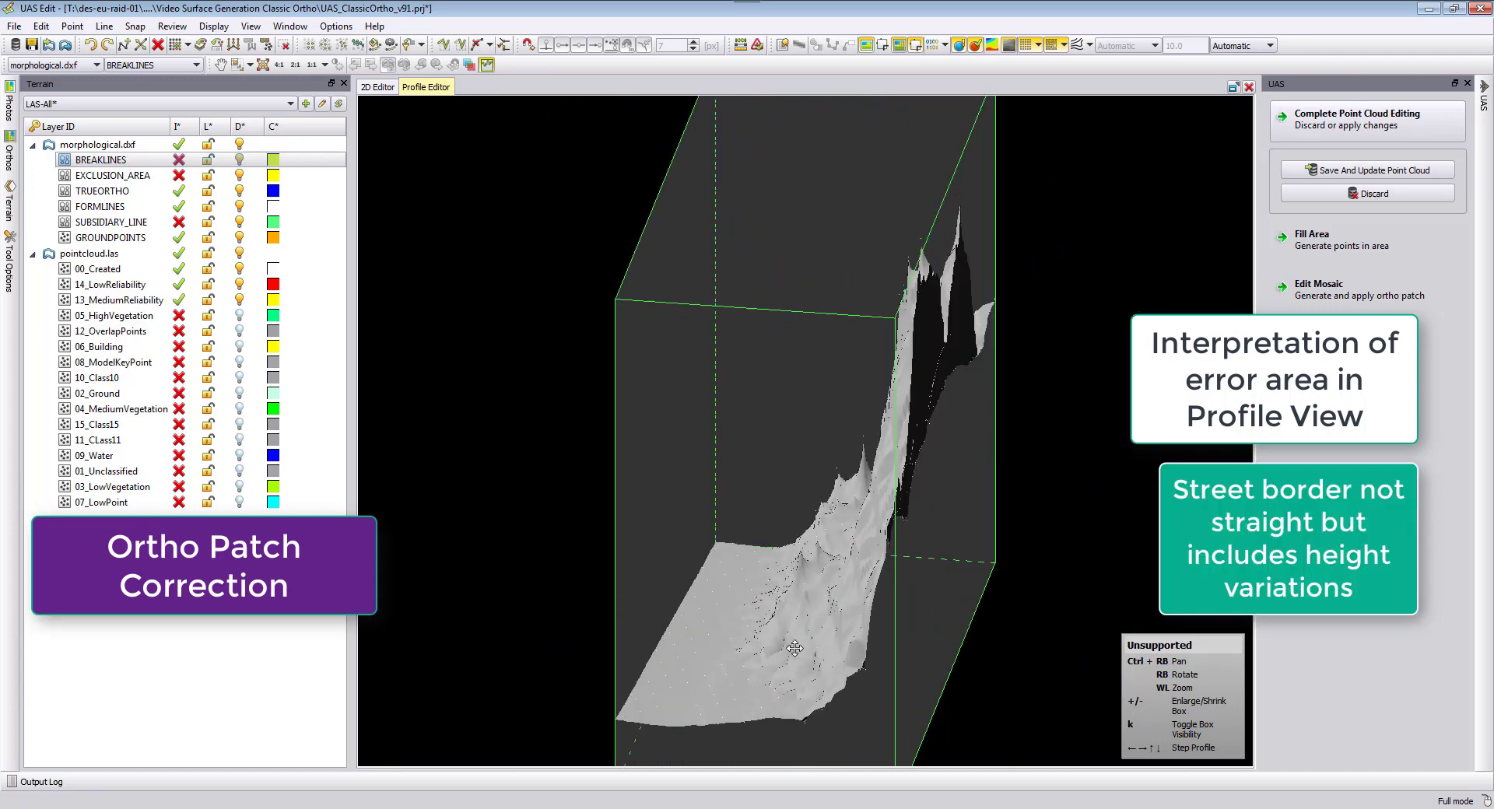
left_click(1248, 87)
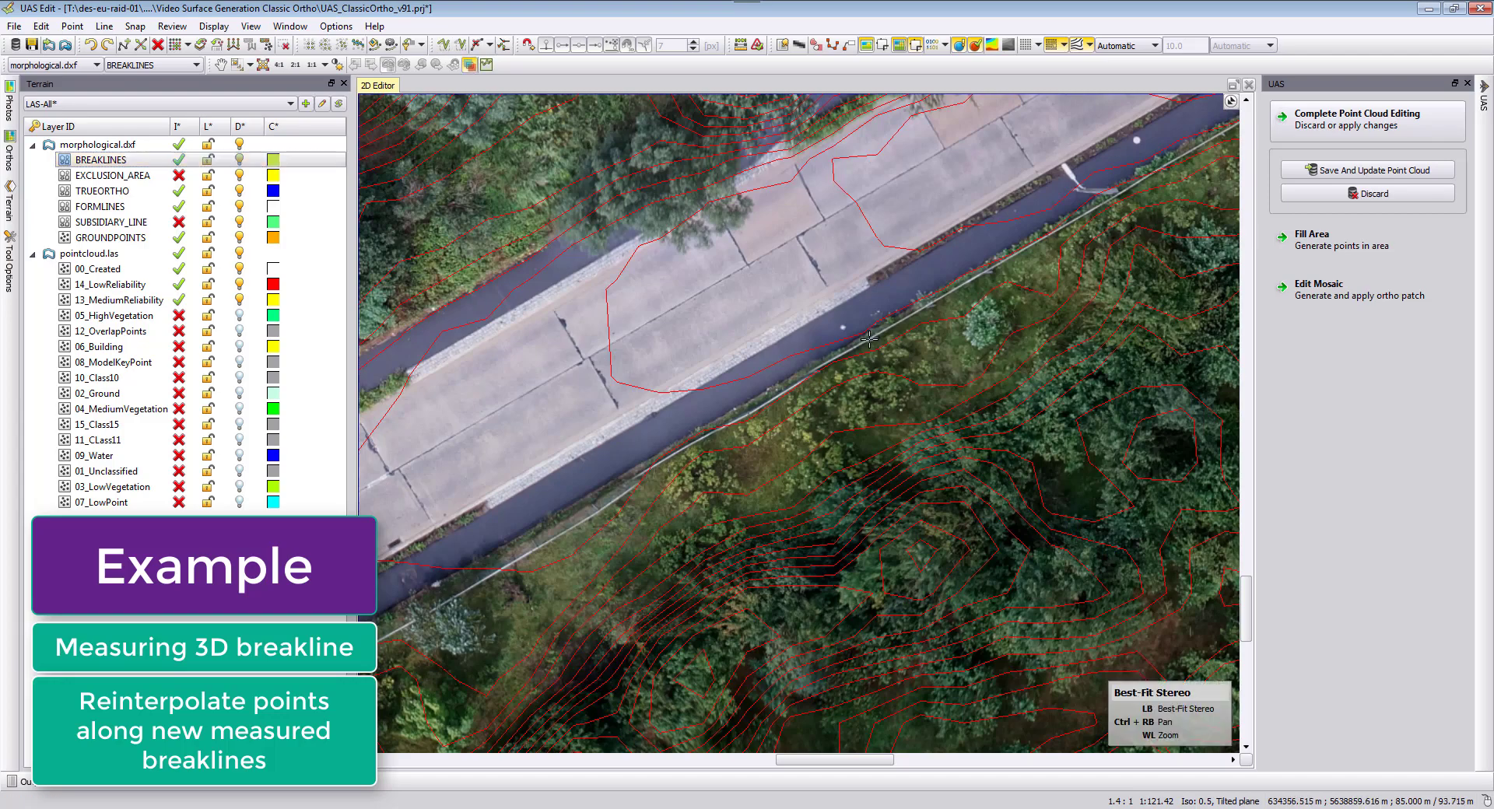
Step: In the Stereo Editor, digitise a 3D breakline along the southern street edge and check it in a profile
left_click(1078, 46)
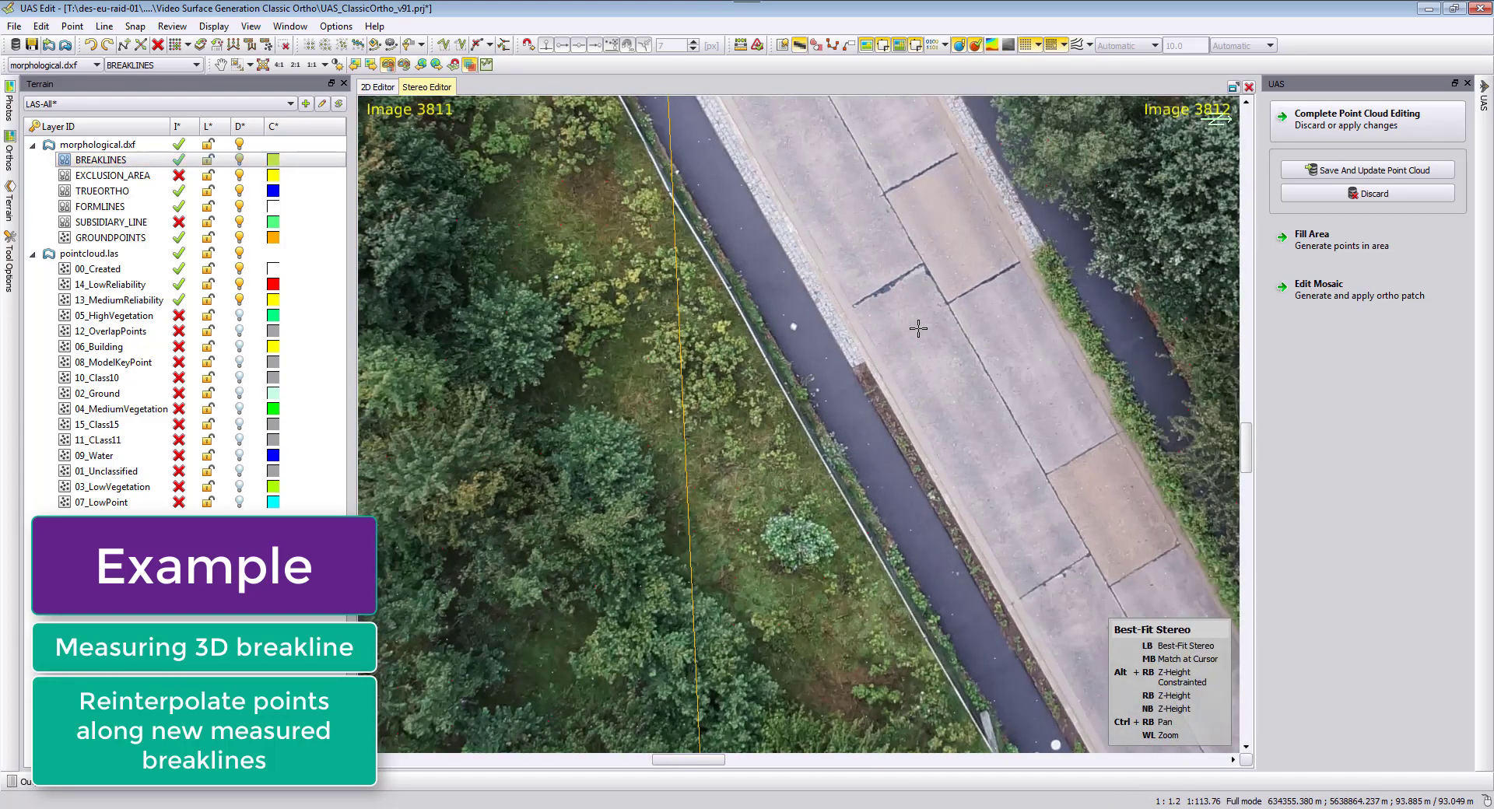
left_click(124, 45)
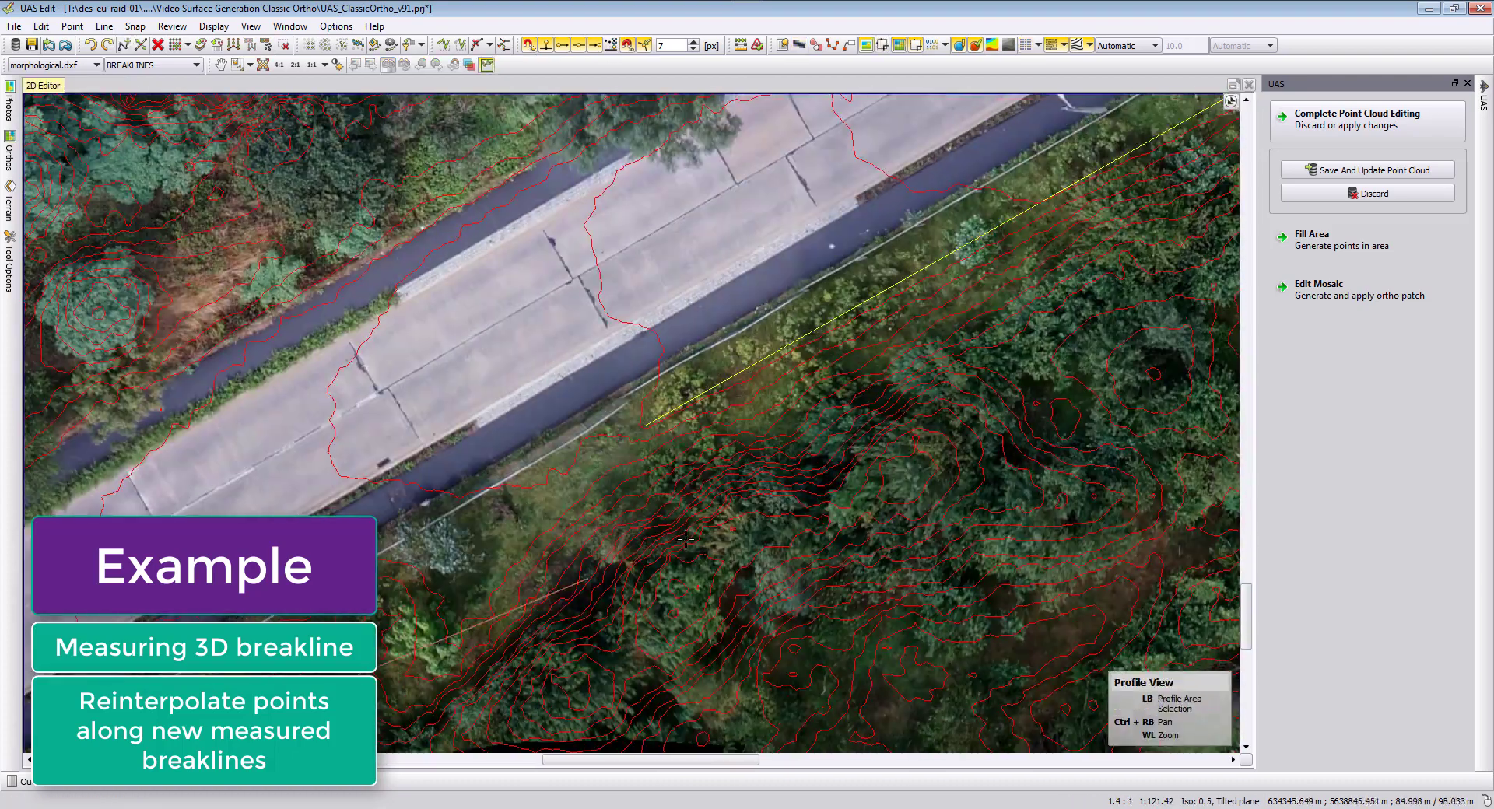
left_click(677, 443)
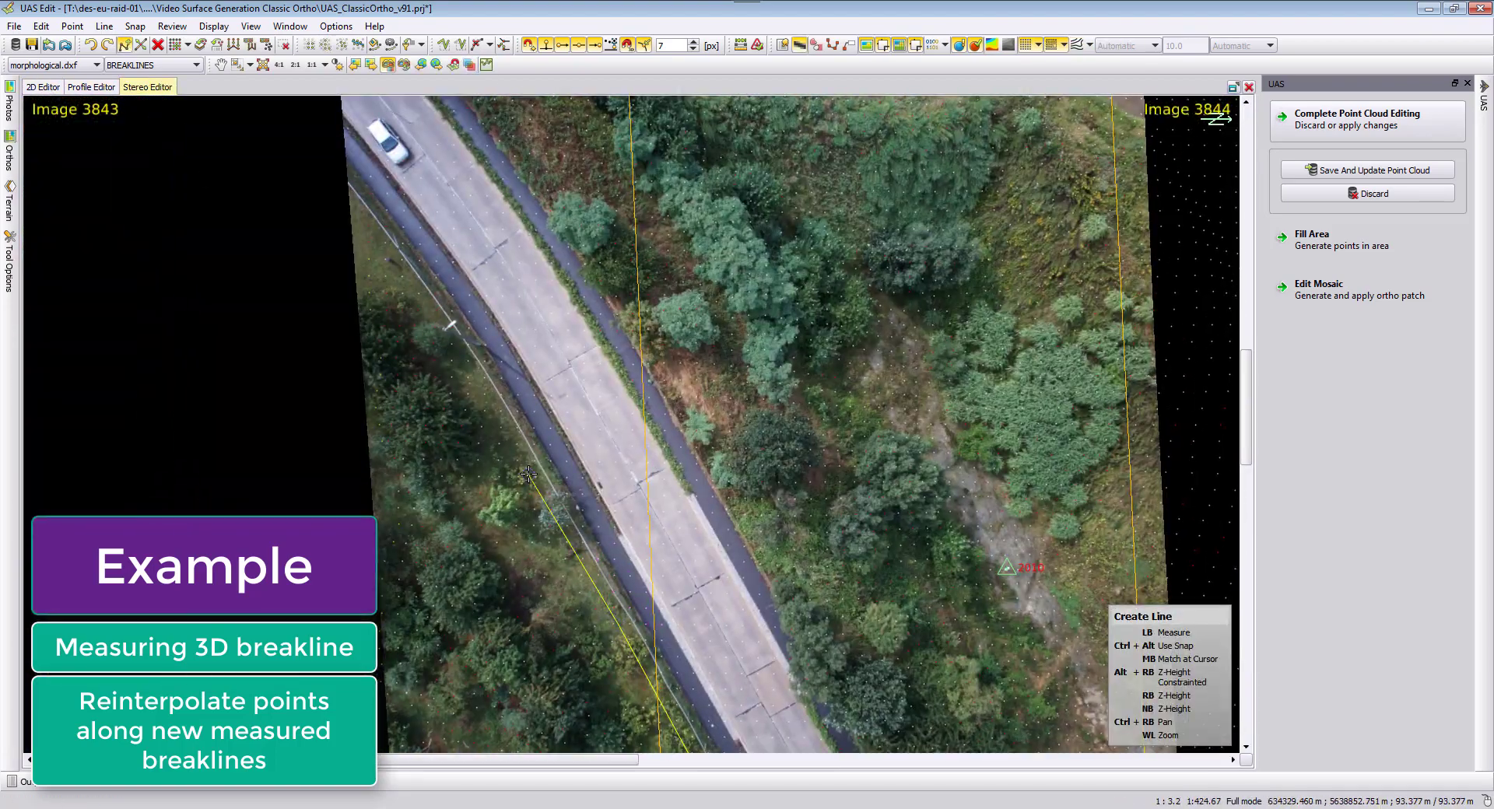
scroll(768, 460, "down", 1)
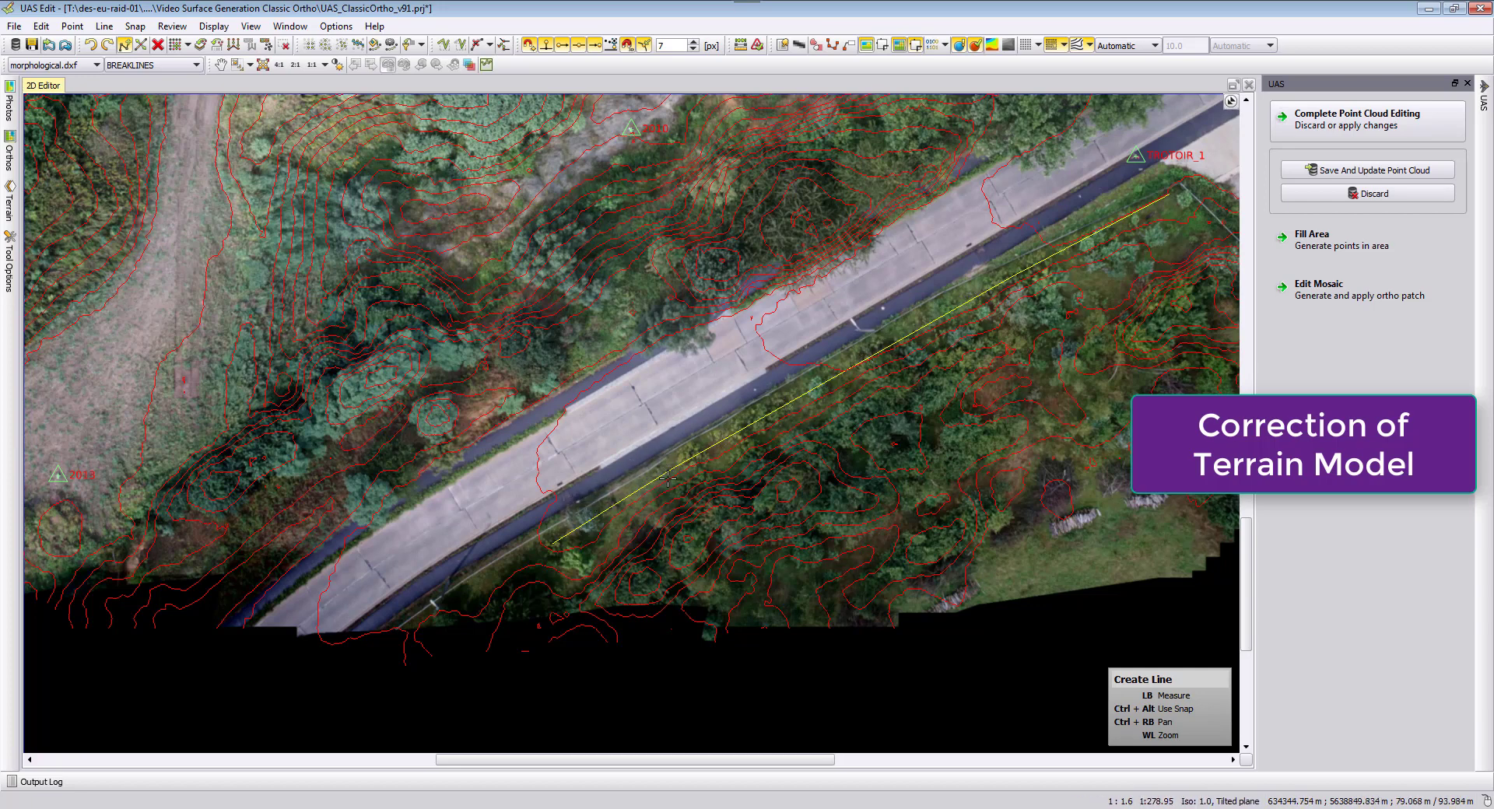
Step: Draw a Define Patch Area polygon around the corrected road stretch and zoom in to check it
left_click(1318, 294)
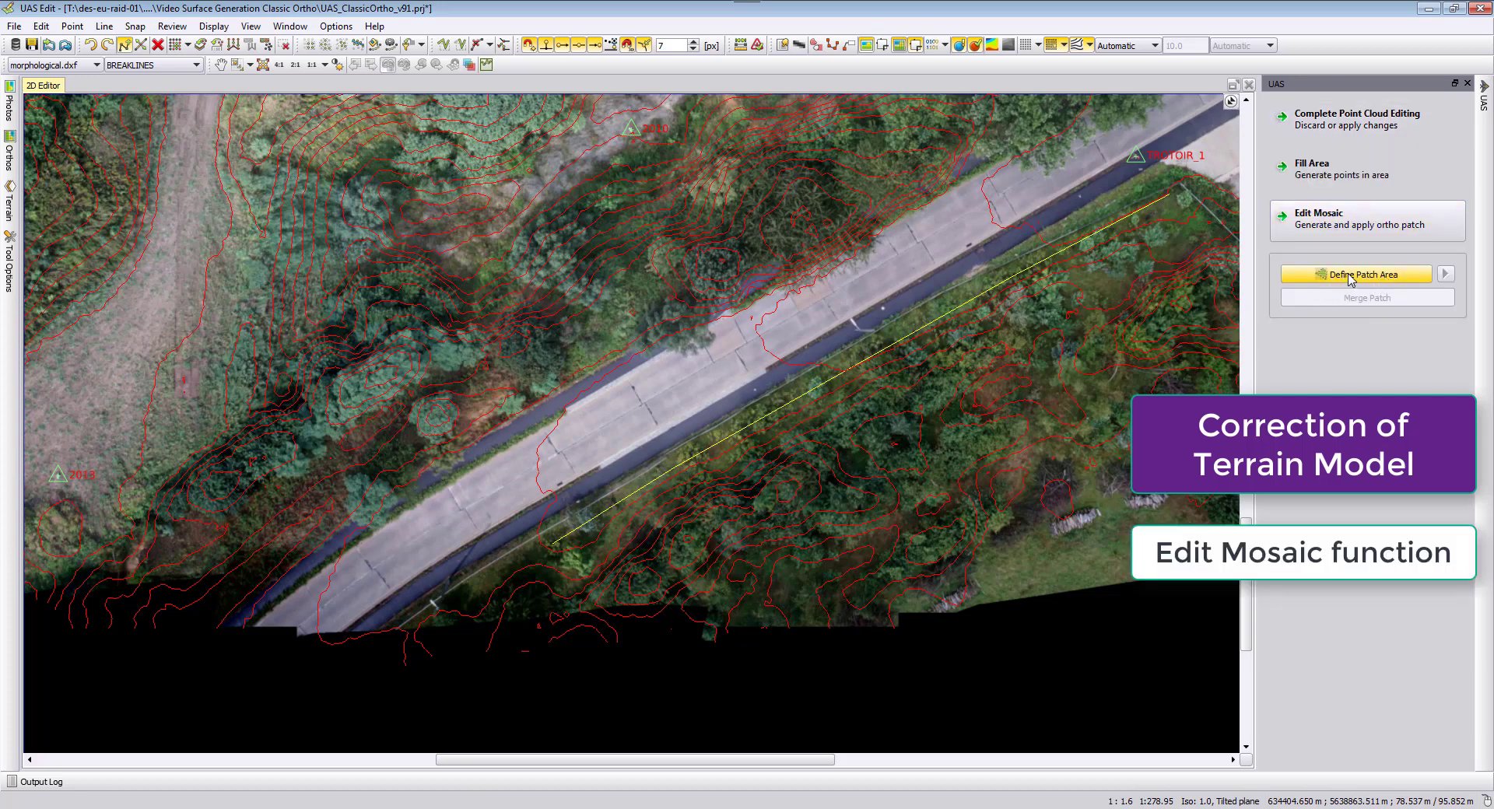
left_click(1348, 276)
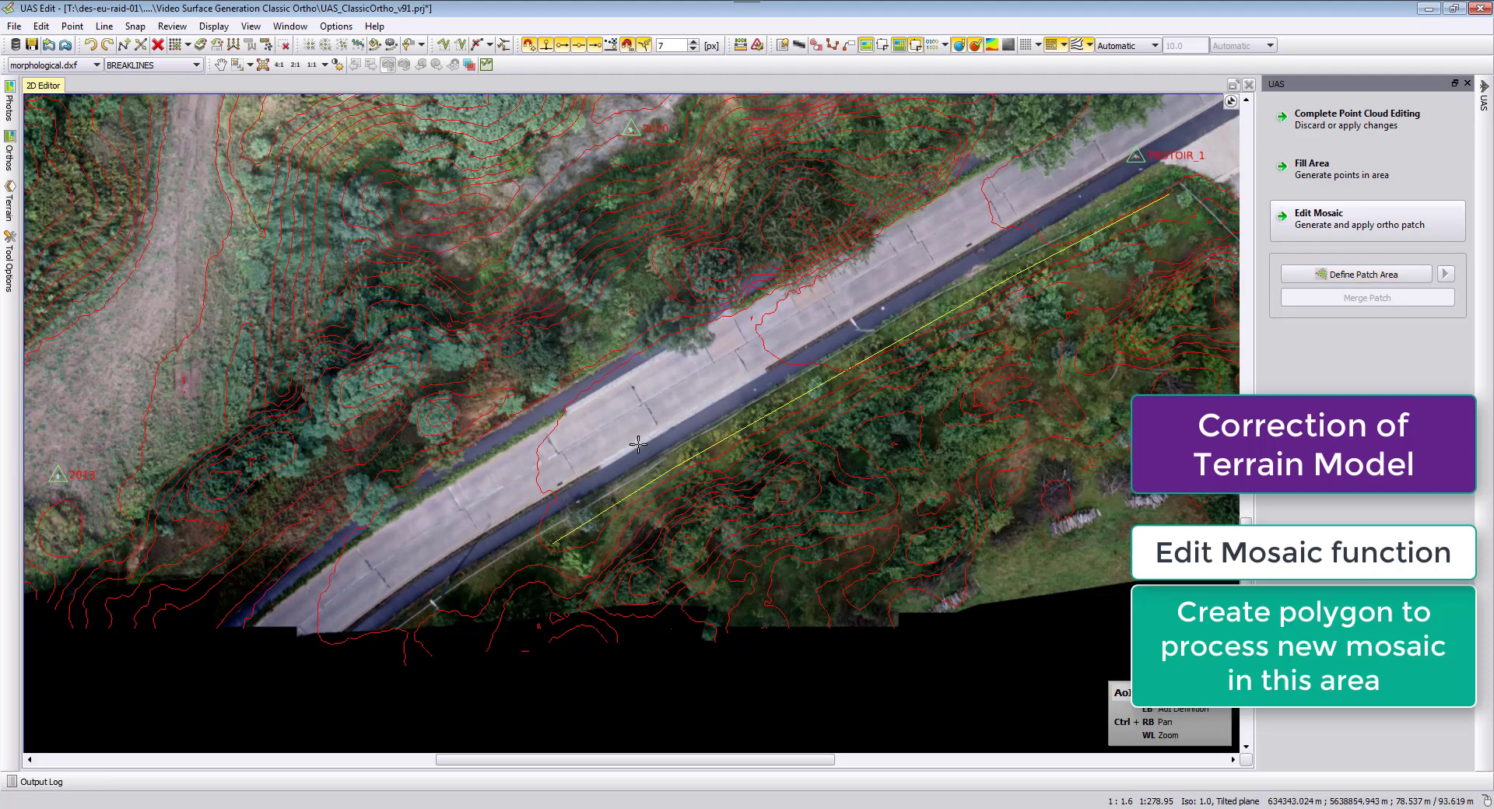
left_click(649, 502)
left_click(573, 352)
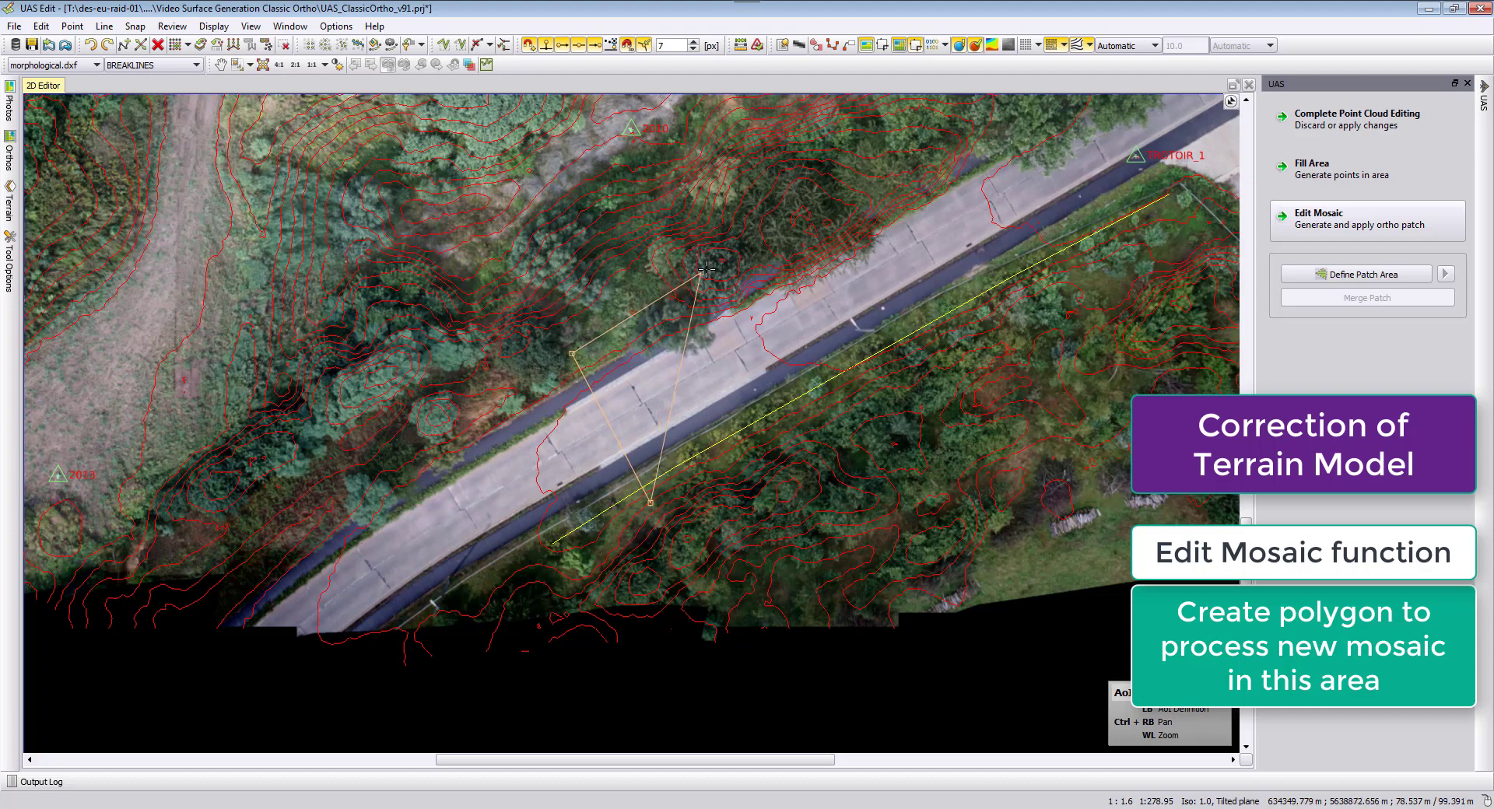
left_click(769, 242)
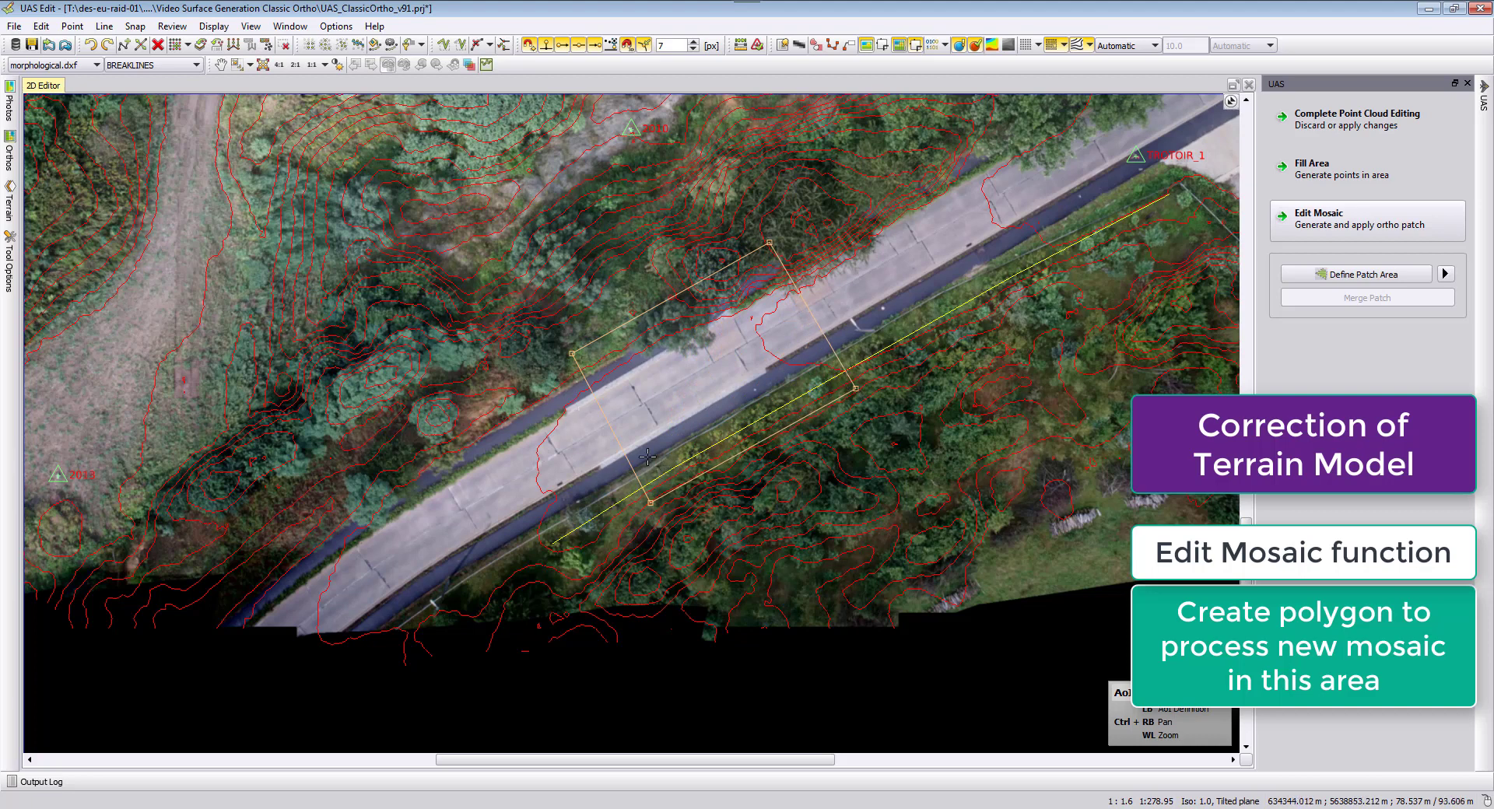
scroll(638, 475, "up", 3)
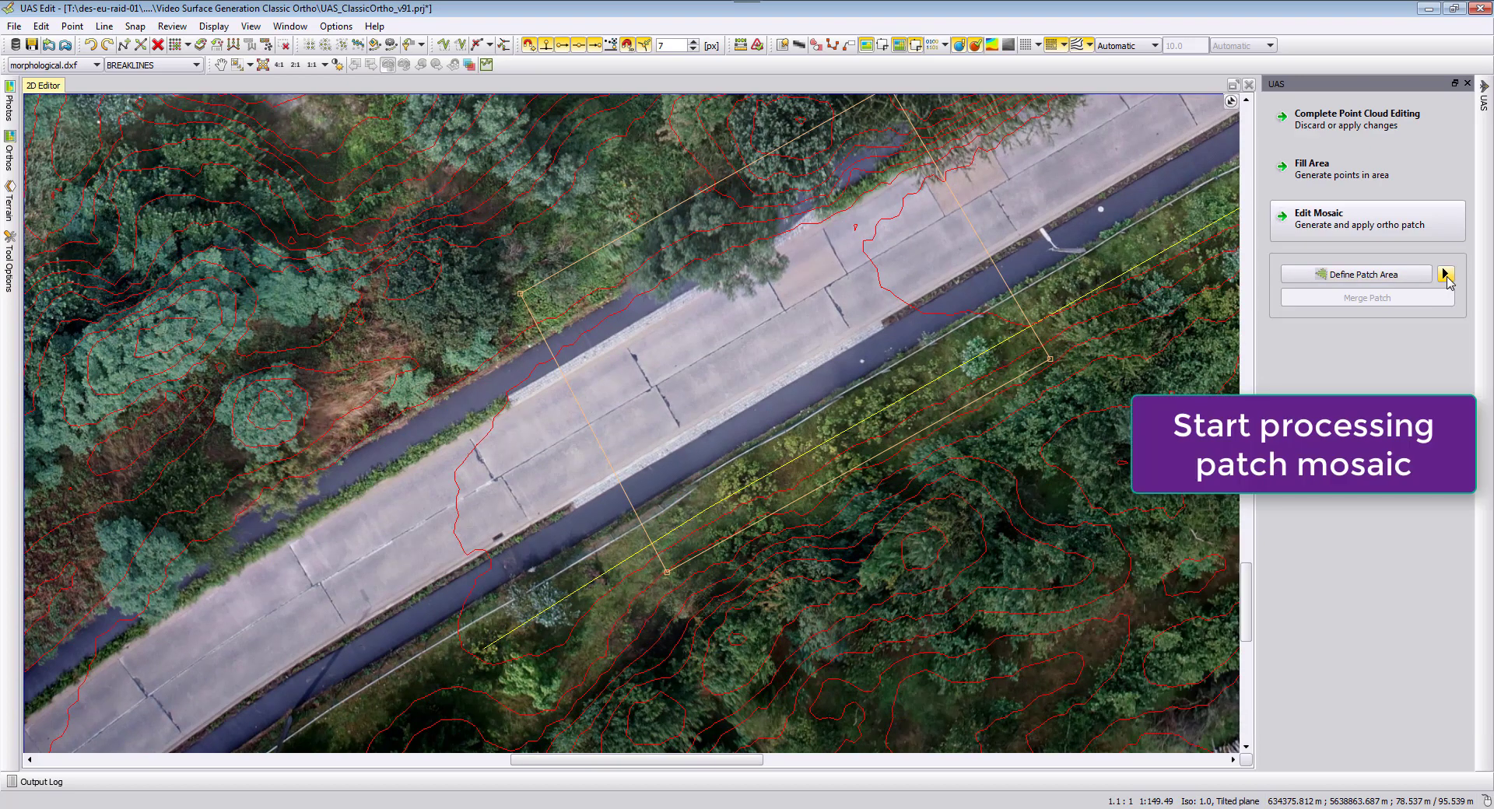
Step: Generate an ortho patch with the Classic Orthophoto method, confirming the unsaved-strategy prompt
left_click(1444, 276)
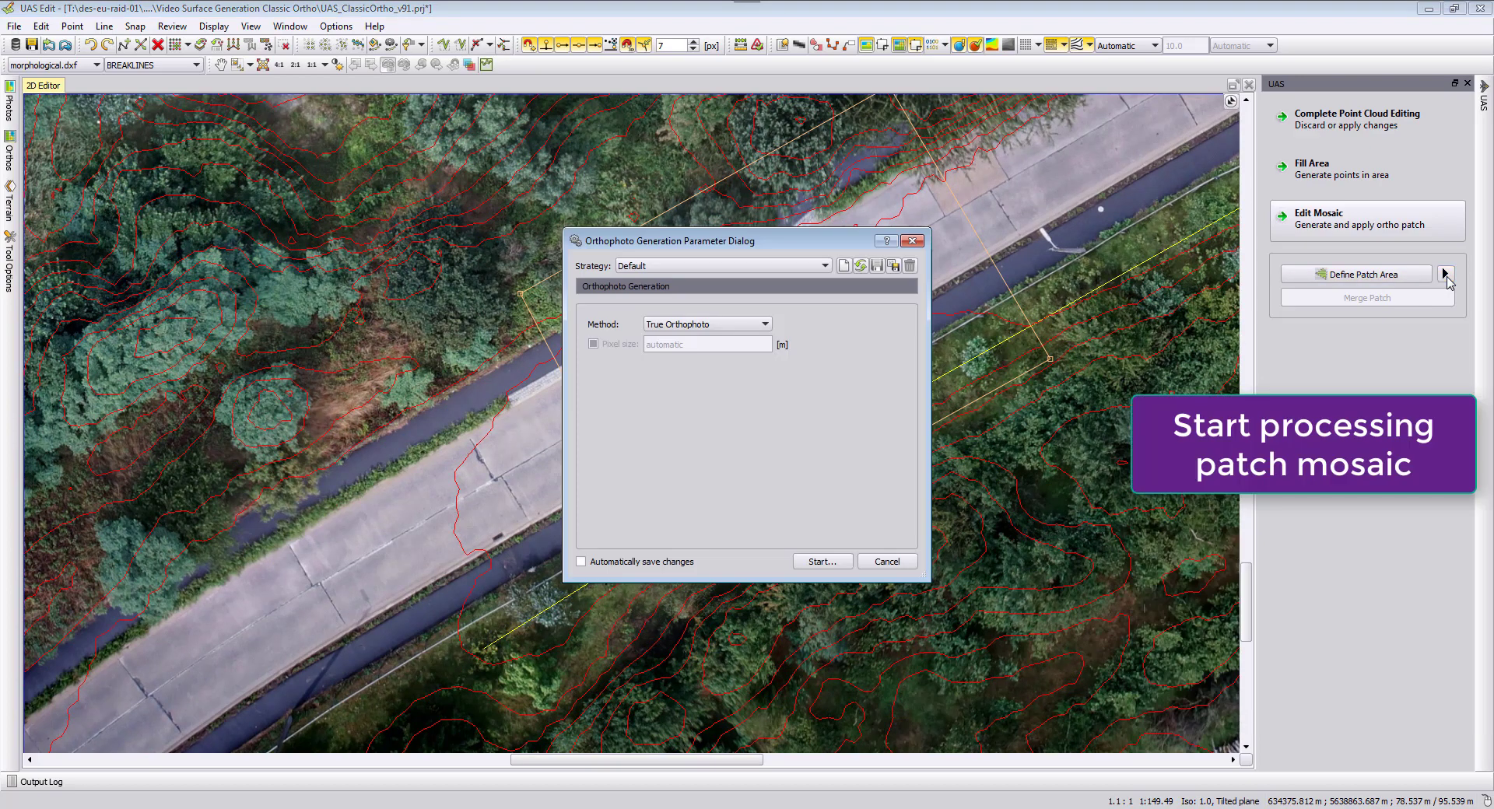
left_click(709, 325)
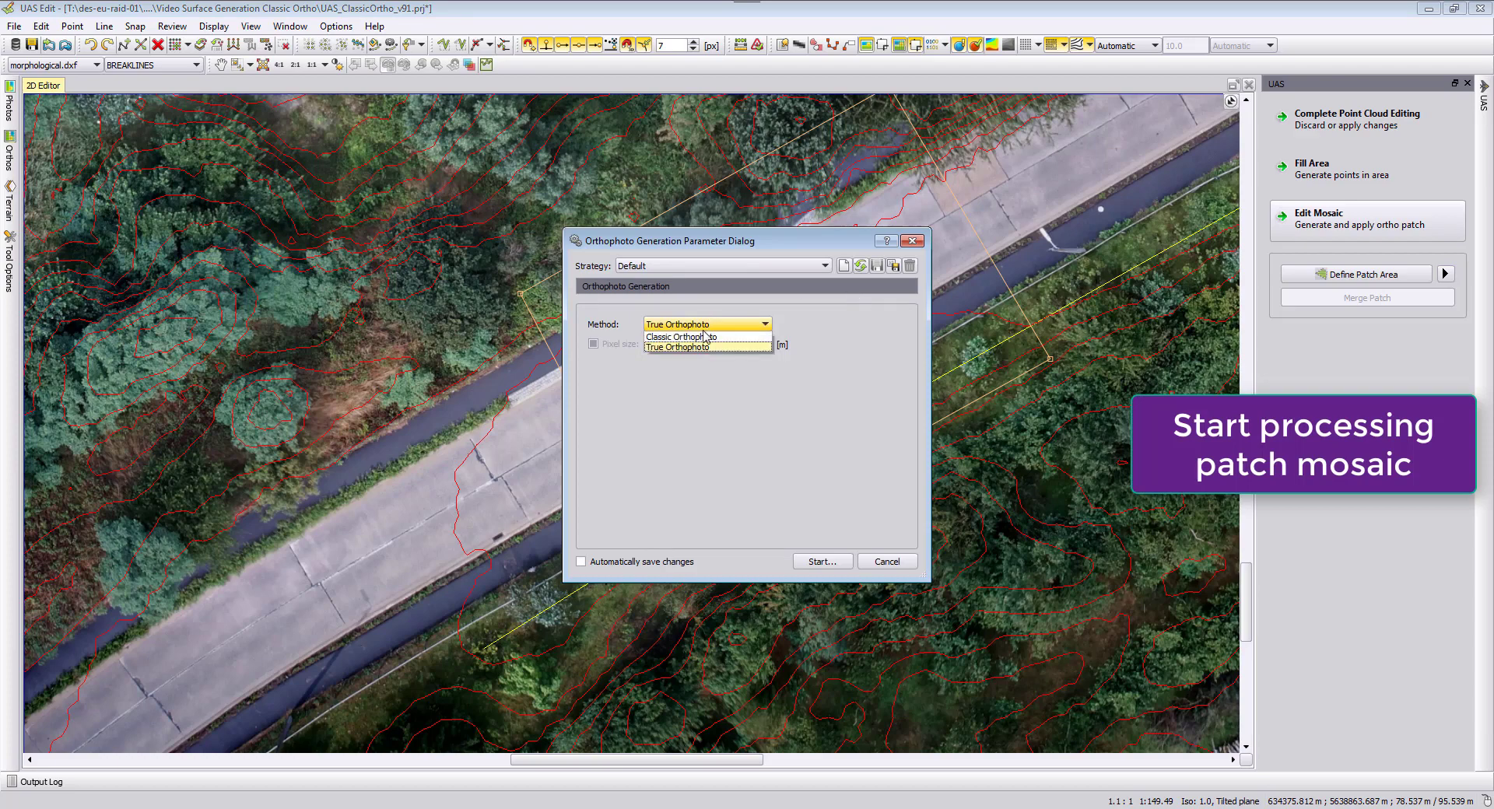
left_click(706, 339)
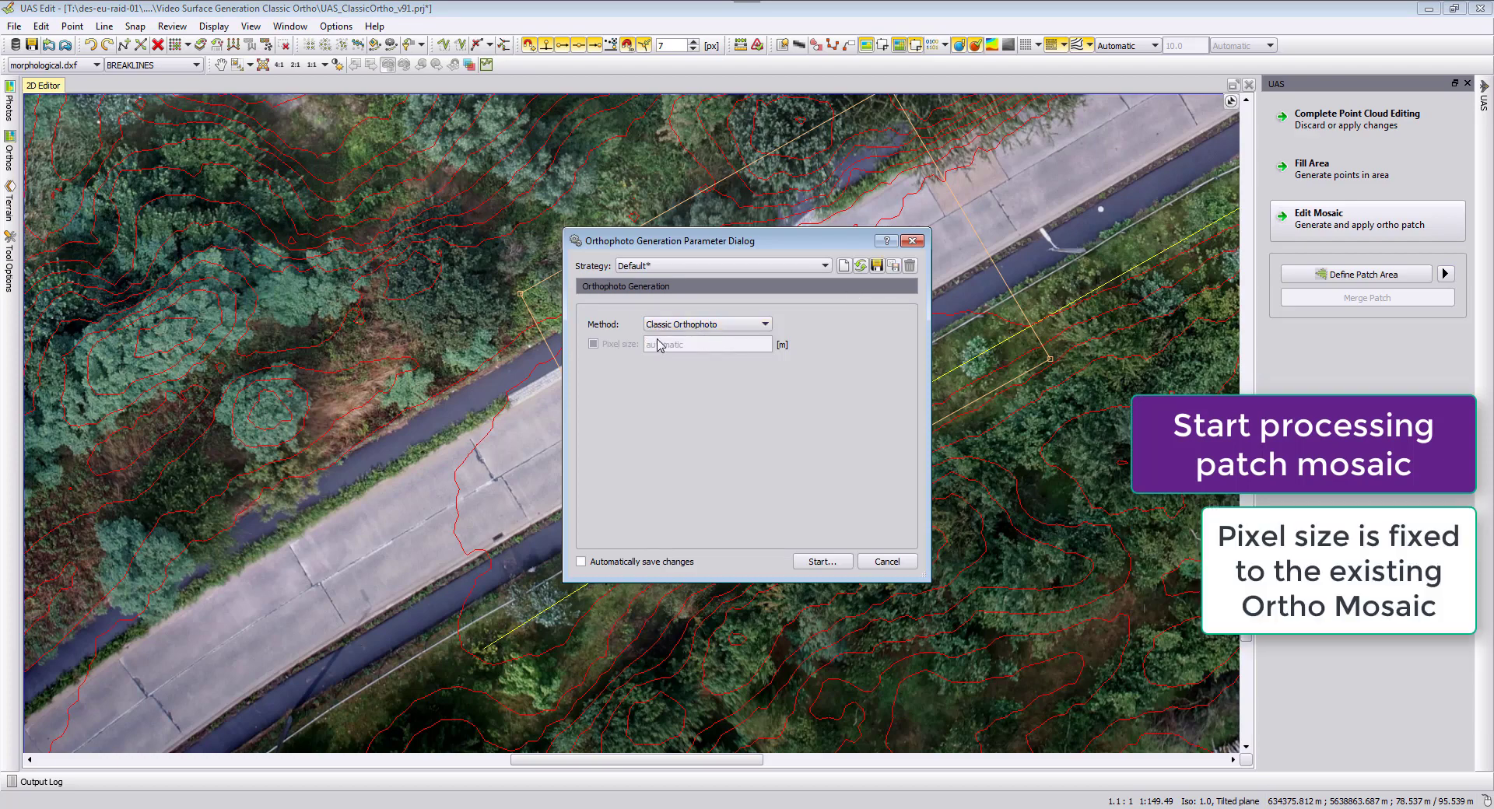
left_click(817, 562)
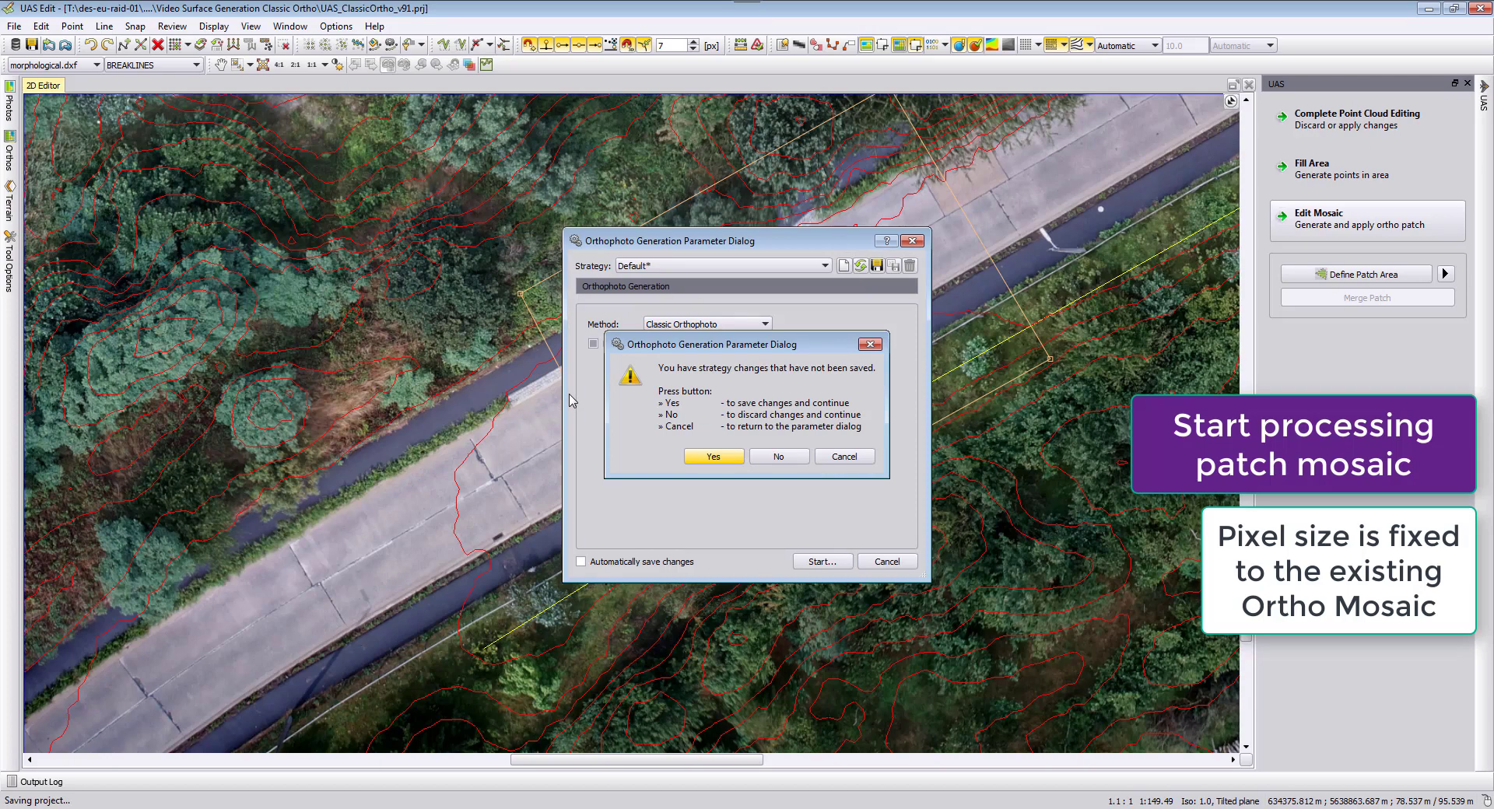
key("Return")
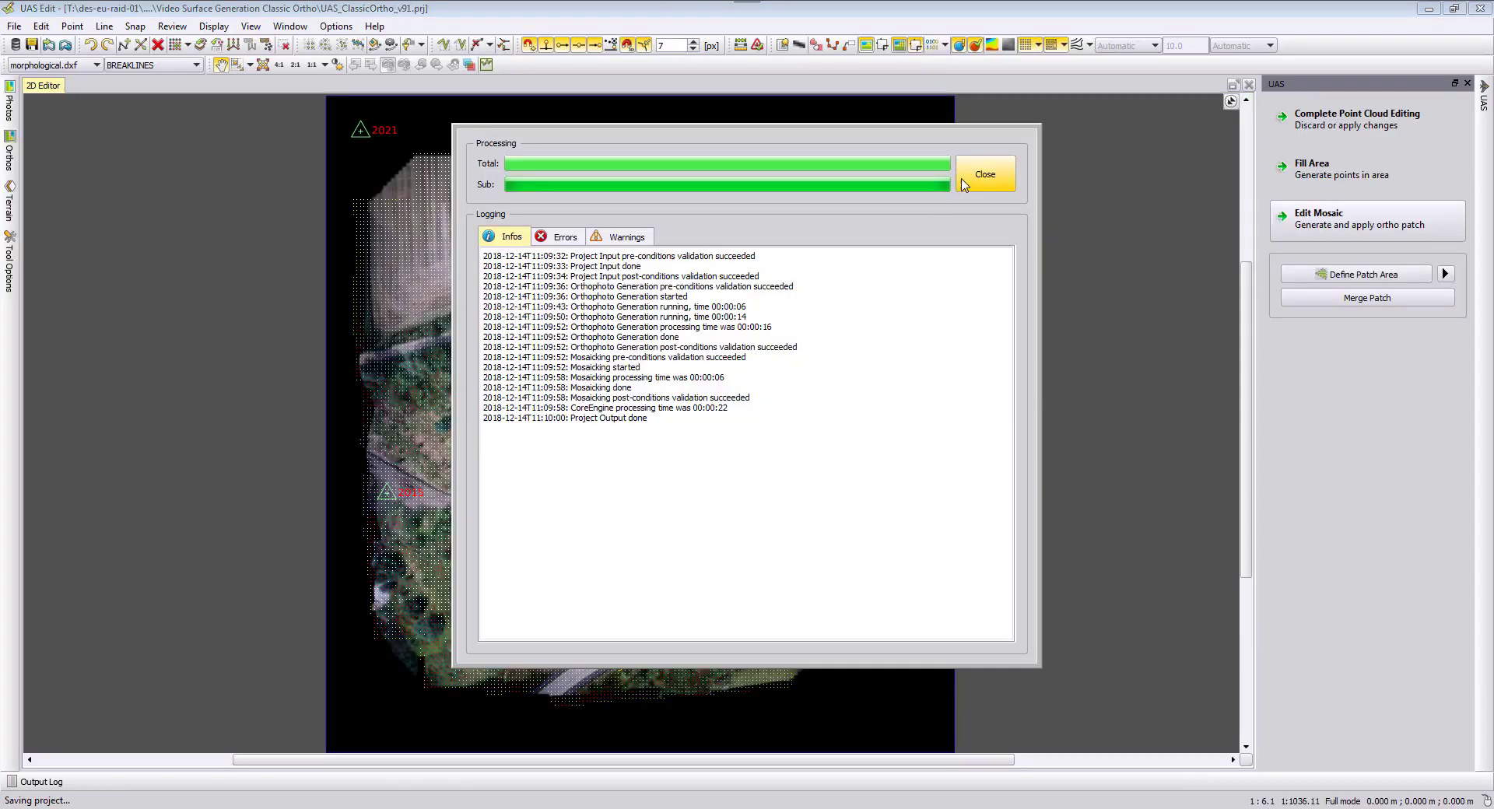
Step: Close the processing report, zoom in, and display the new patch from the Orthos list
left_click(978, 179)
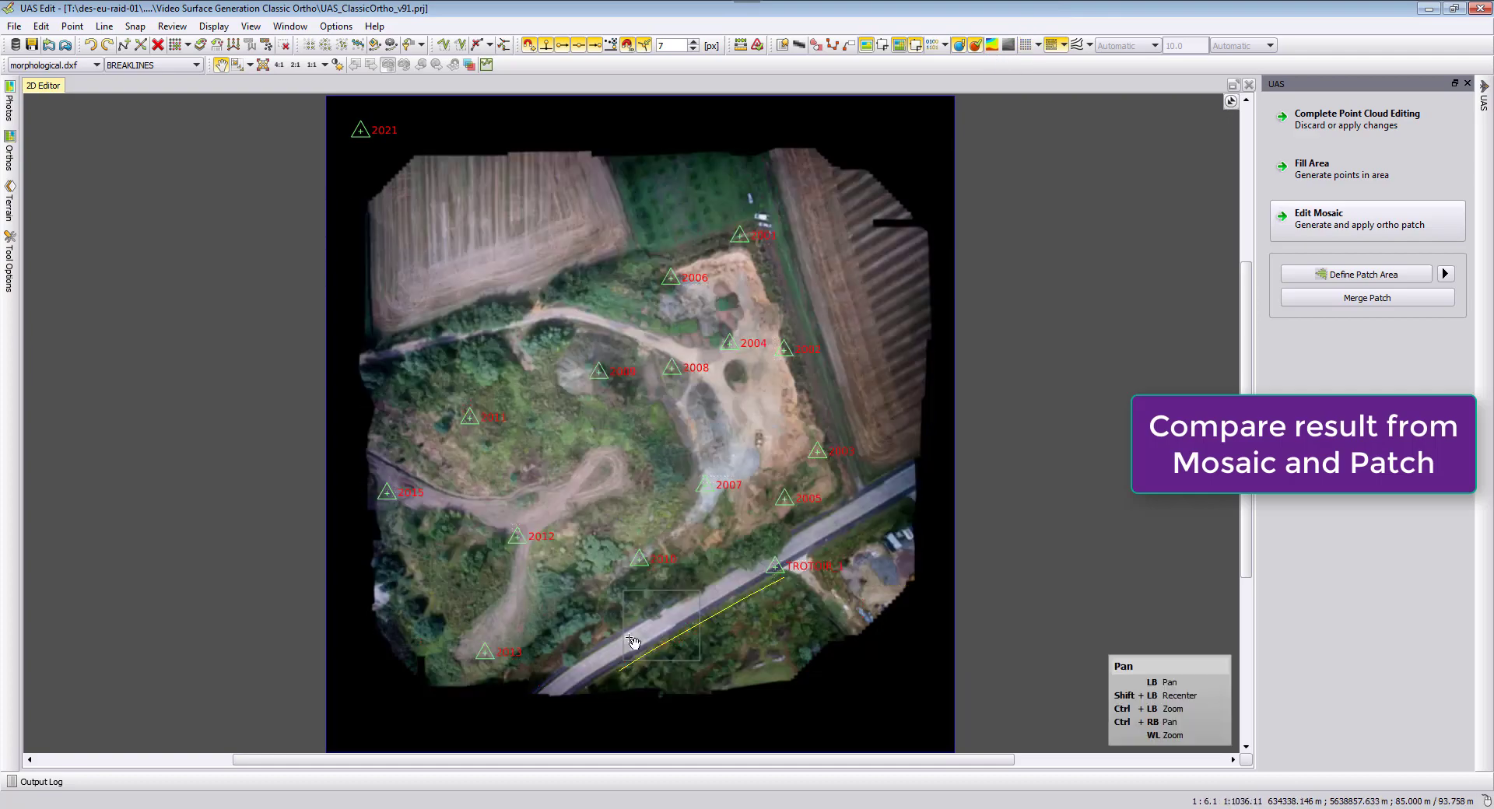
scroll(689, 420, "up", 5)
scroll(689, 421, "up", 2)
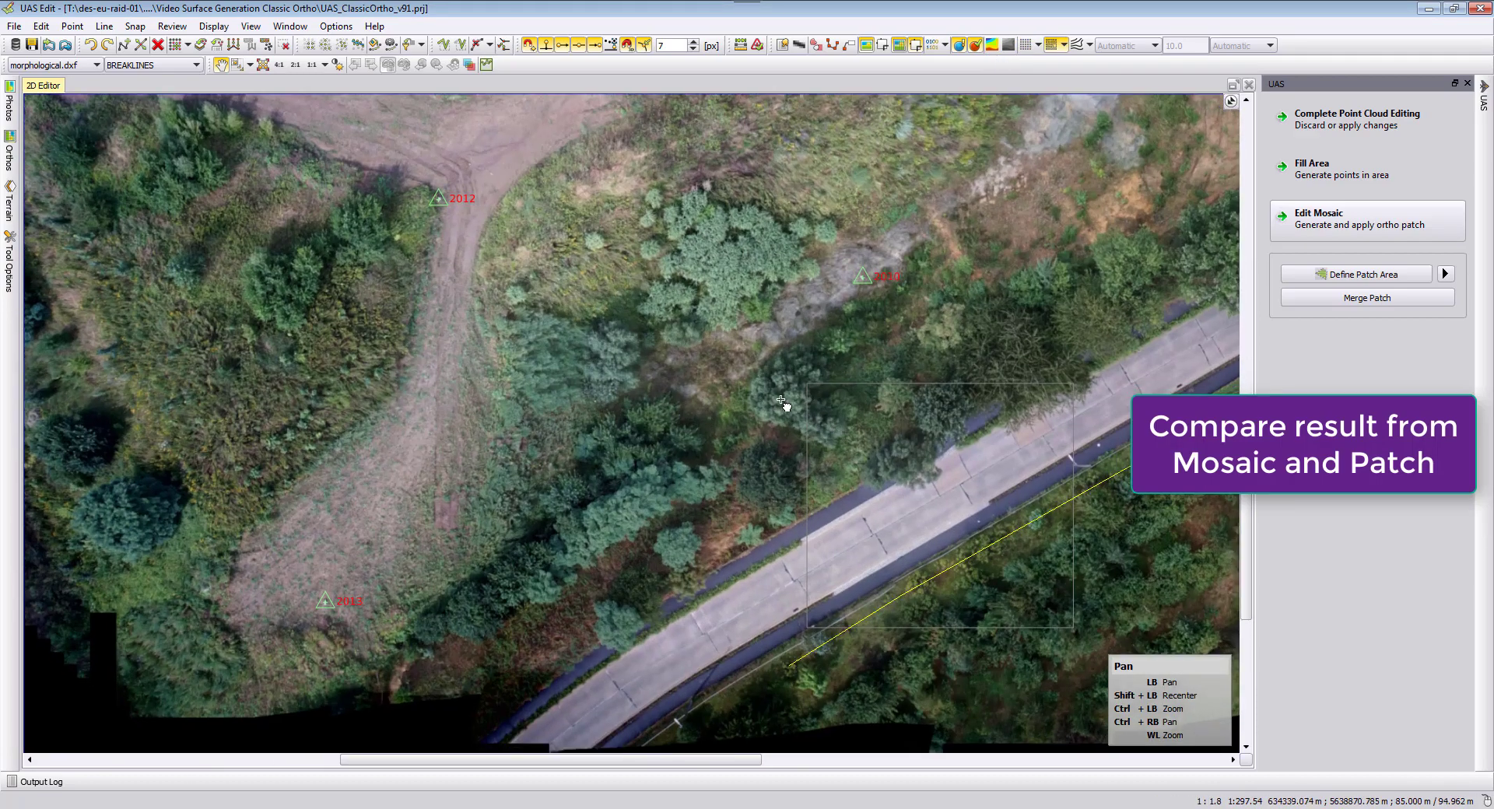
left_click(11, 160)
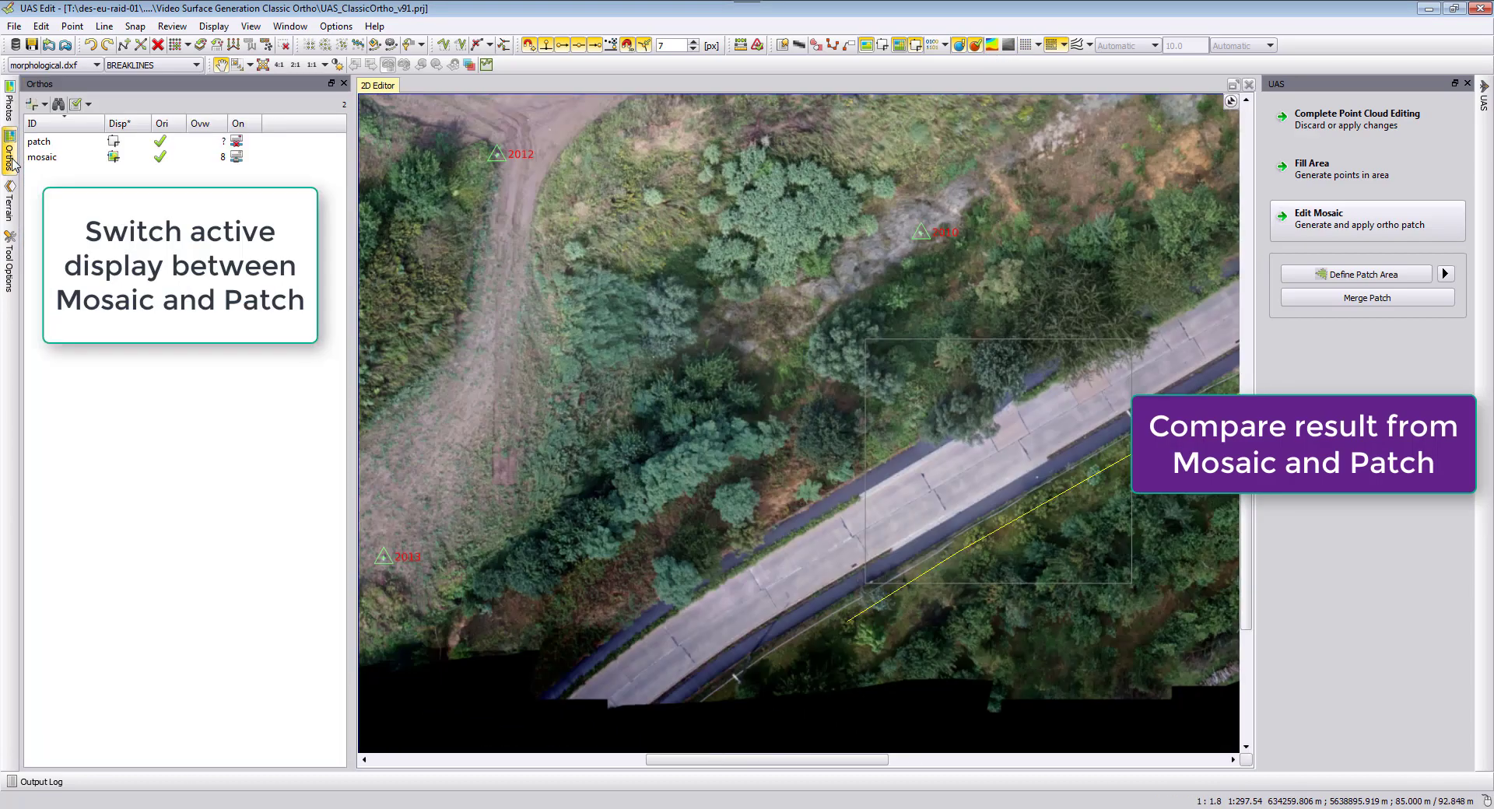
left_click(125, 145)
left_click(114, 142)
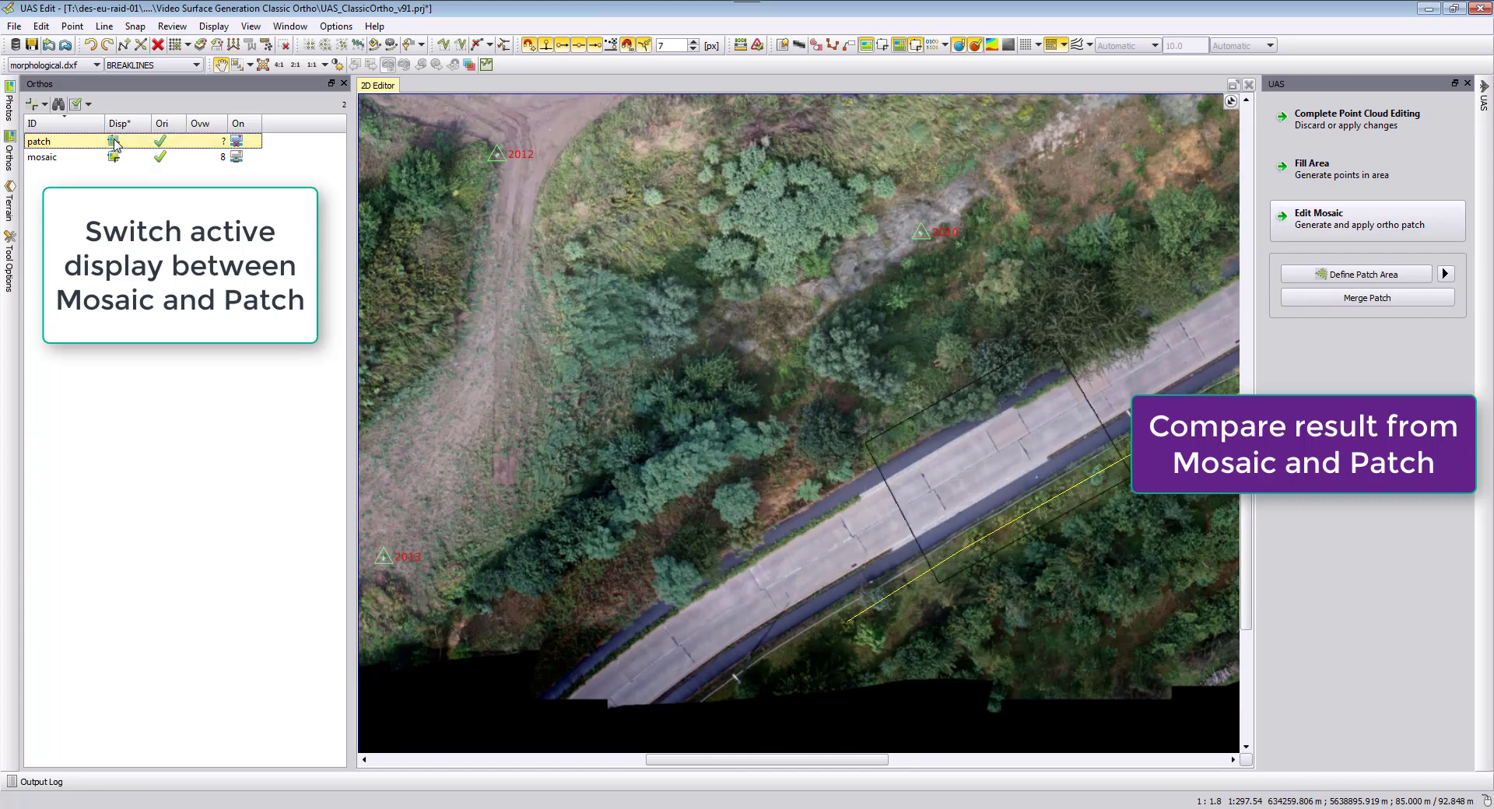
Step: Compare road imagery by toggling the patch's Disp checkbox off and on along the road
scroll(744, 431, "up", 3)
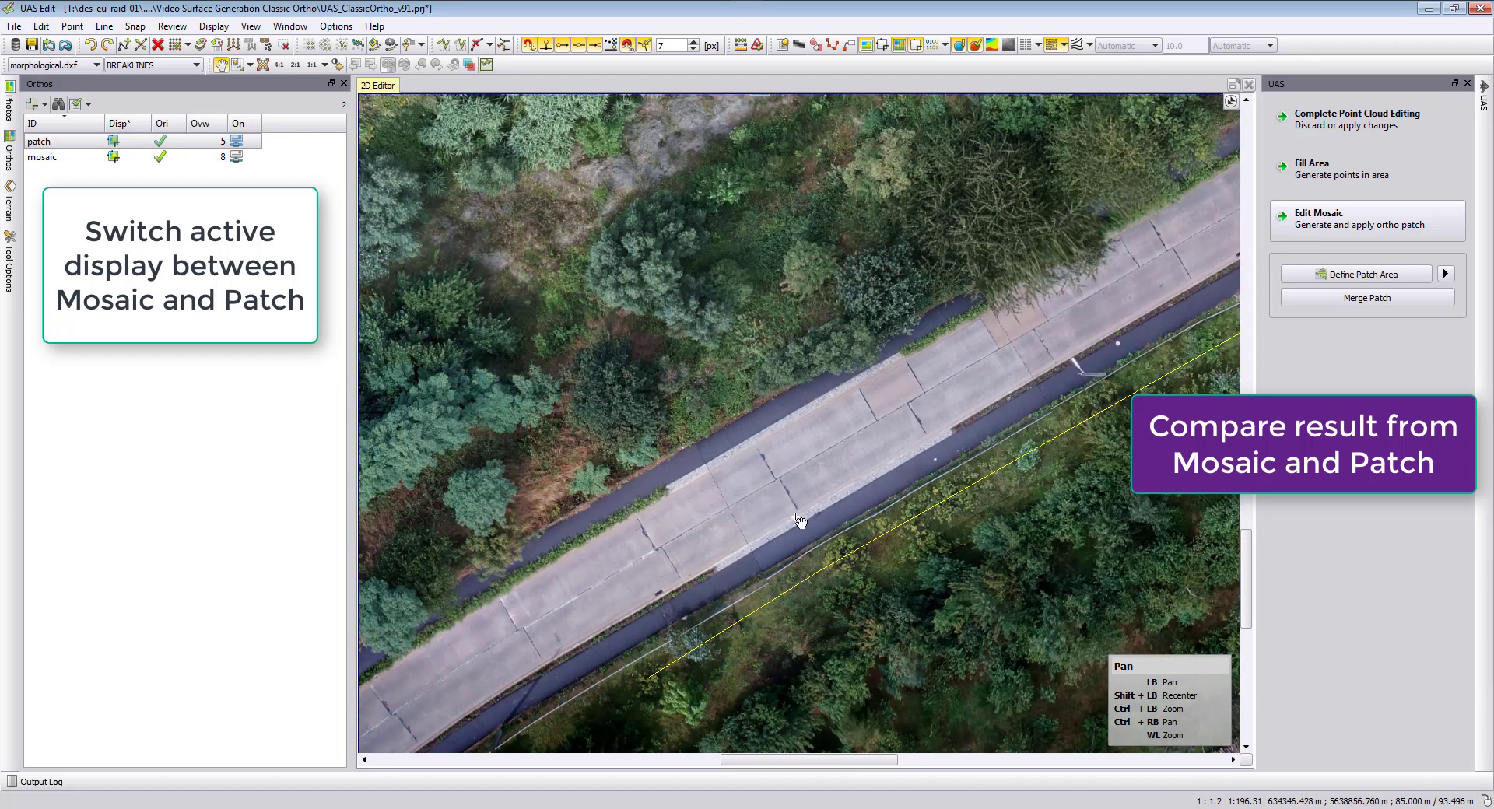
left_click_drag(749, 606, 801, 546)
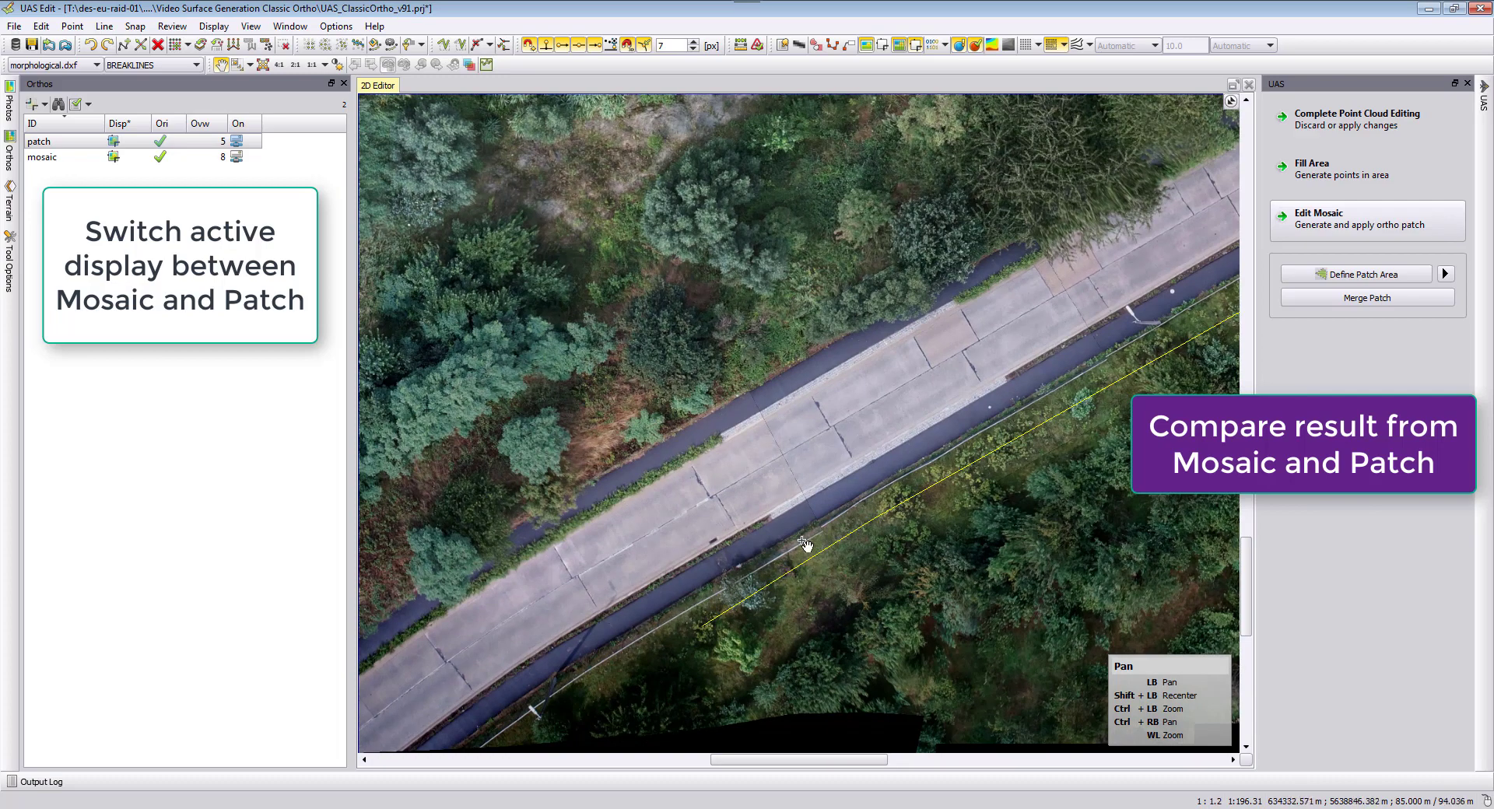
left_click_drag(1094, 410, 950, 400)
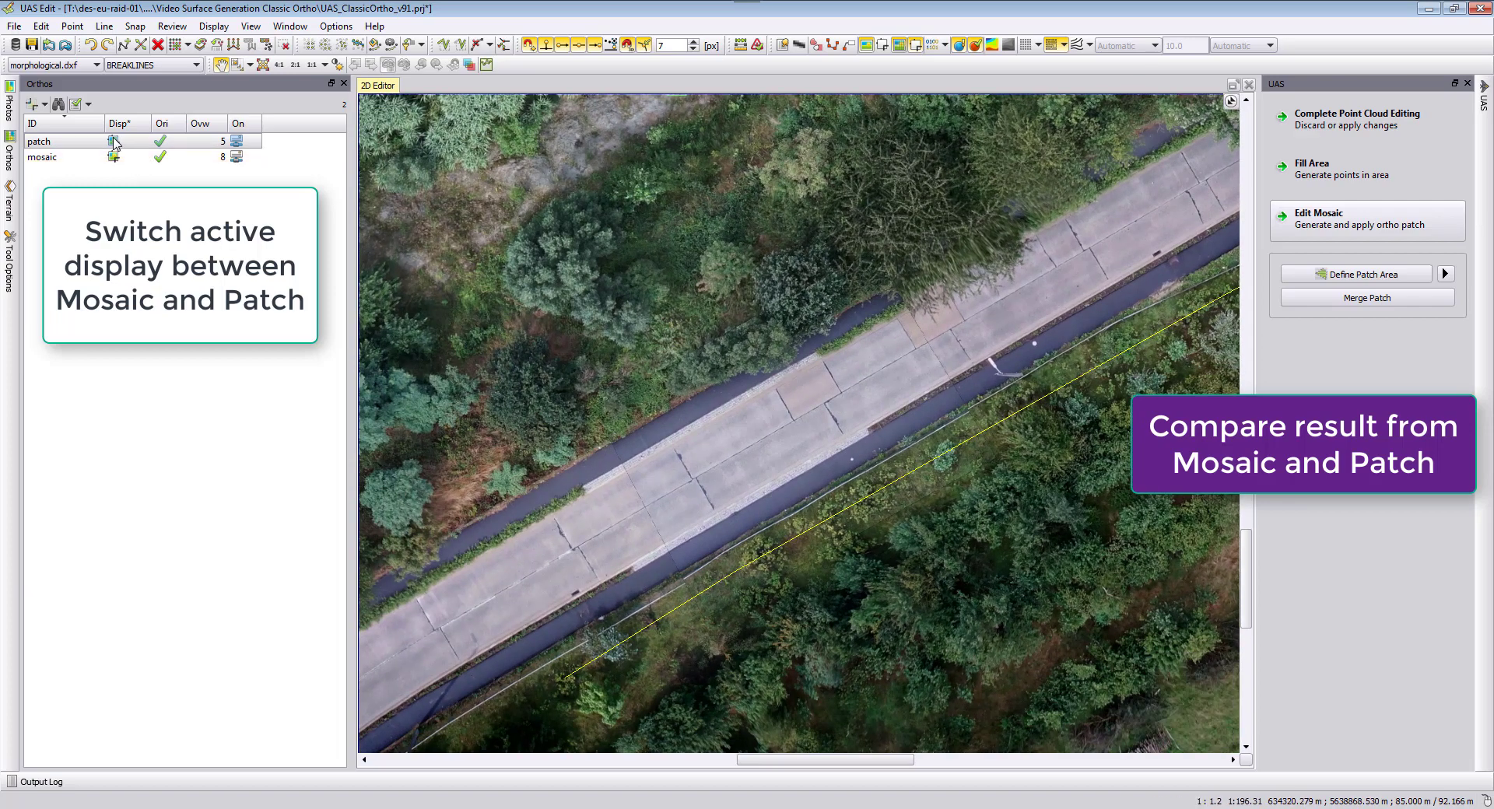
left_click(114, 140)
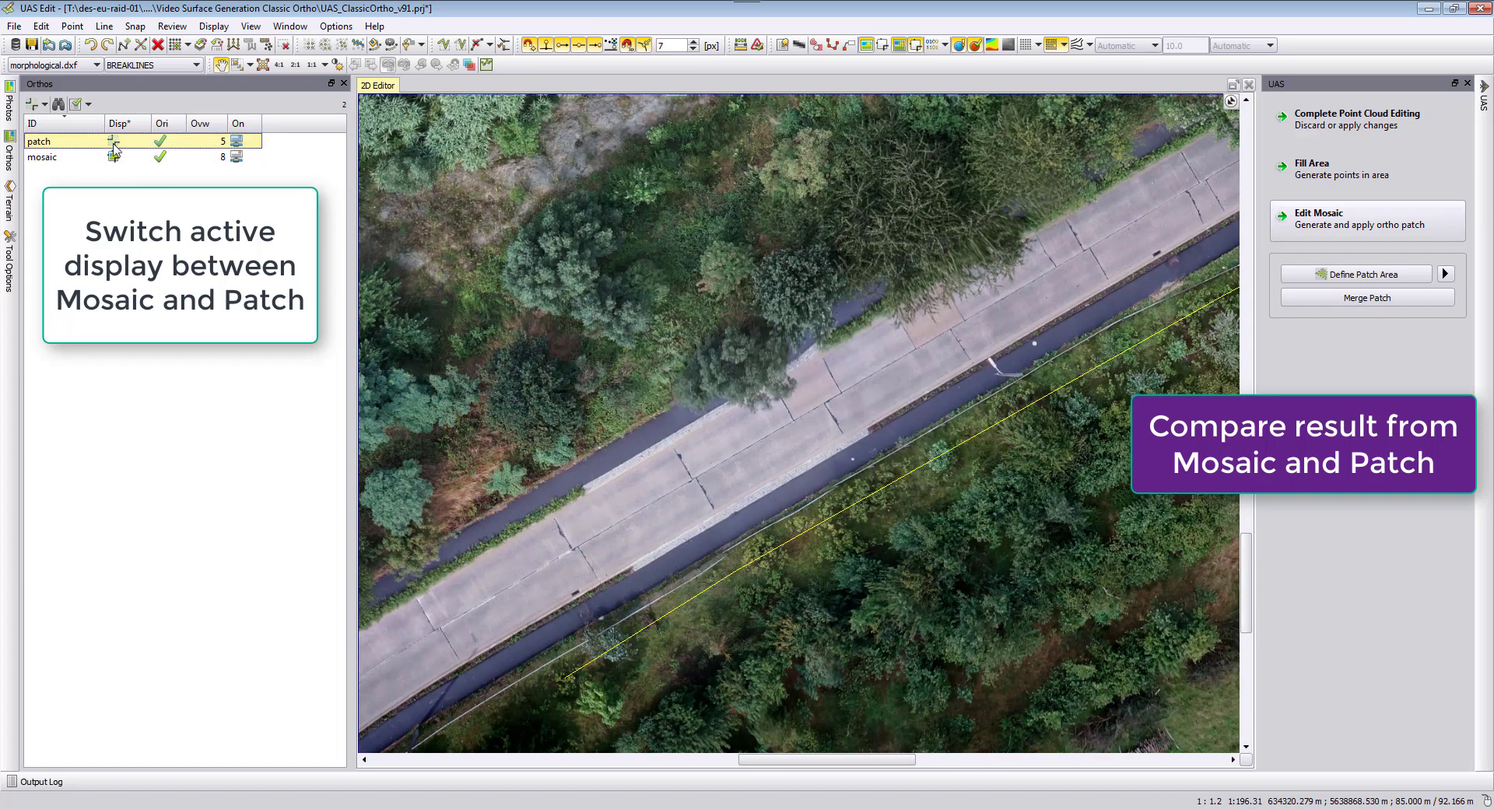
left_click(113, 141)
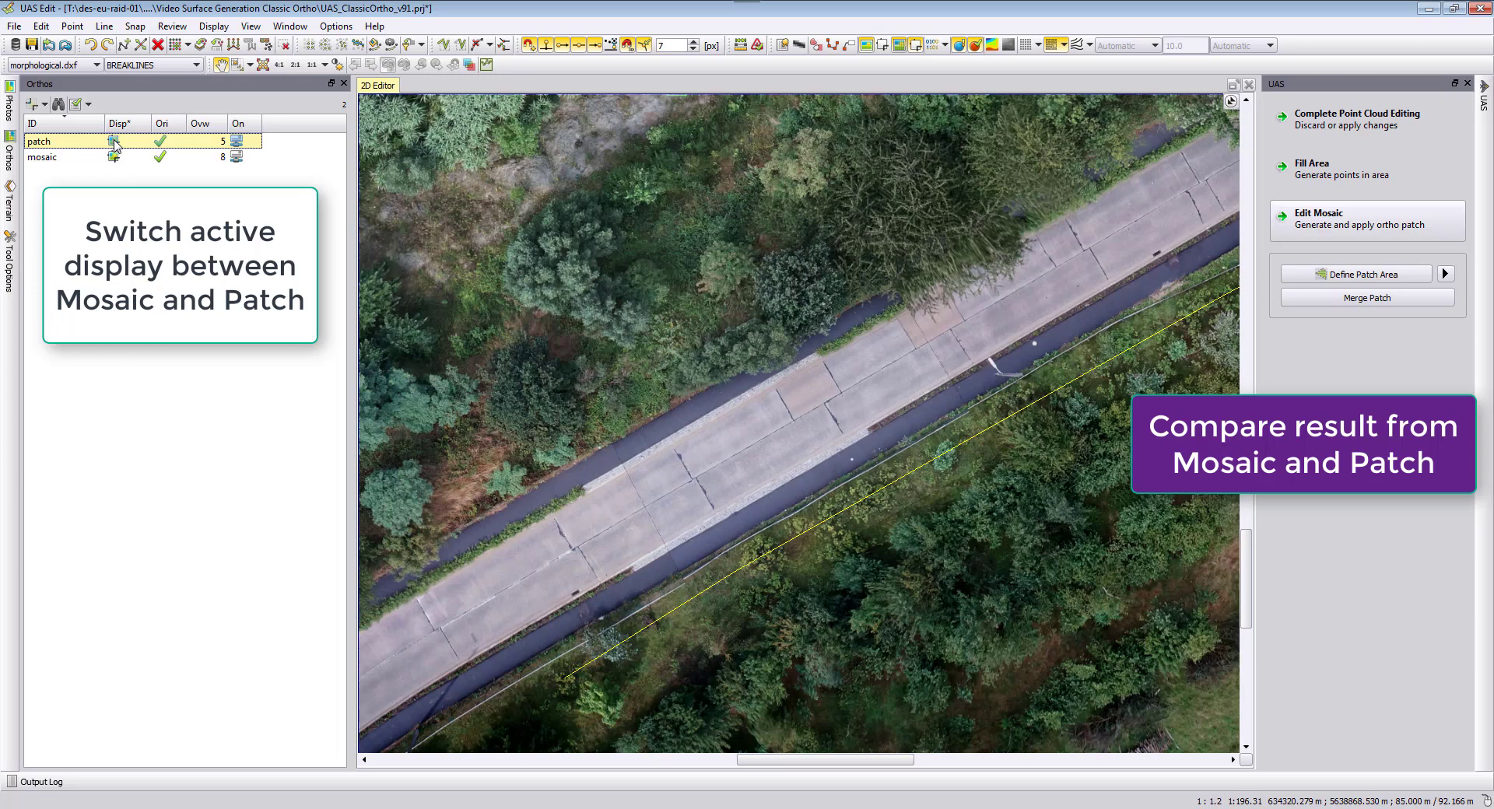
left_click_drag(614, 479, 664, 428)
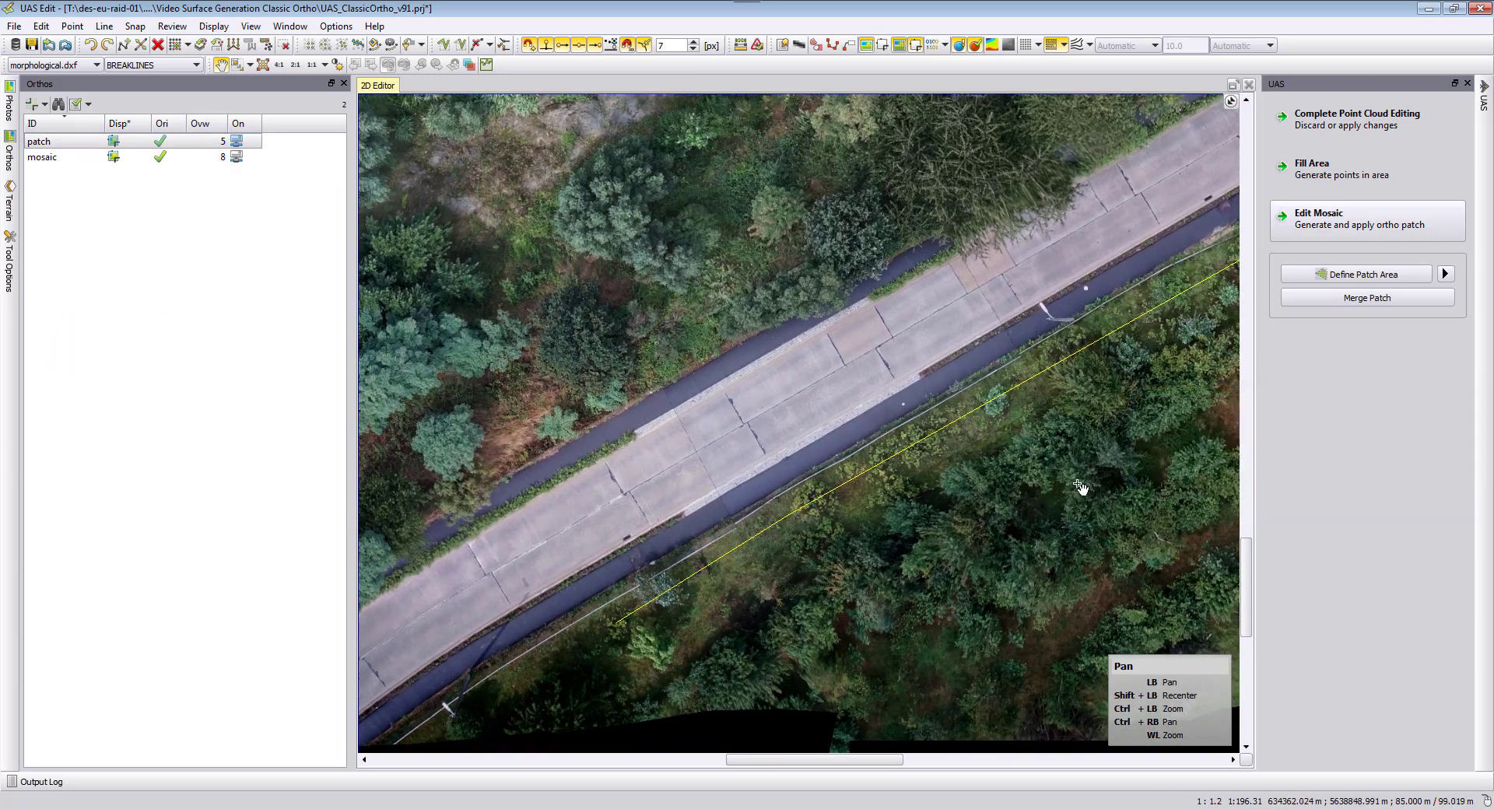
Step: Run Merge Patch to fold the patch into the mosaic, then zoom out to review
left_click(1369, 302)
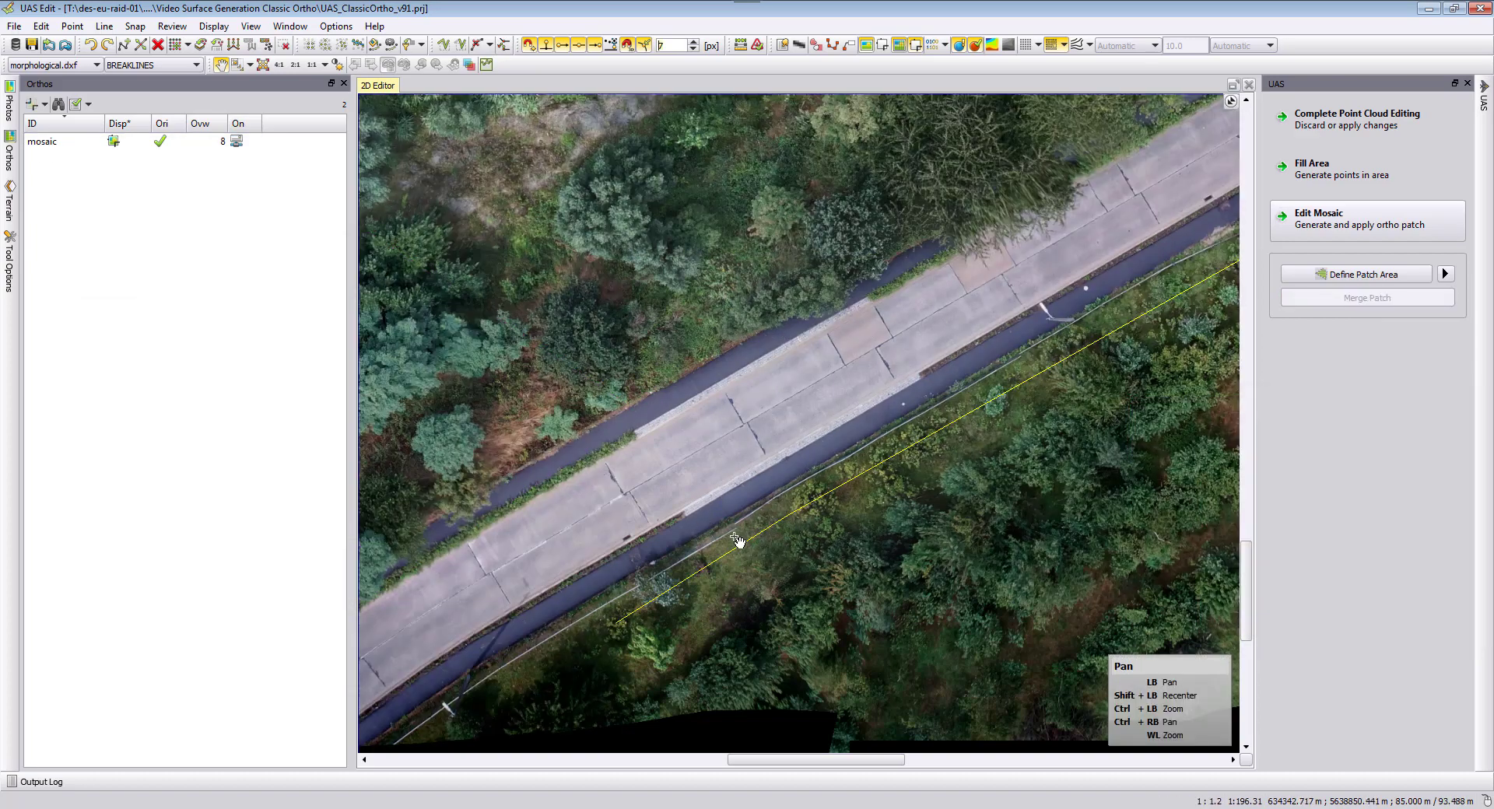
scroll(730, 543, "down", 1)
scroll(661, 504, "down", 3)
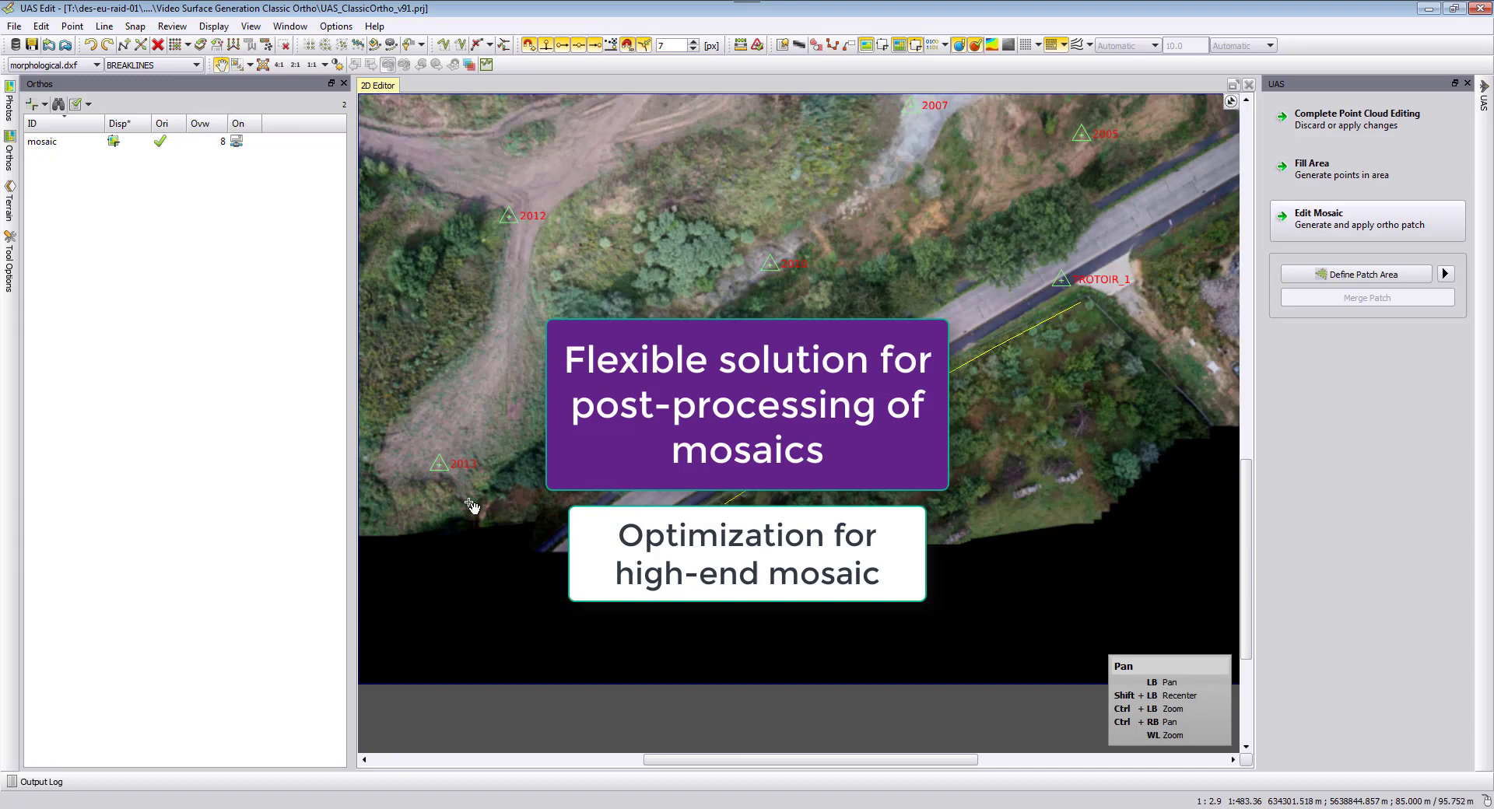
Step: Check mosaic.tif's details in the Video Surface Generation Classic Ortho folder, then minimize Explorer
left_click(165, 806)
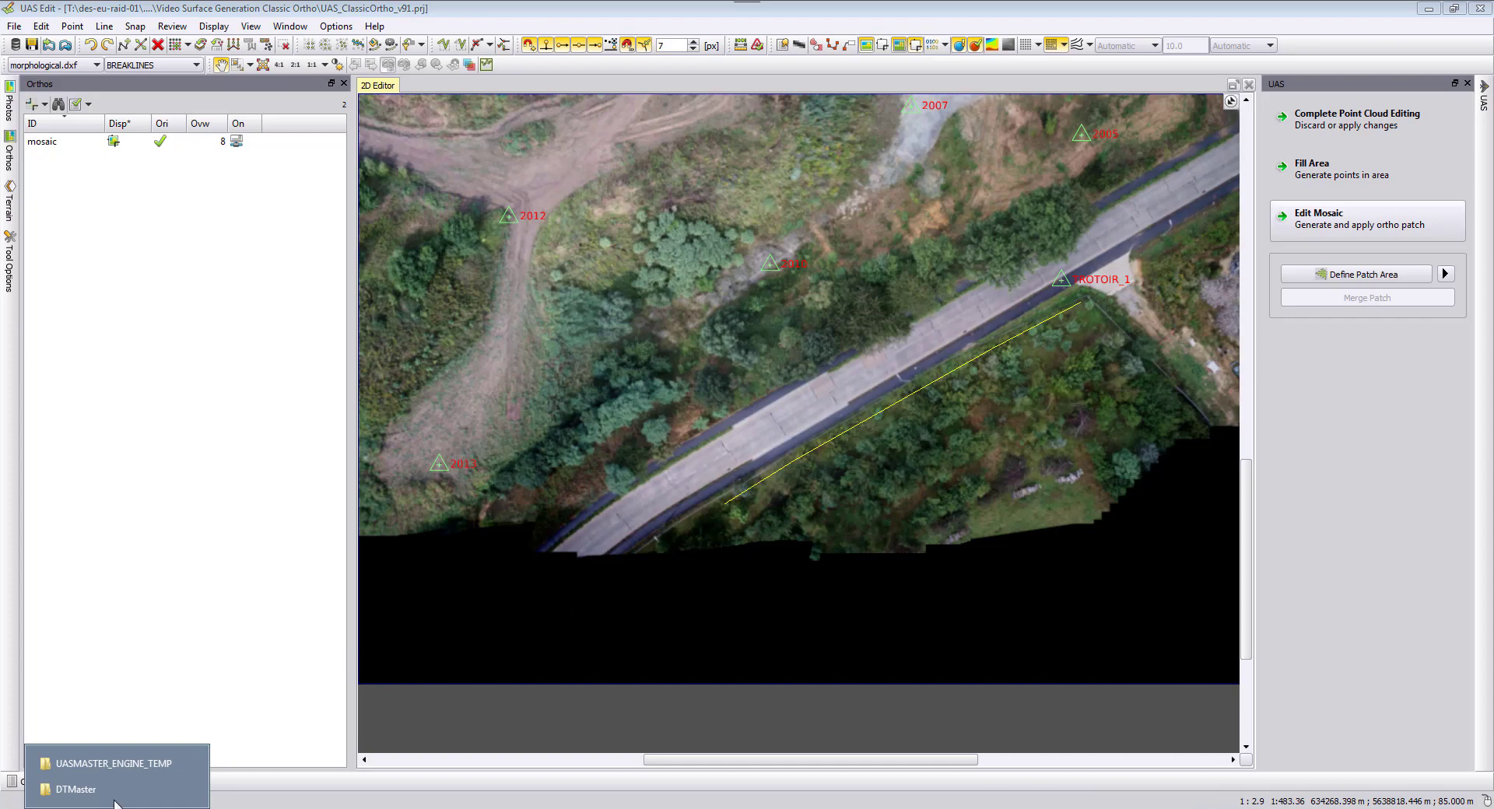
left_click(113, 763)
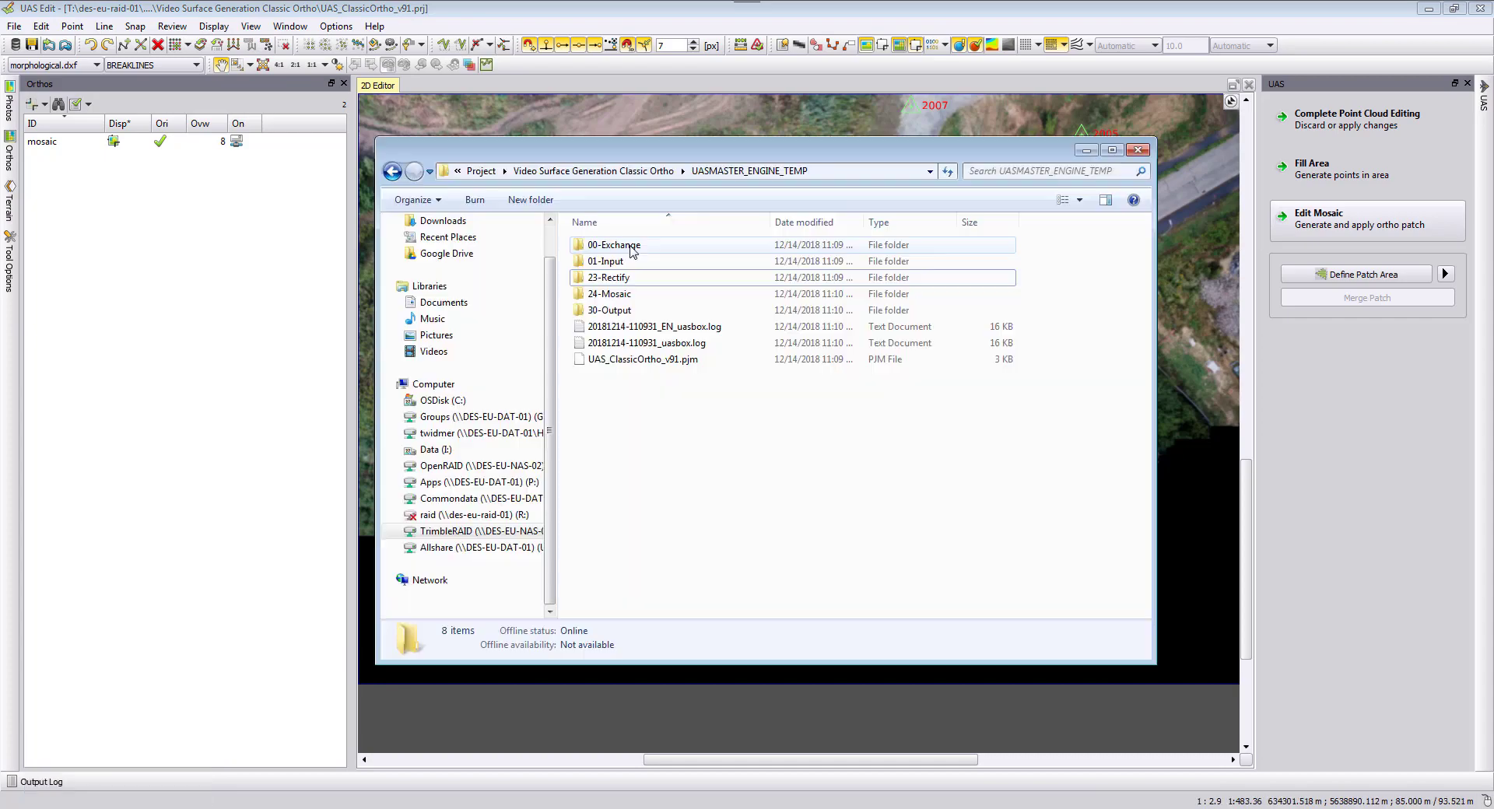
left_click(649, 172)
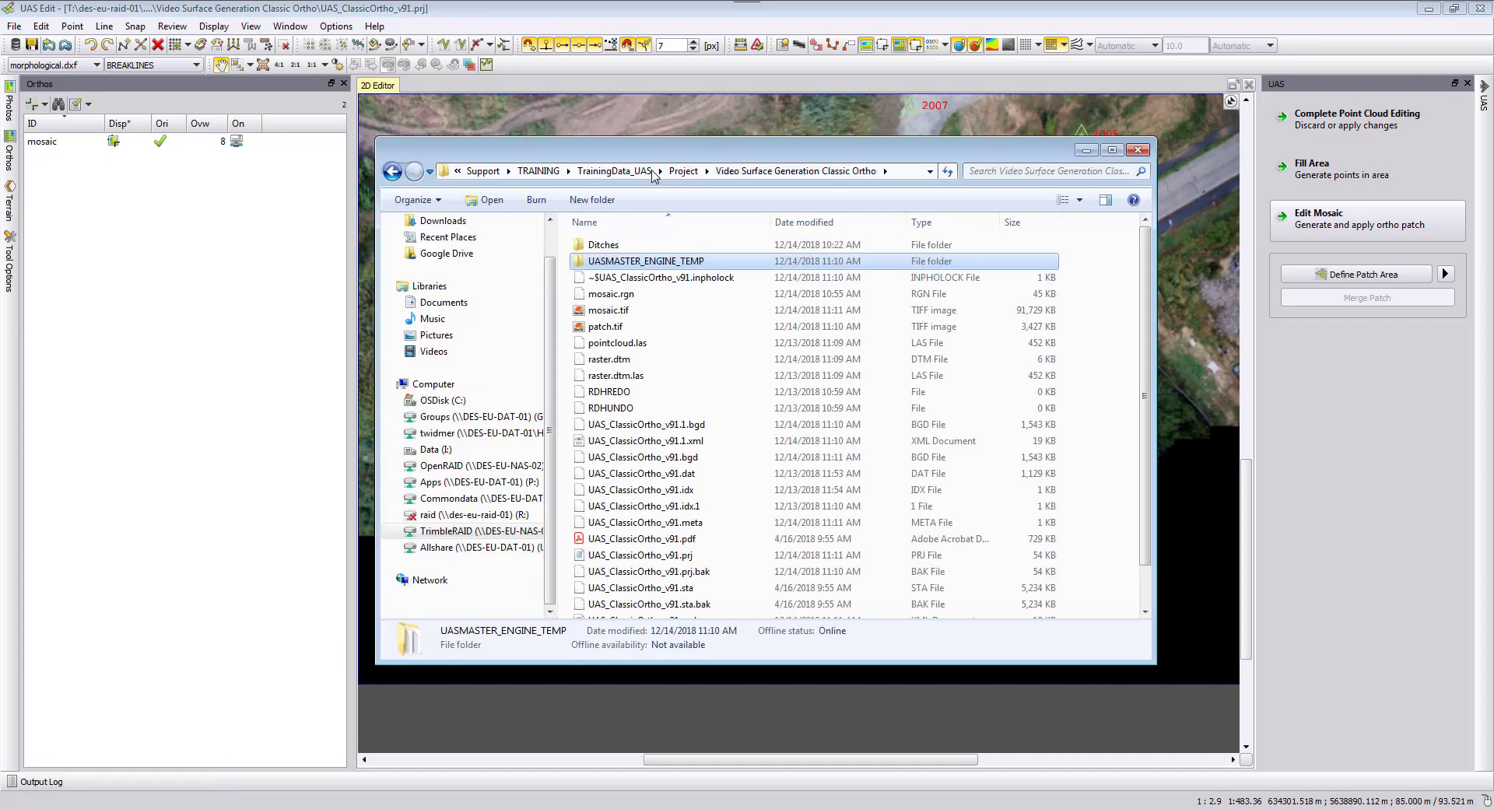
left_click(621, 311)
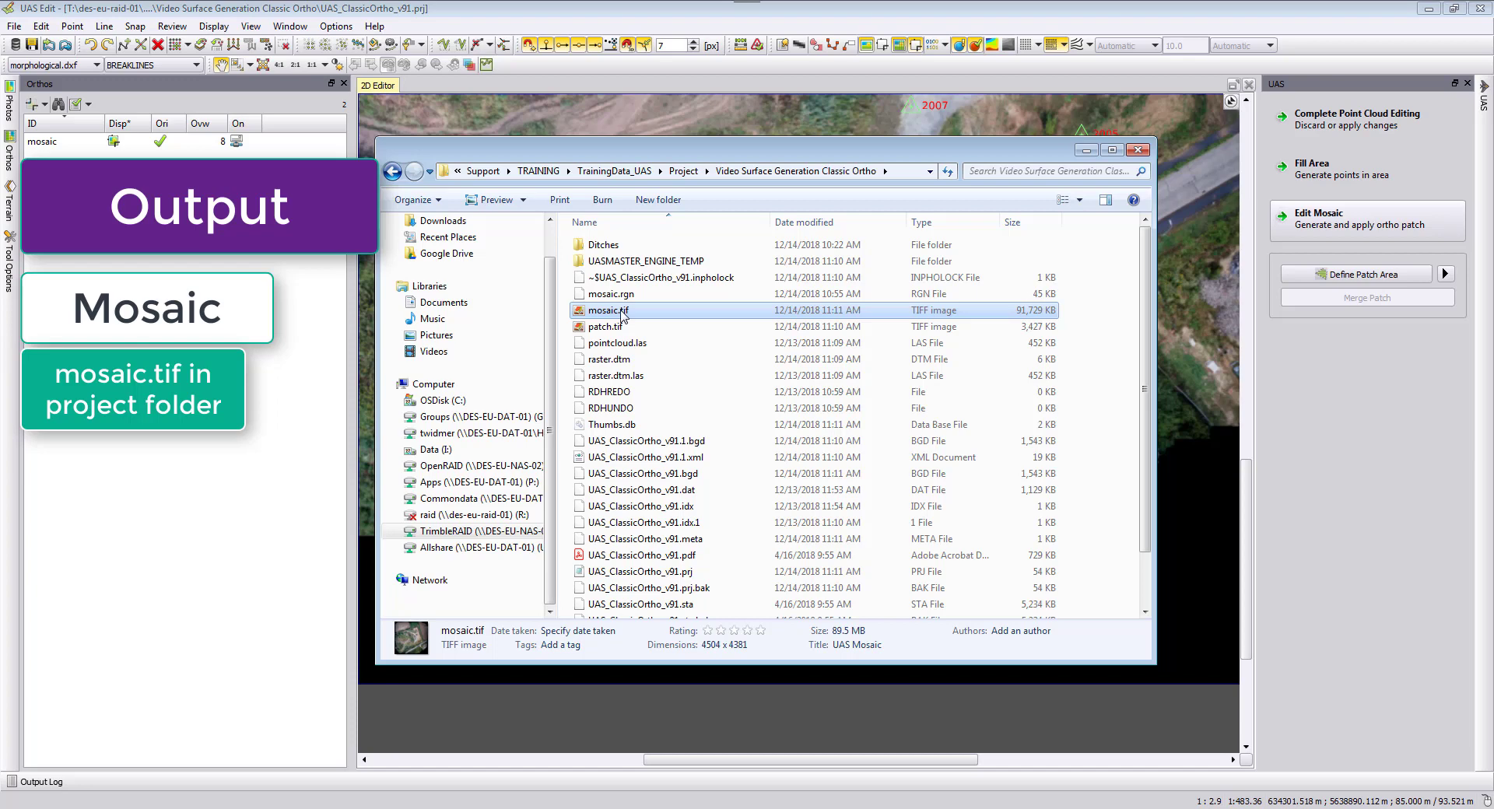
left_click(1083, 150)
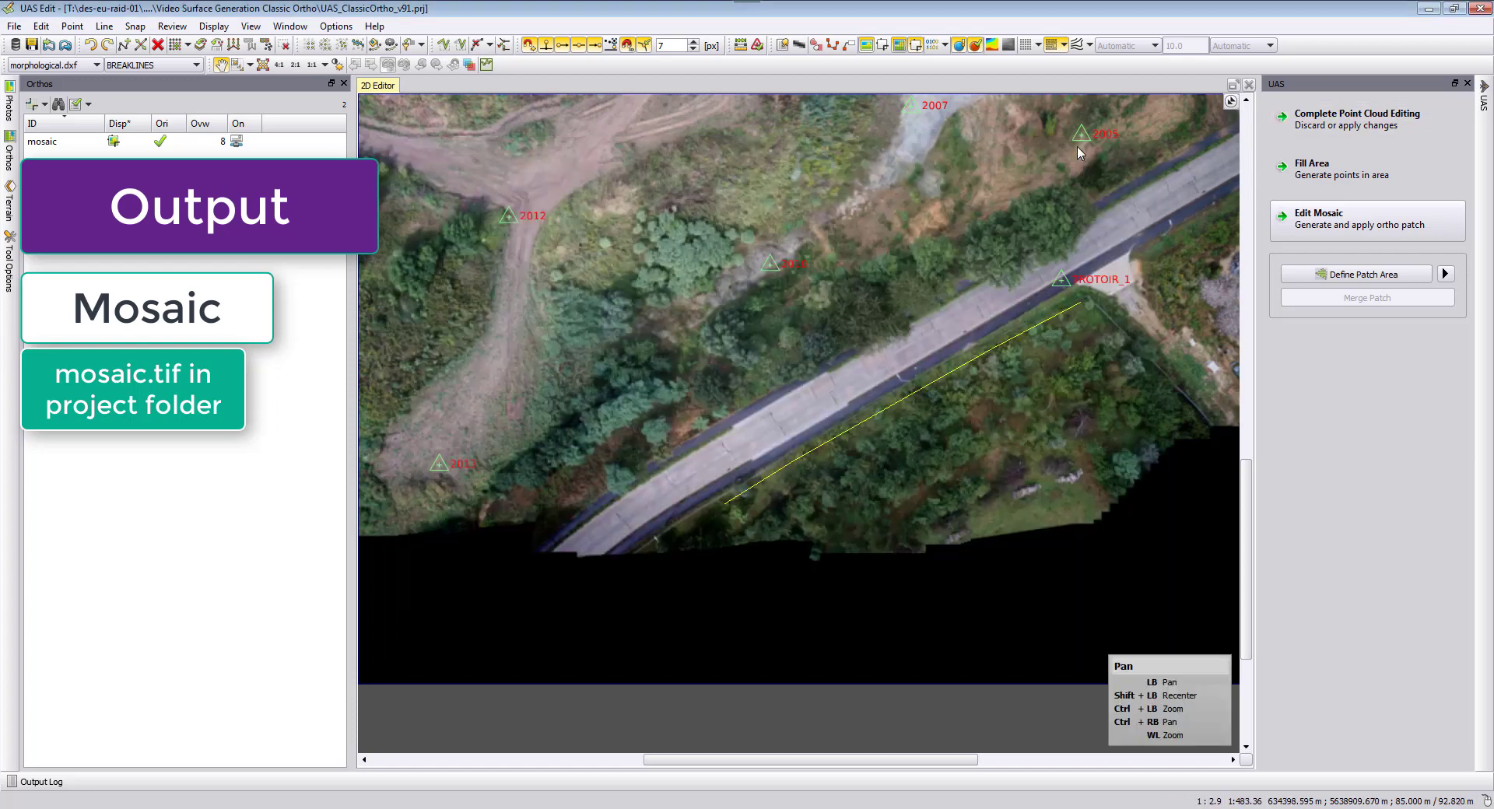